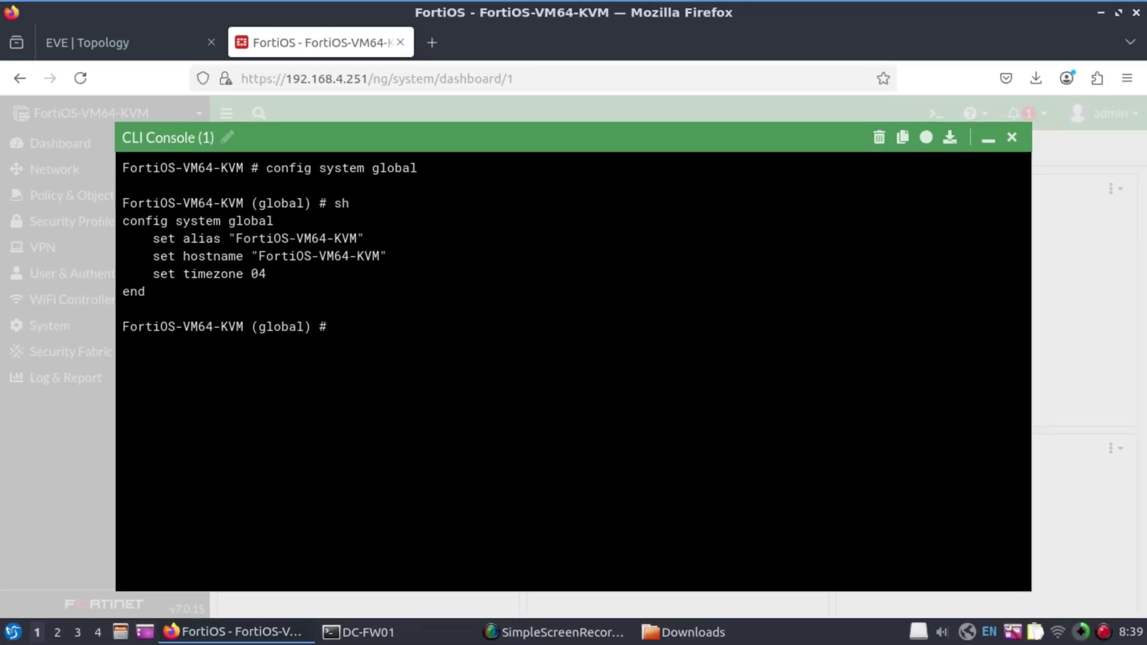
# Under config system global, set both the hostname and the alias to DC-FW01
pyautogui.write('set hostname DC-FW01')
pyautogui.press('Return')
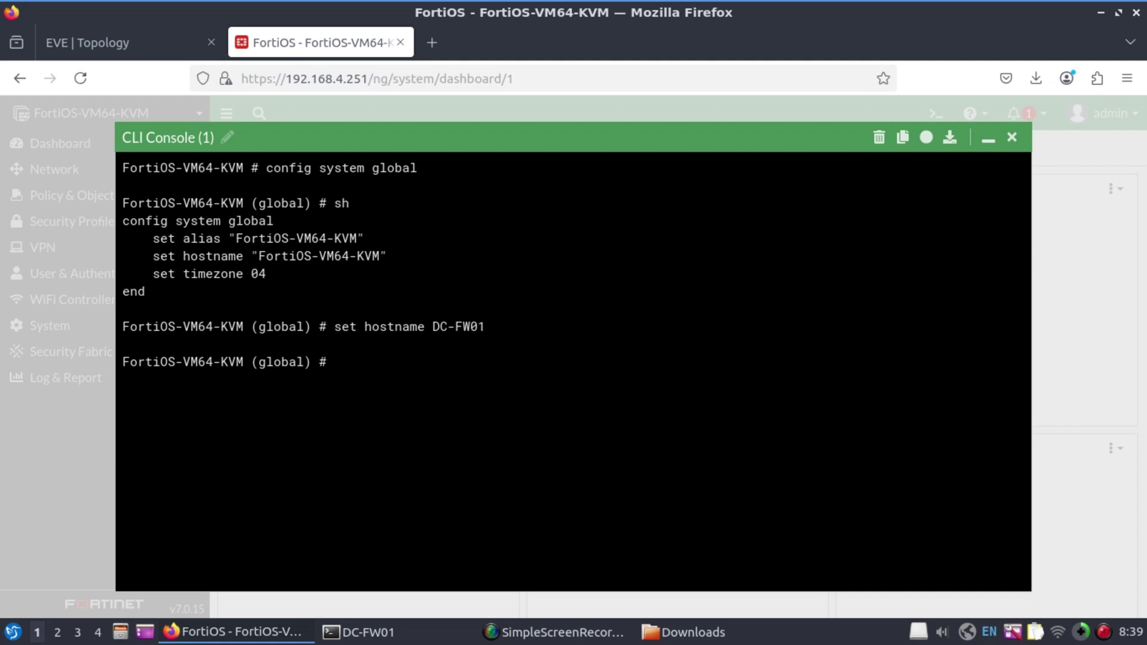
pyautogui.write('set alias DC-FW01')
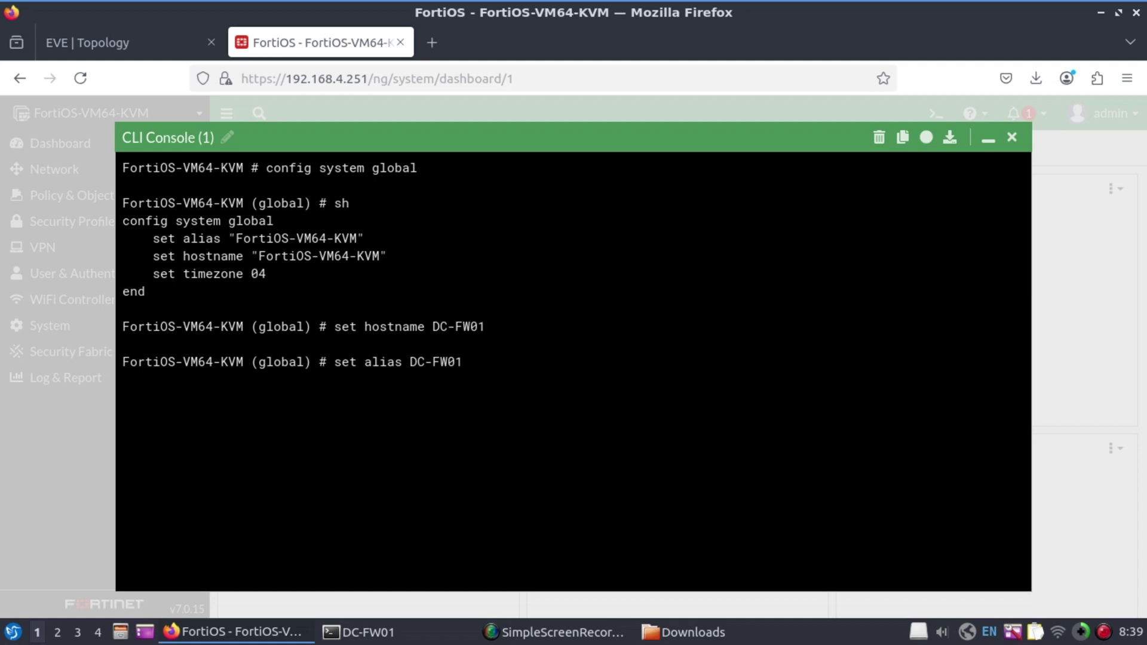
pyautogui.press('Return')
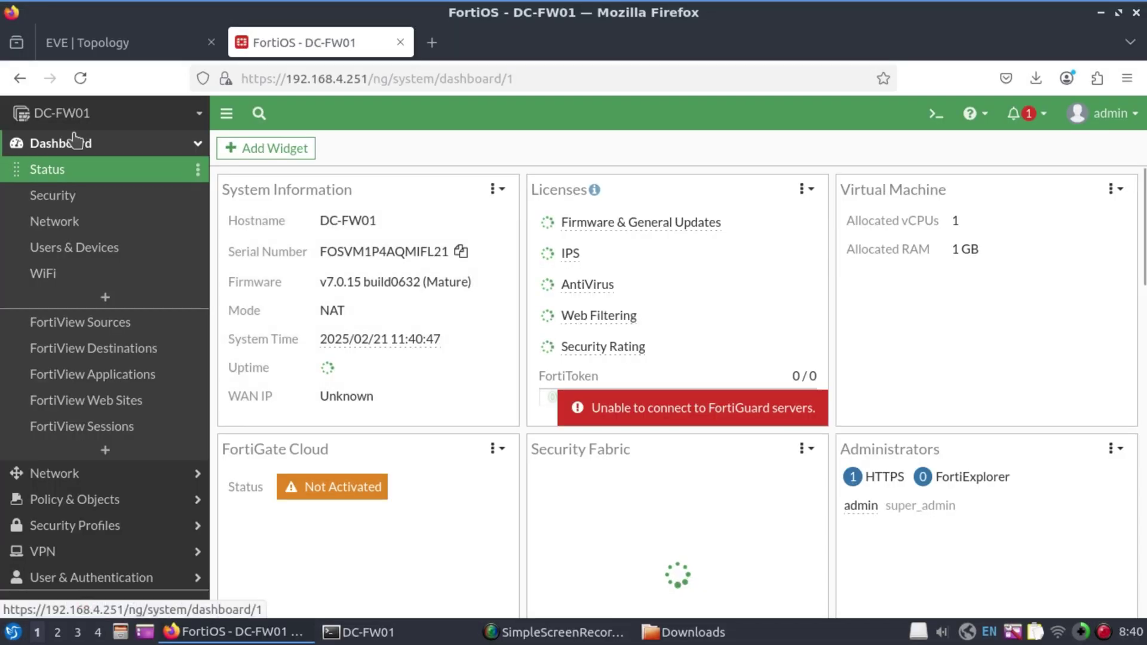
# Open the CLI console, enter config system global and list the available timezone entries
pyautogui.click(936, 113)
pyautogui.write('config system ')
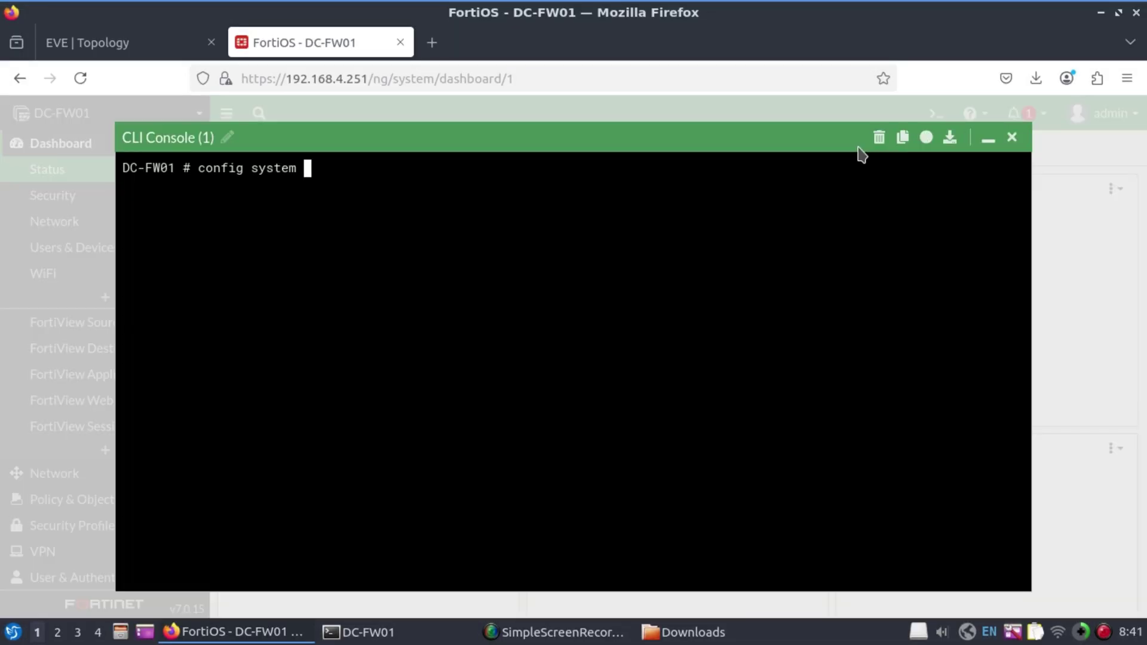
pyautogui.write('global')
pyautogui.press('Return')
pyautogui.write('sh')
pyautogui.press('Return')
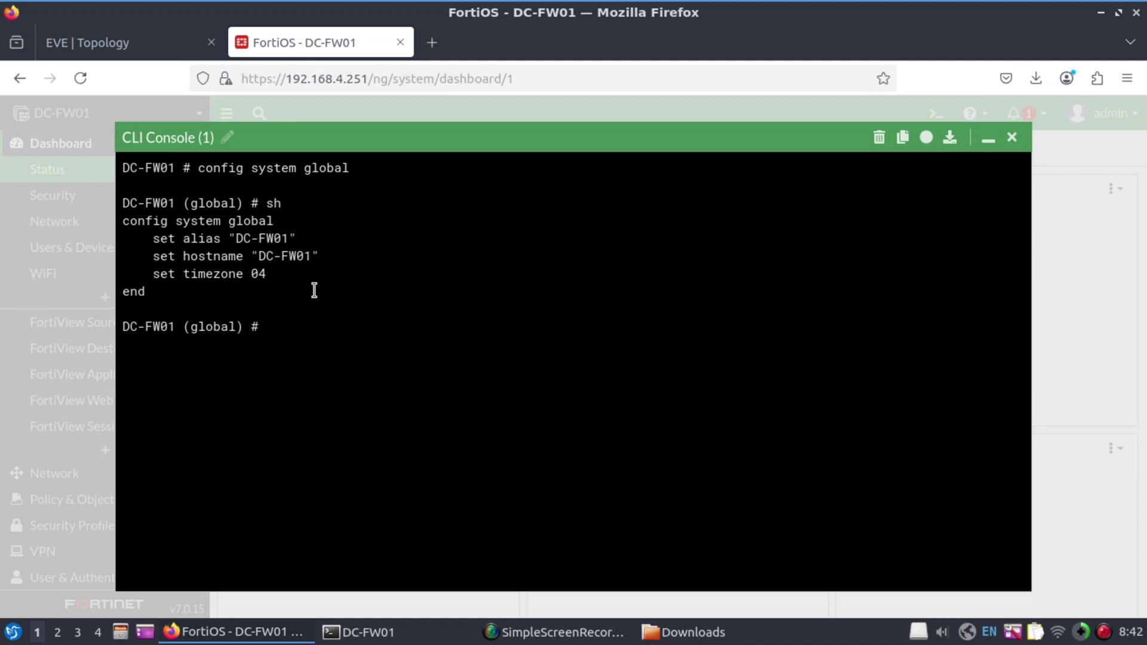
pyautogui.write('set timezone')
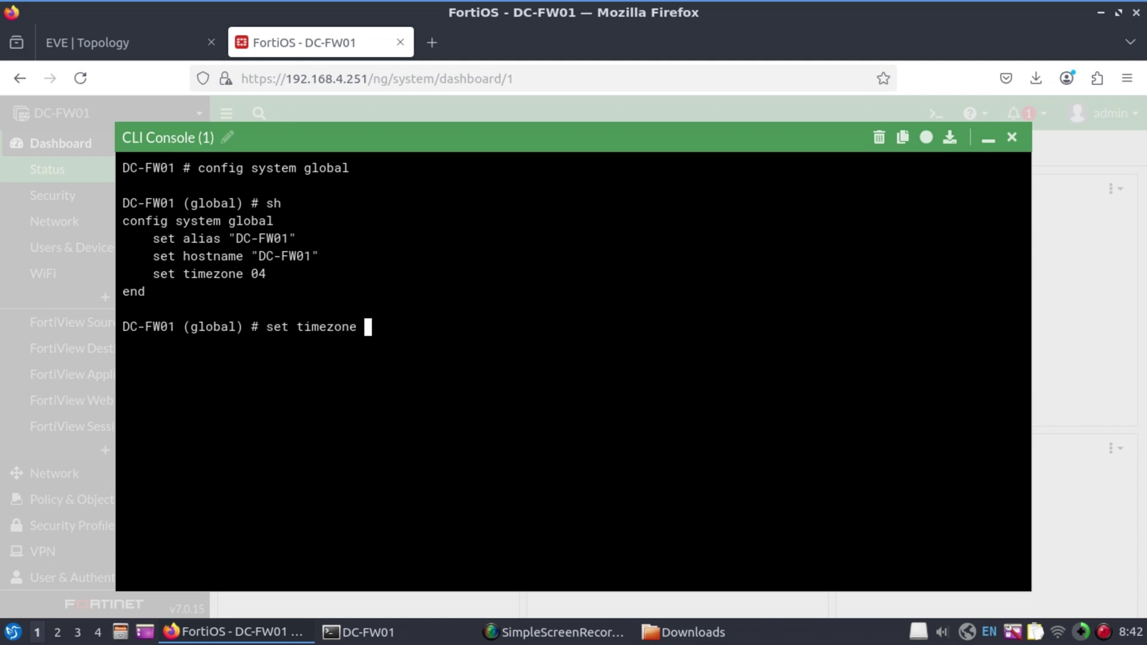
pyautogui.press('?')
pyautogui.press('space')
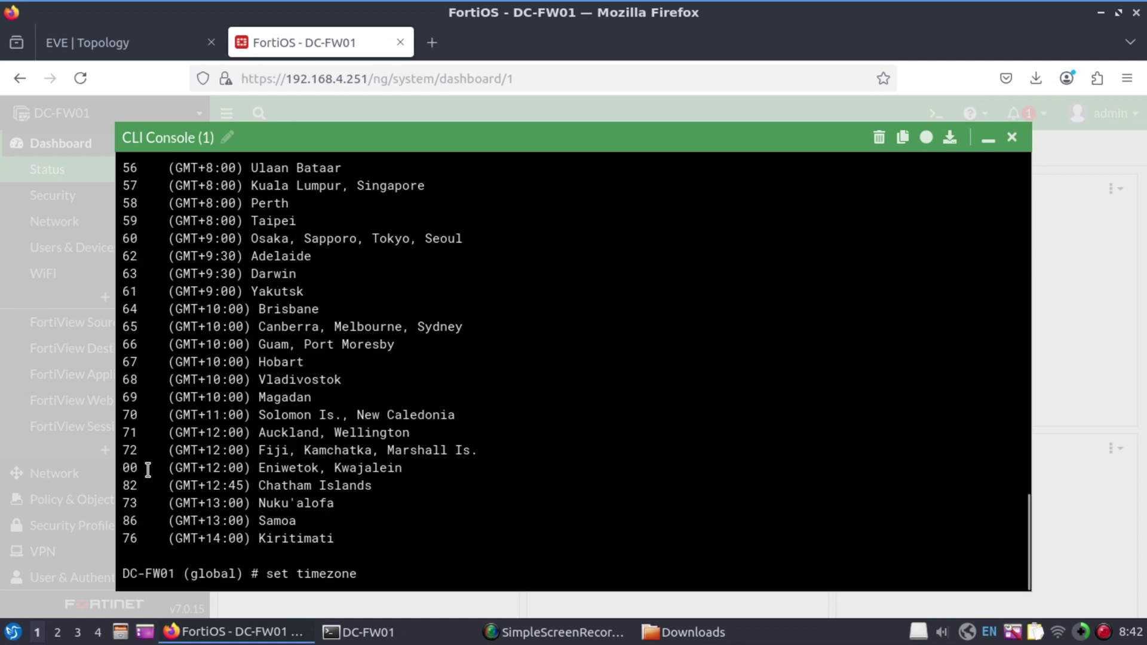
# Set the timezone to GMT+12:00 Auckland, Wellington, end, and close the console
pyautogui.write('72')
pyautogui.press('Return')
pyautogui.write('end')
pyautogui.press('Return')
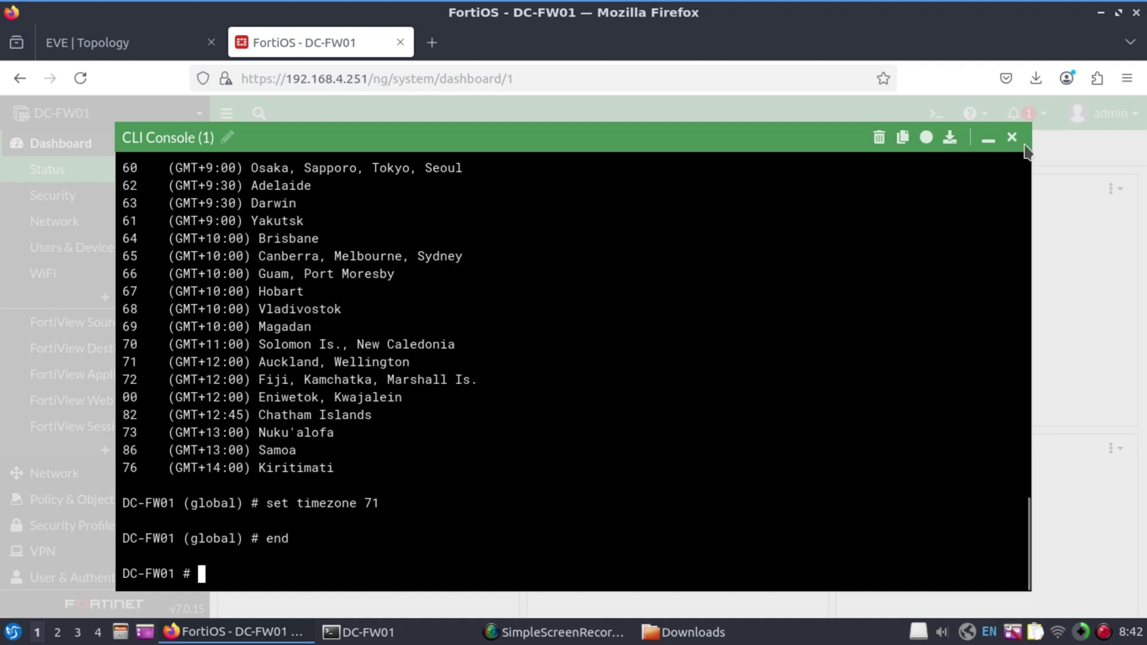
pyautogui.click(1011, 138)
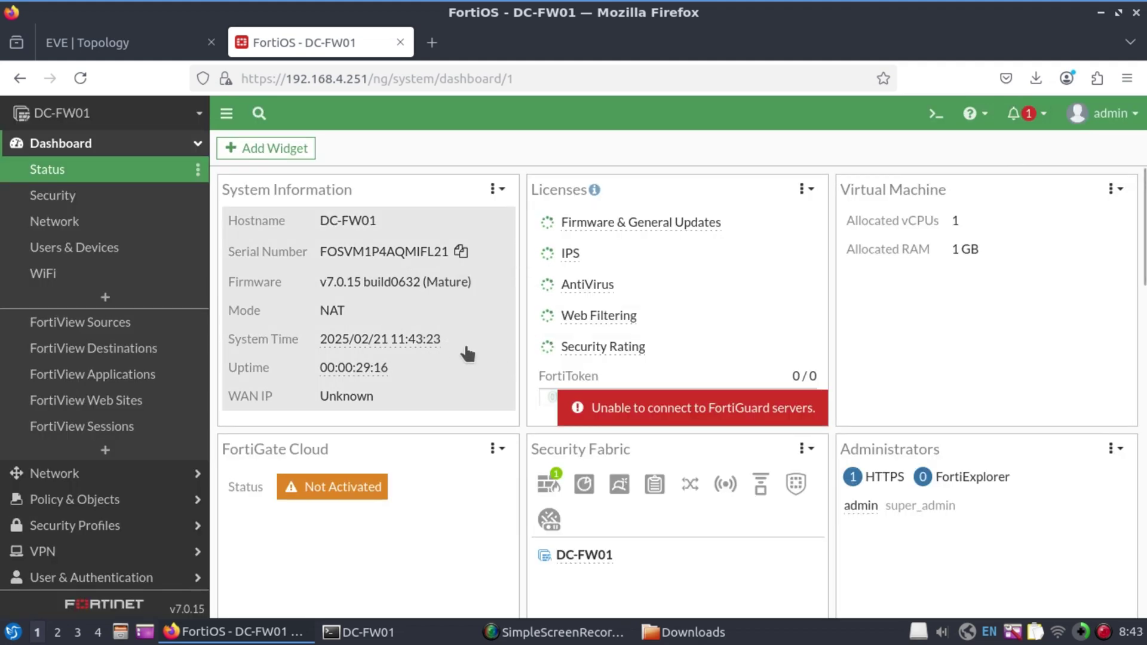
pyautogui.moveTo(431, 351)
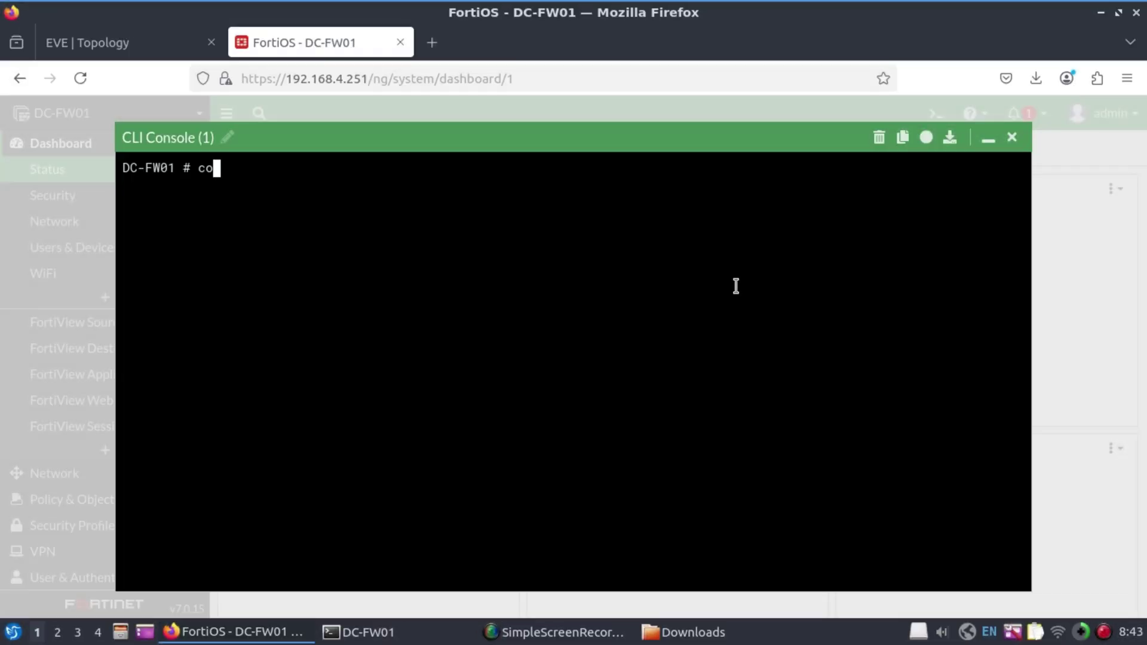
# Under config system ntp, unset server-mode and verify only ntpsync remains enabled
pyautogui.write('nfig system ntp')
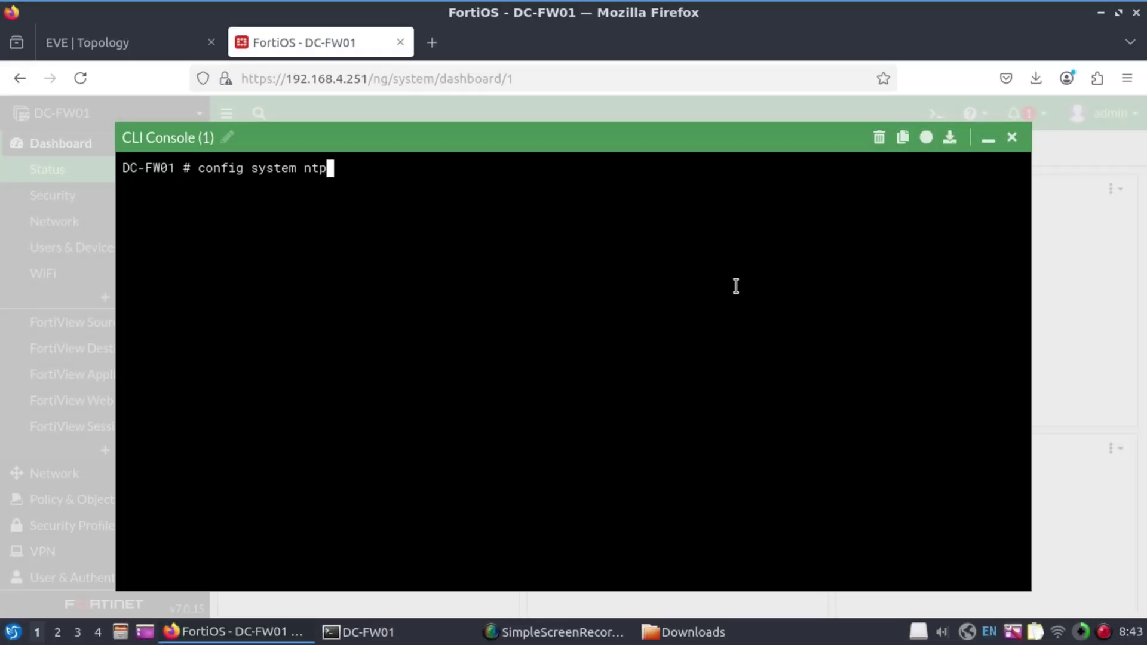
pyautogui.press('Return')
pyautogui.write('sh')
pyautogui.press('Return')
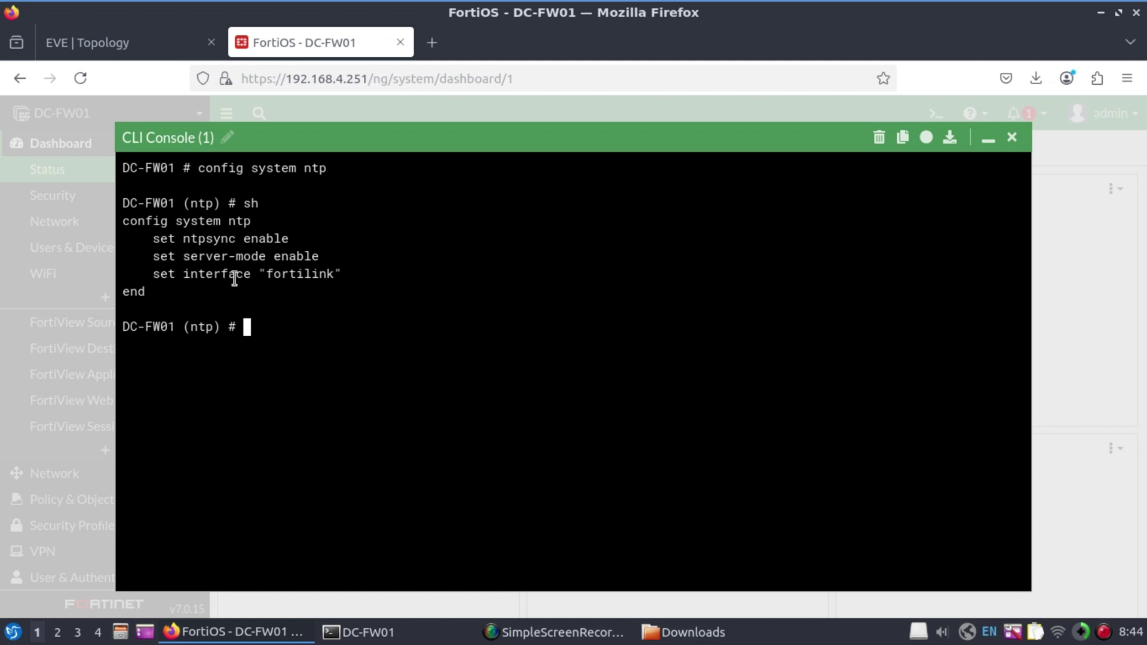
pyautogui.write('unset server-mode')
pyautogui.press('Return')
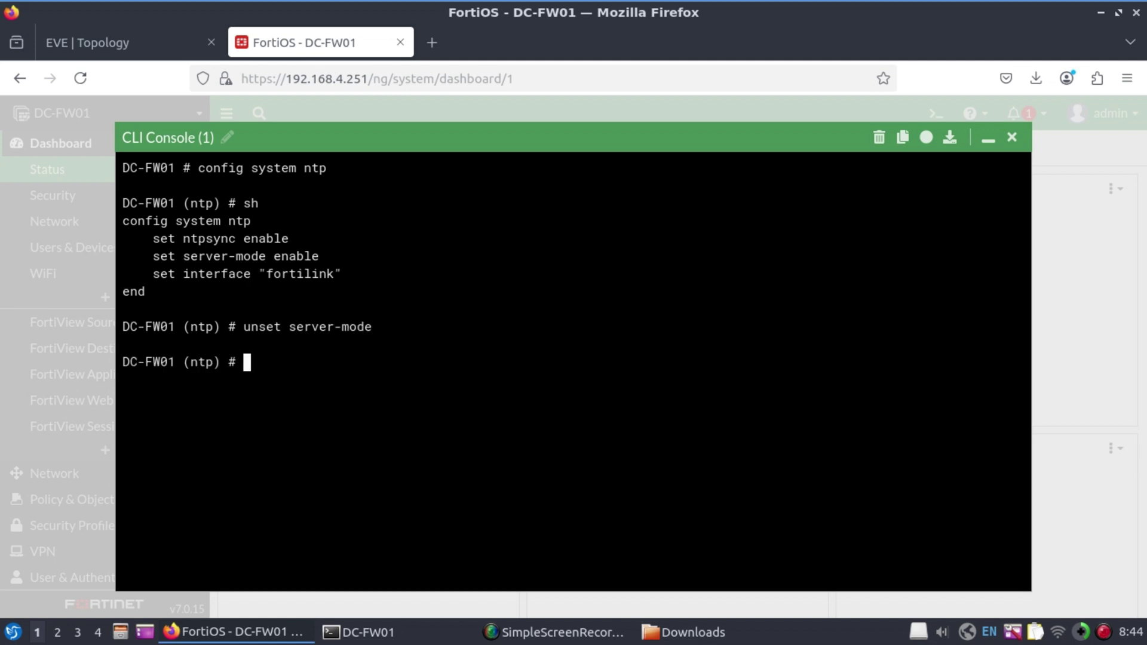
pyautogui.write('sh')
pyautogui.press('Return')
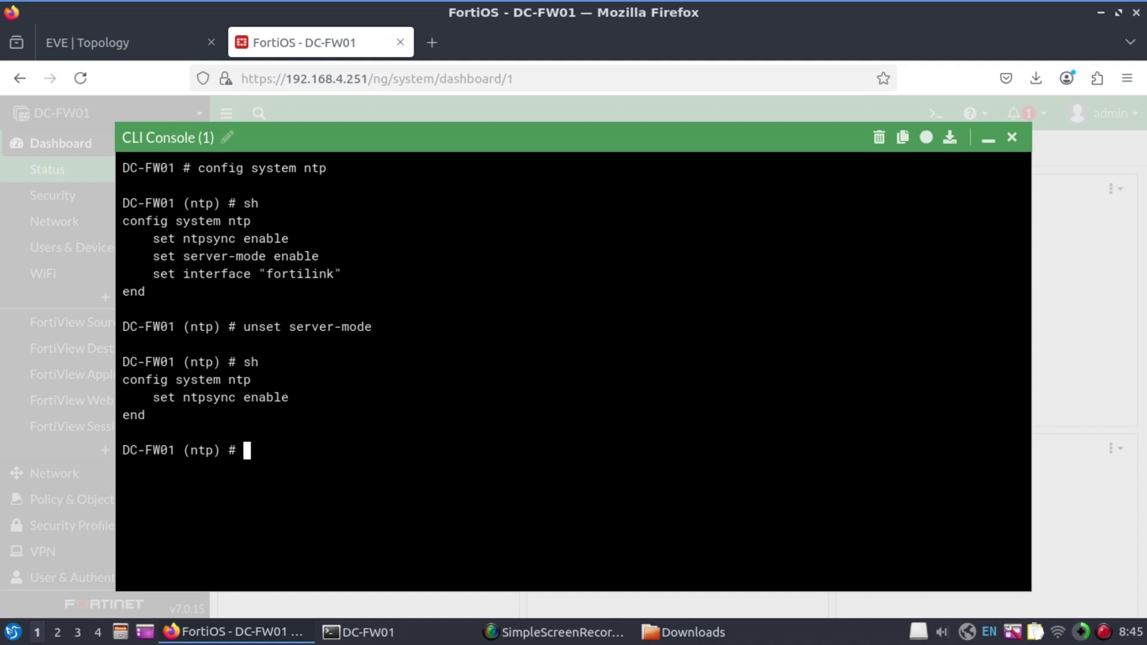
# Set the NTP type to custom and add server entry 1 as tick.meraka.csir.co.za
pyautogui.write('set type ')
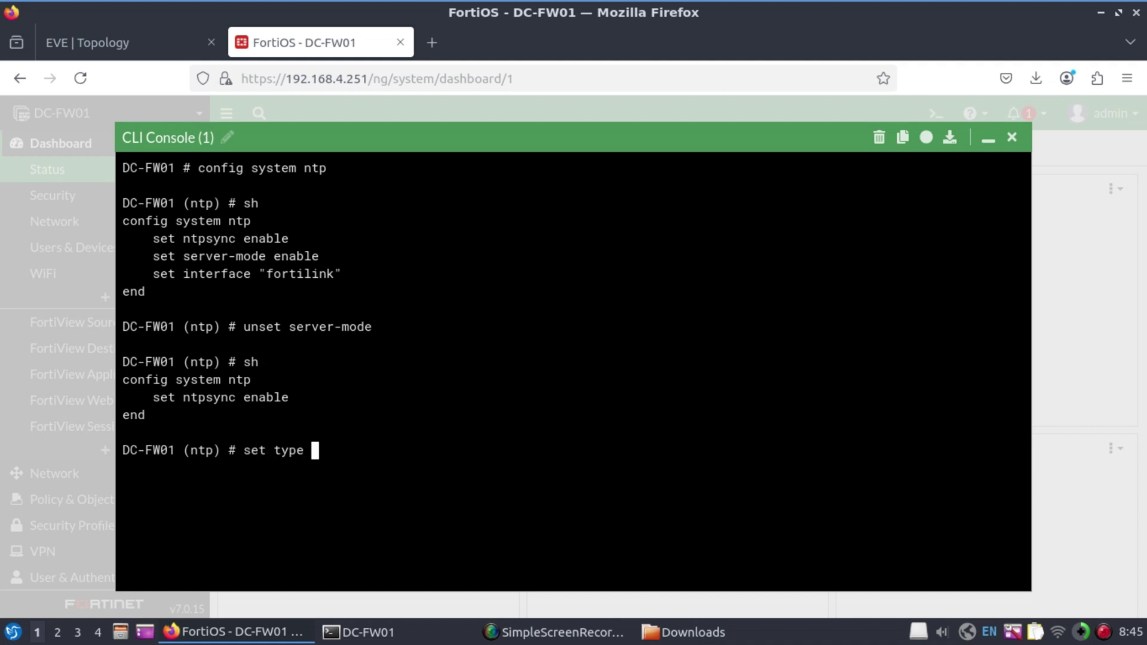
pyautogui.write('custom')
pyautogui.press('Return')
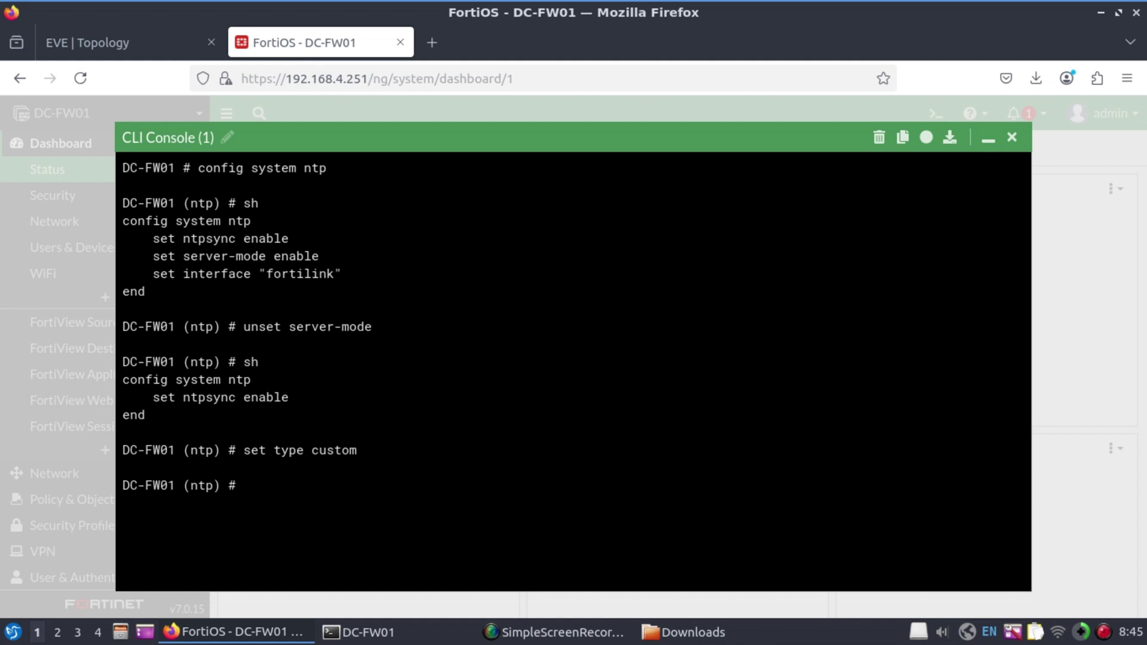
pyautogui.write('config ntpserver')
pyautogui.press('Return')
pyautogui.write('edit ')
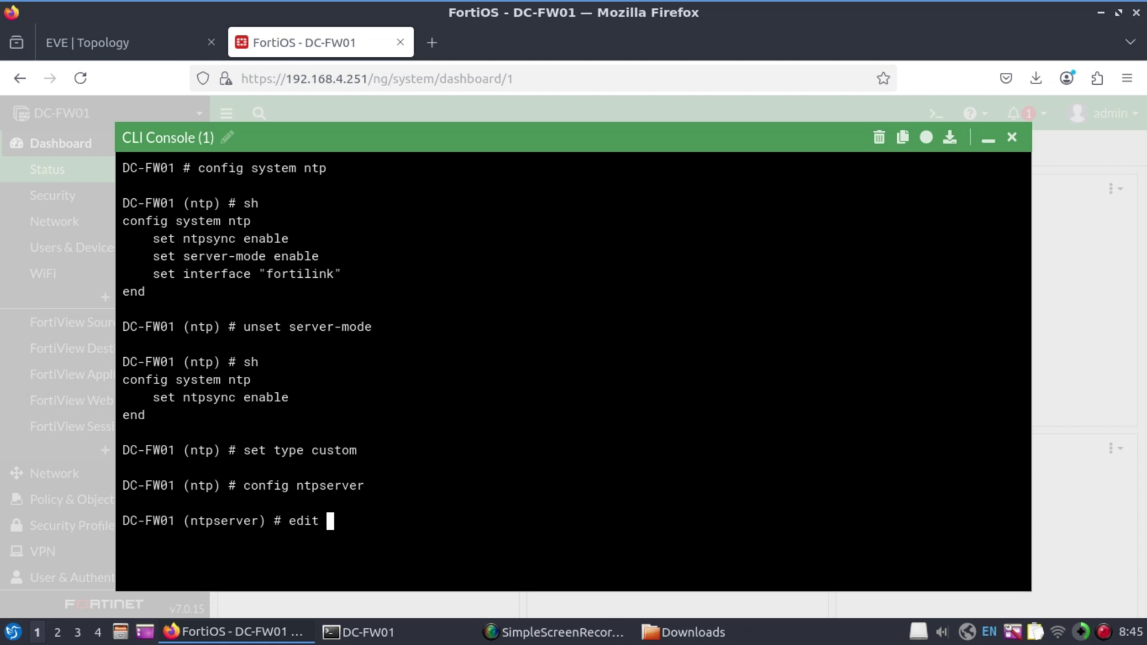
pyautogui.write('1')
pyautogui.press('Return')
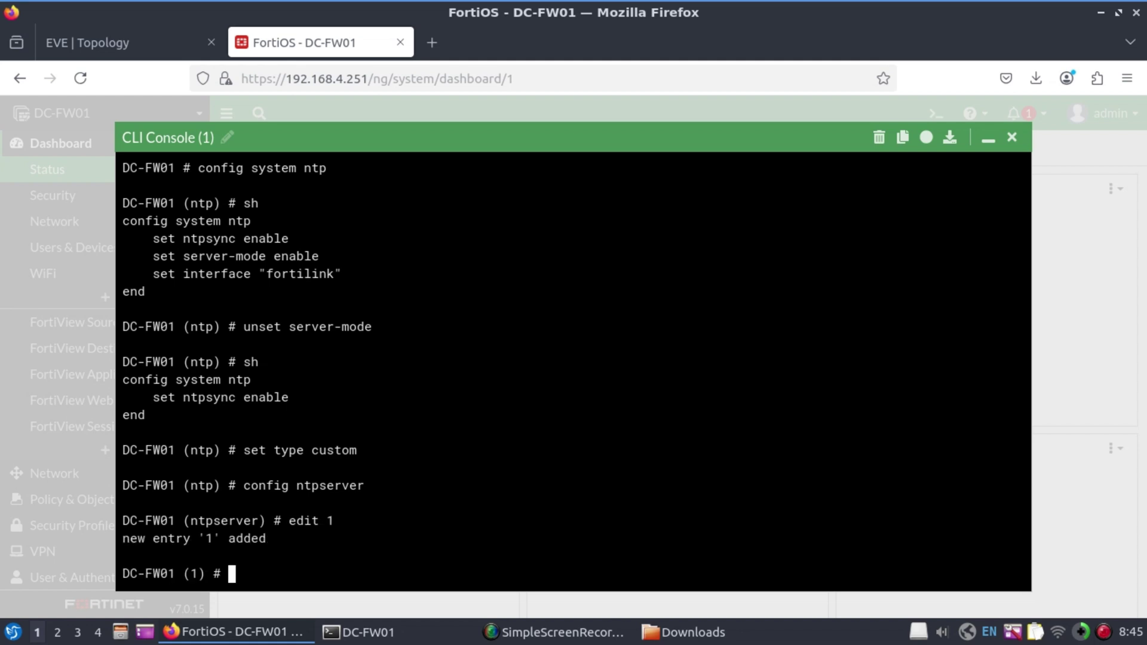
pyautogui.write('set server tick.m')
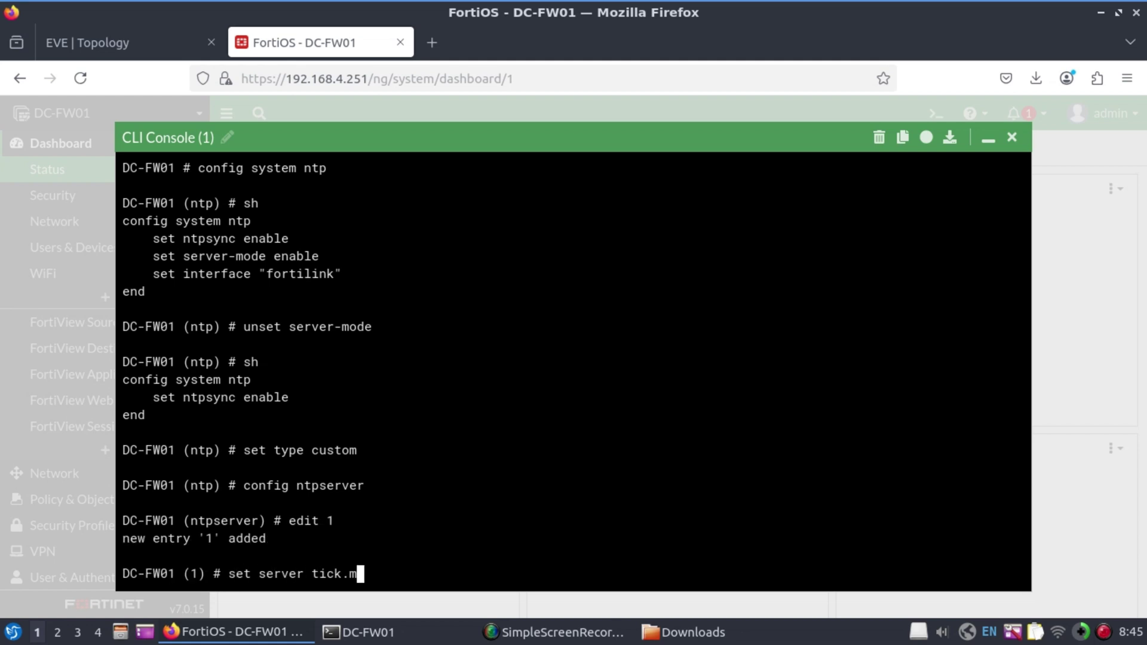
pyautogui.write('eraka.csir.co.za')
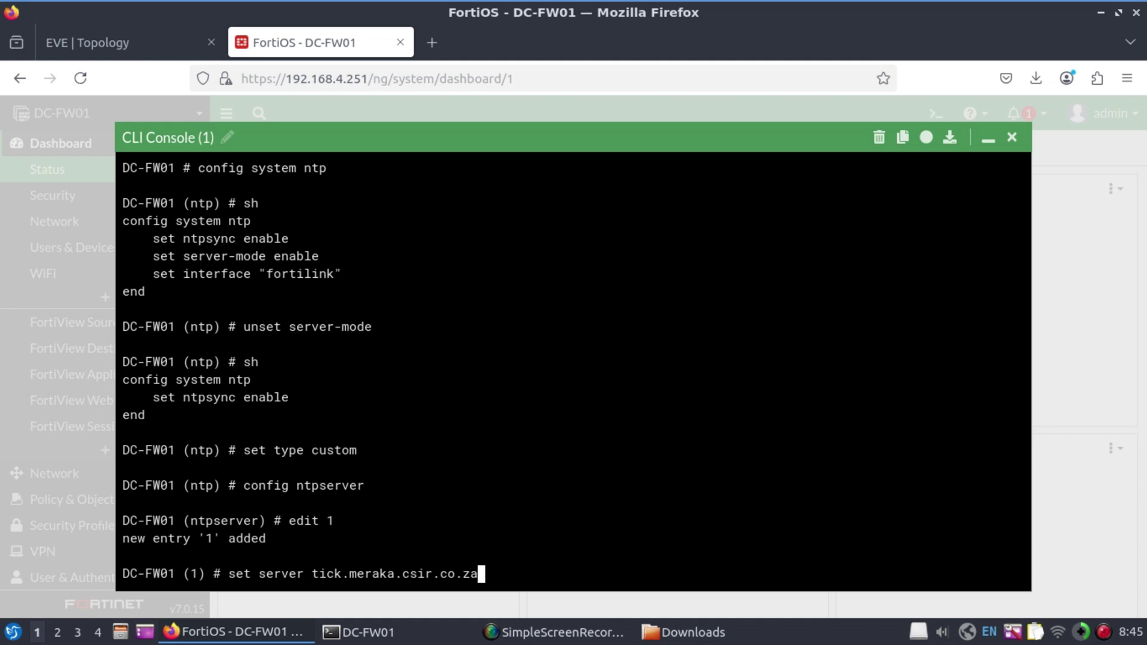
pyautogui.press('Return')
pyautogui.write('next')
pyautogui.press('Return')
# Add server entry 2 as tock.meraka.cisir.co.za, review the settings with get, and end
pyautogui.write('e')
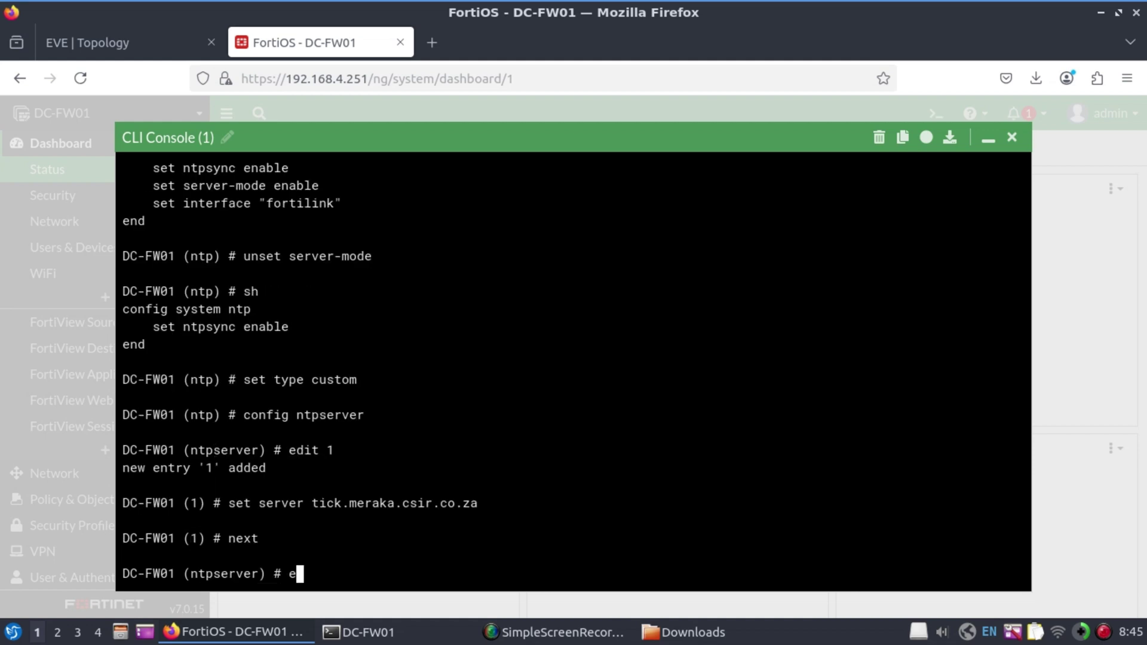
pyautogui.write('dit 2')
pyautogui.press('Return')
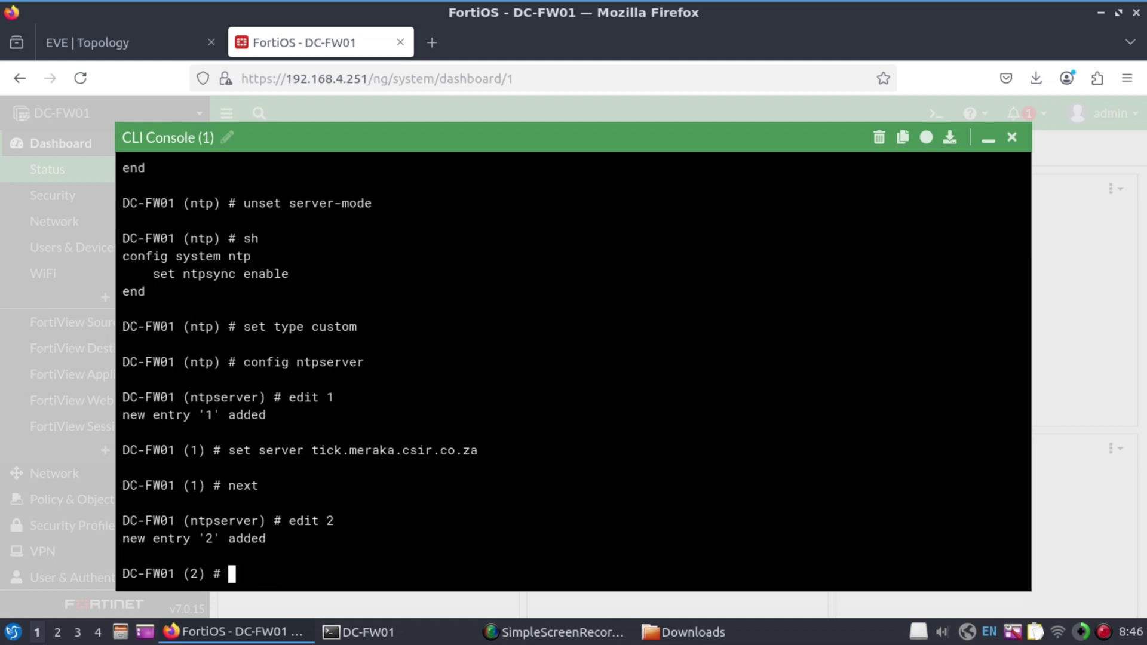
pyautogui.write('set server to')
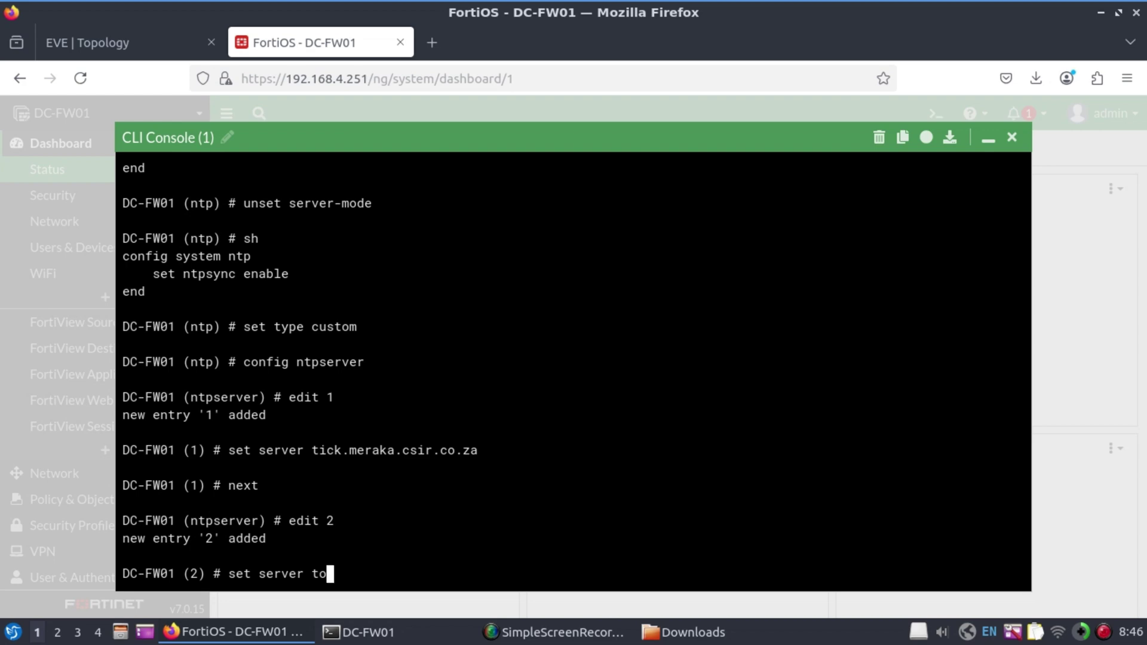
pyautogui.write('ck.meraka.cisir.co.za')
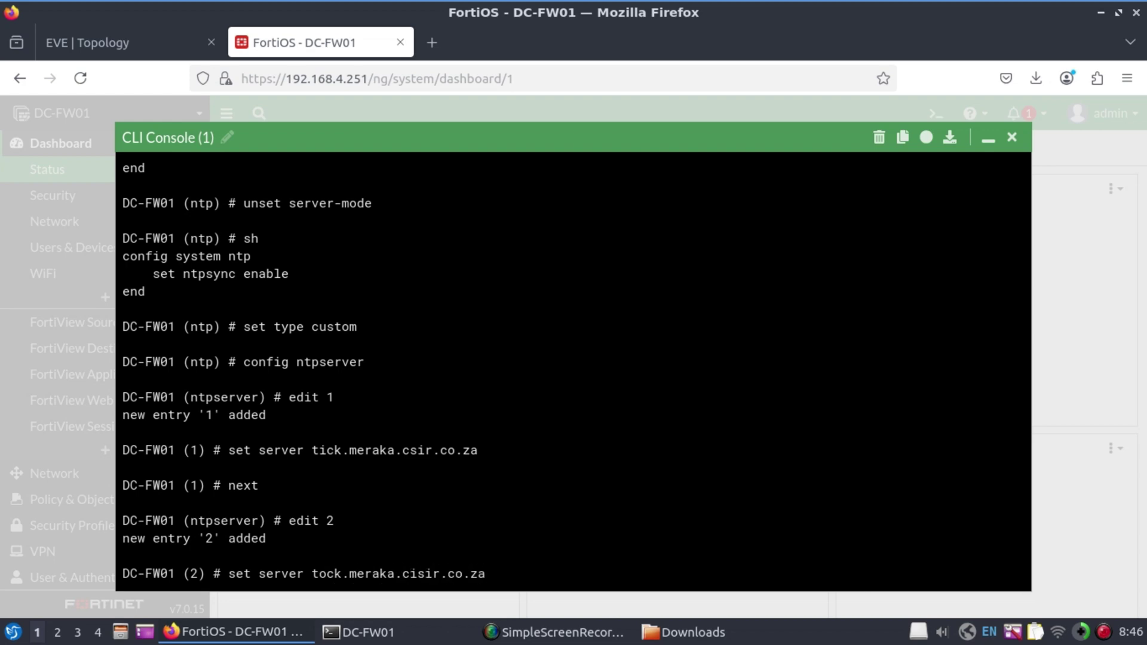
pyautogui.press('Return')
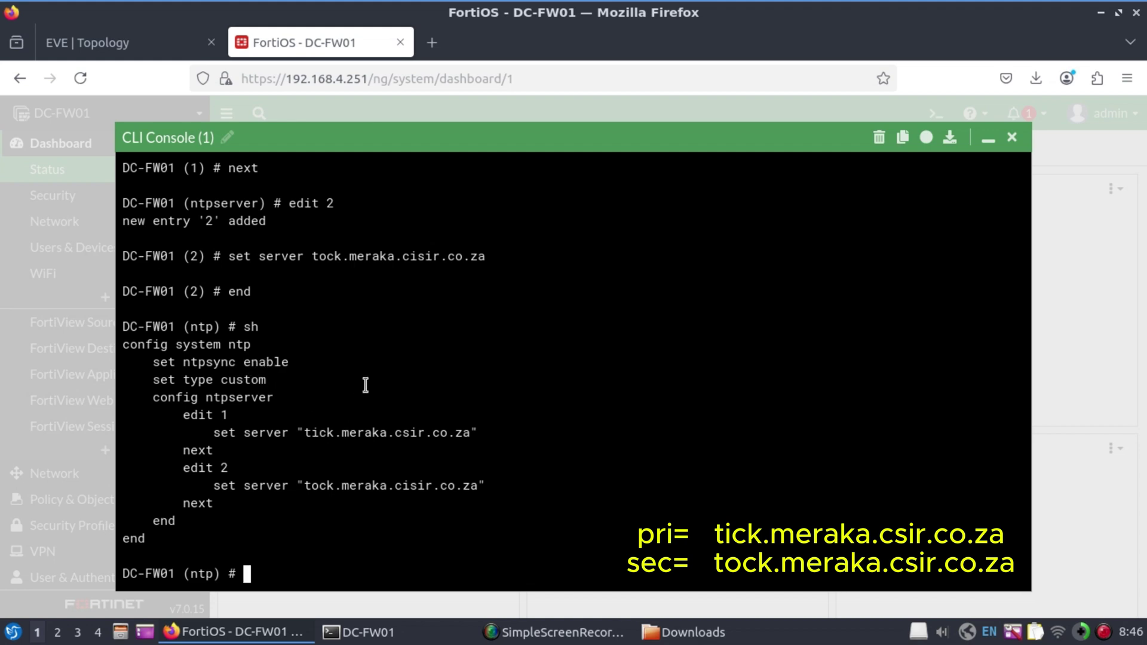
pyautogui.write('get')
pyautogui.press('Return')
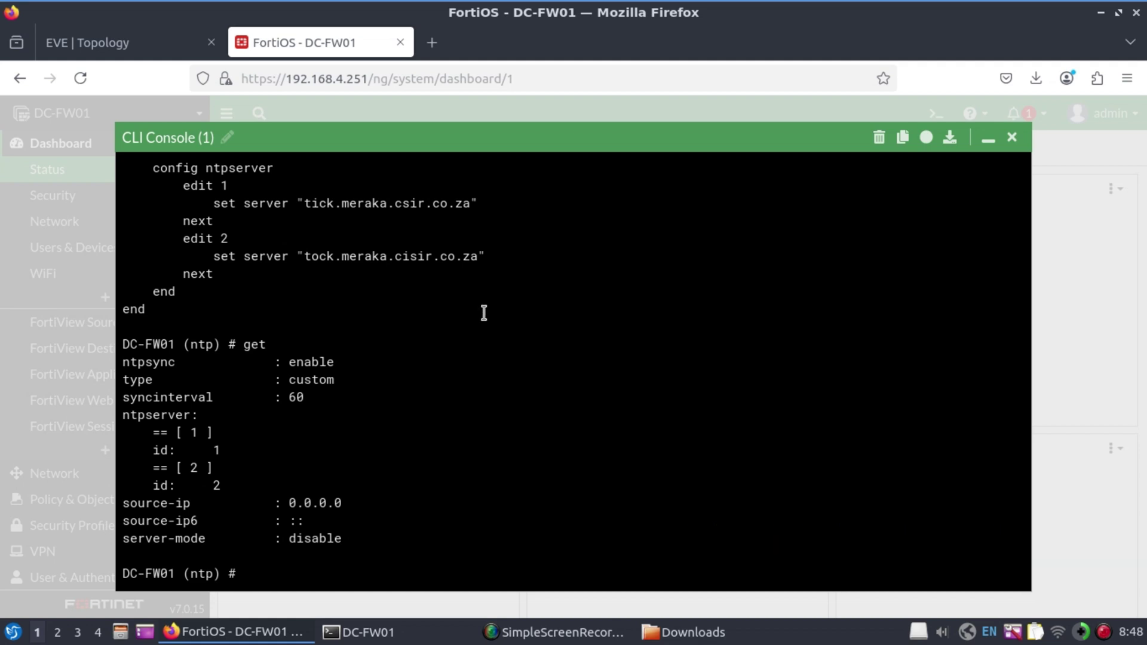
pyautogui.write('end')
pyautogui.press('Return')
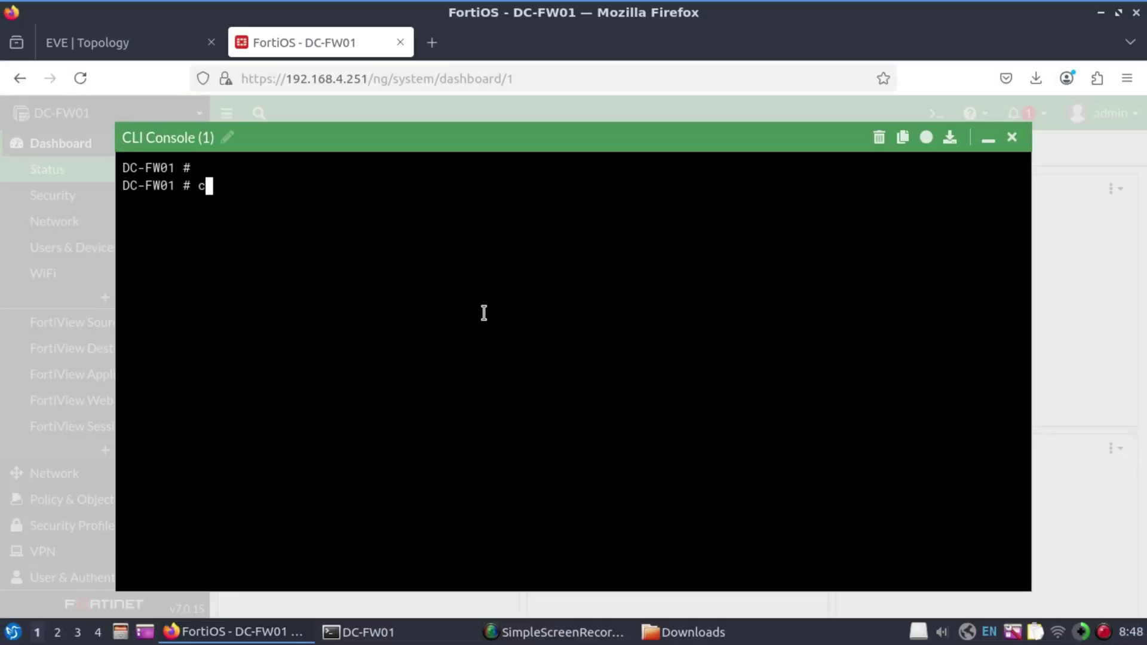
# Enter config system dns, review it, and unset the DoT protocol setting
pyautogui.write('onfig system ')
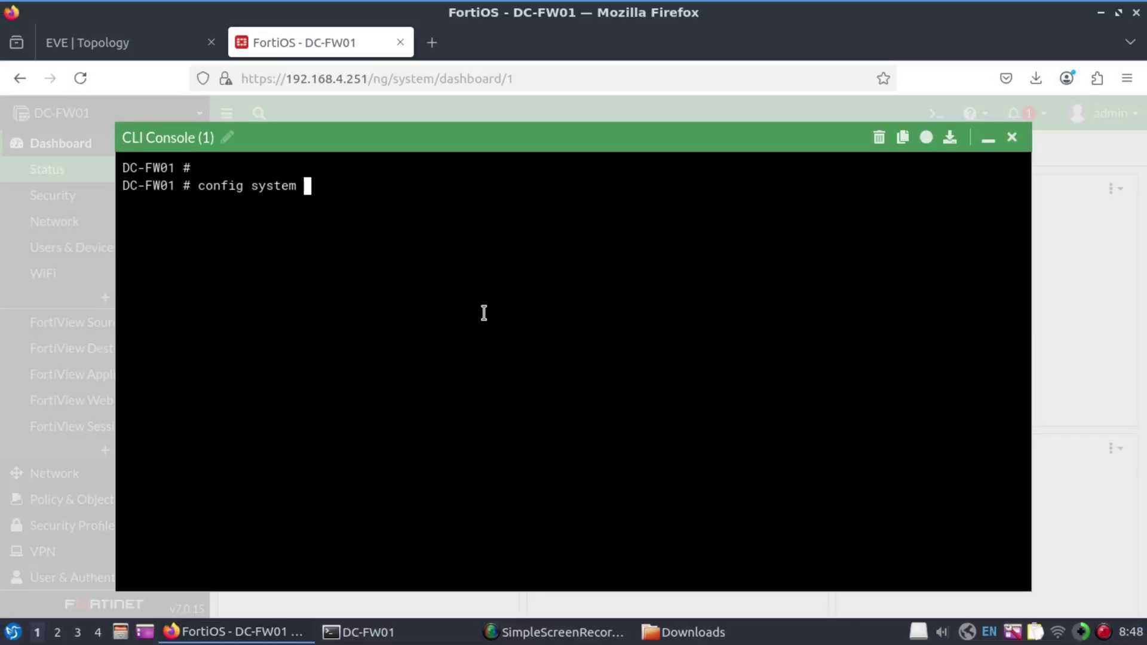
pyautogui.write('dns')
pyautogui.press('Return')
pyautogui.write('sh')
pyautogui.press('Return')
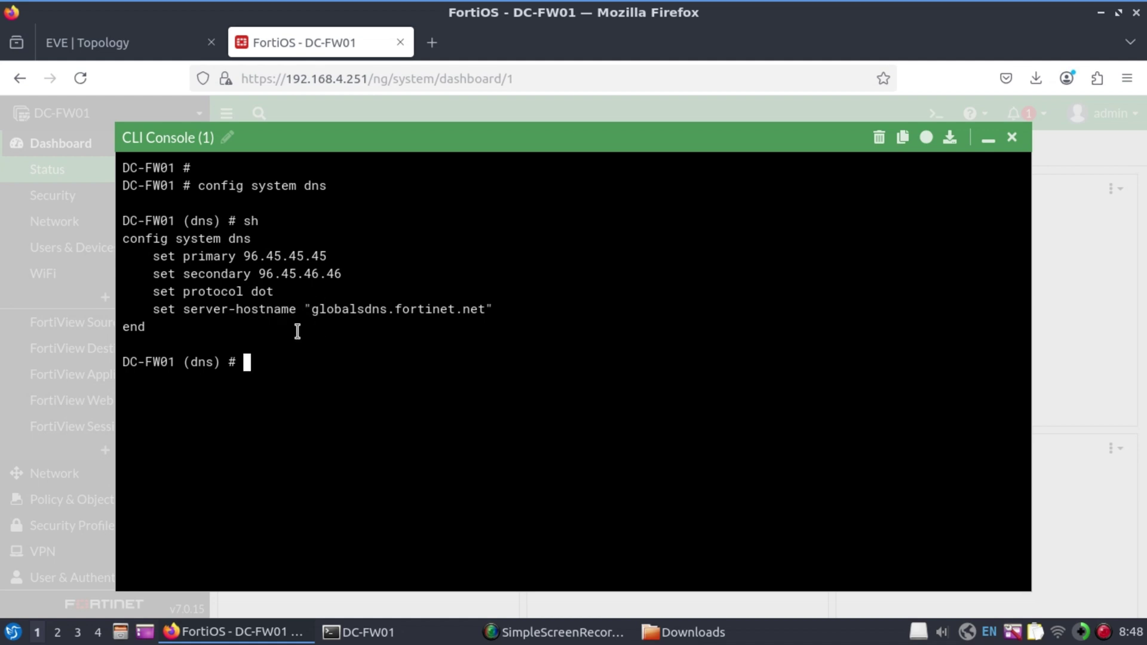
pyautogui.write('unset protocol')
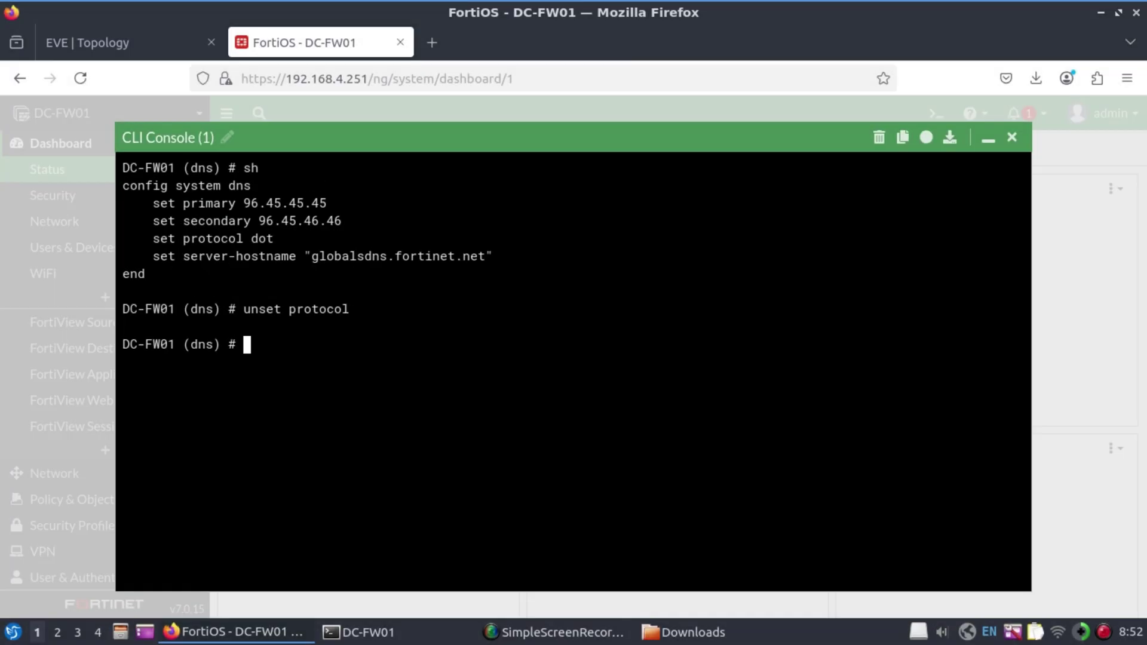
pyautogui.write('sh')
pyautogui.press('Return')
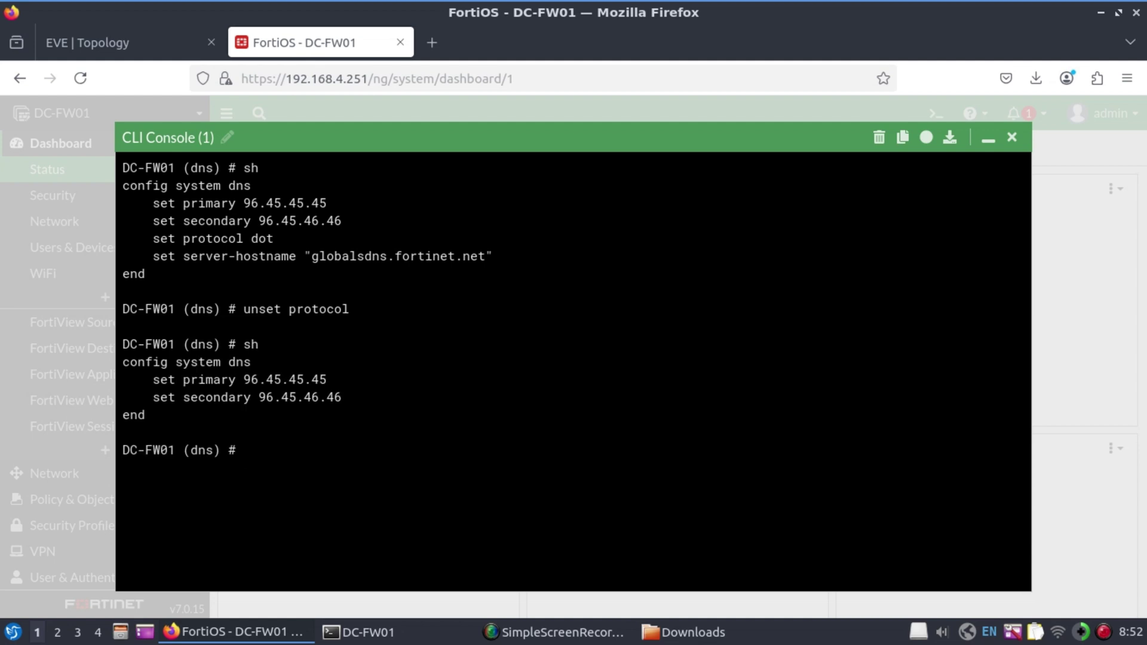
# Set DNS primary 8.8.8.8, secondary 8.8.4.4 and domain staticroute.io, then end
pyautogui.write('set primary 8.8.8.')
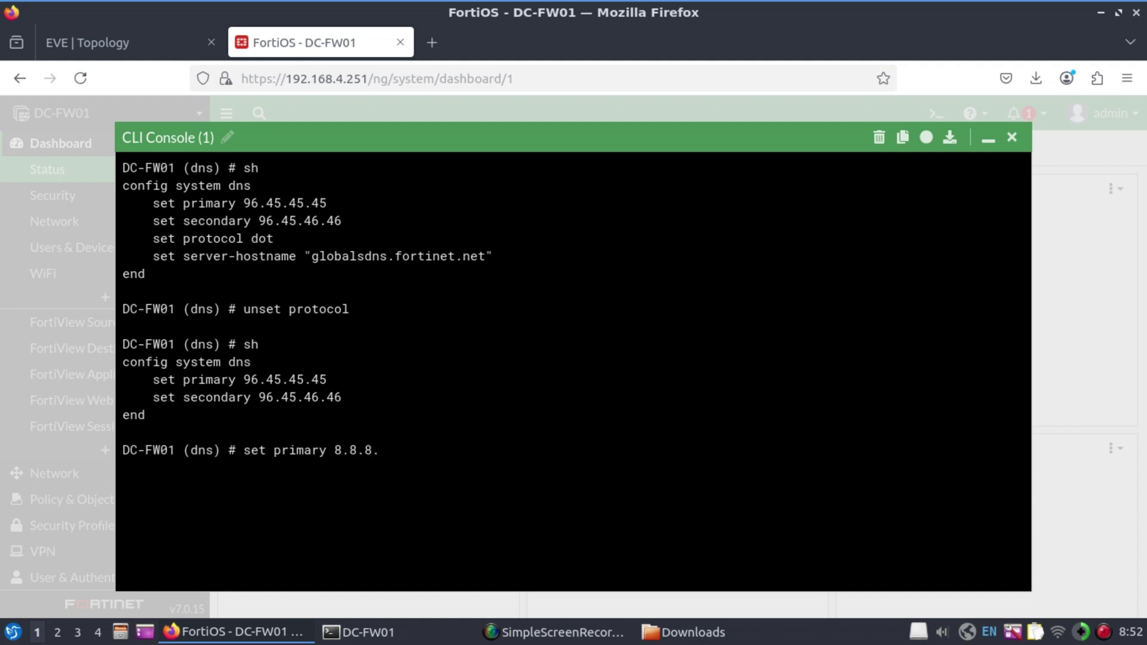
pyautogui.write('8')
pyautogui.press('Return')
pyautogui.write('set secondary ')
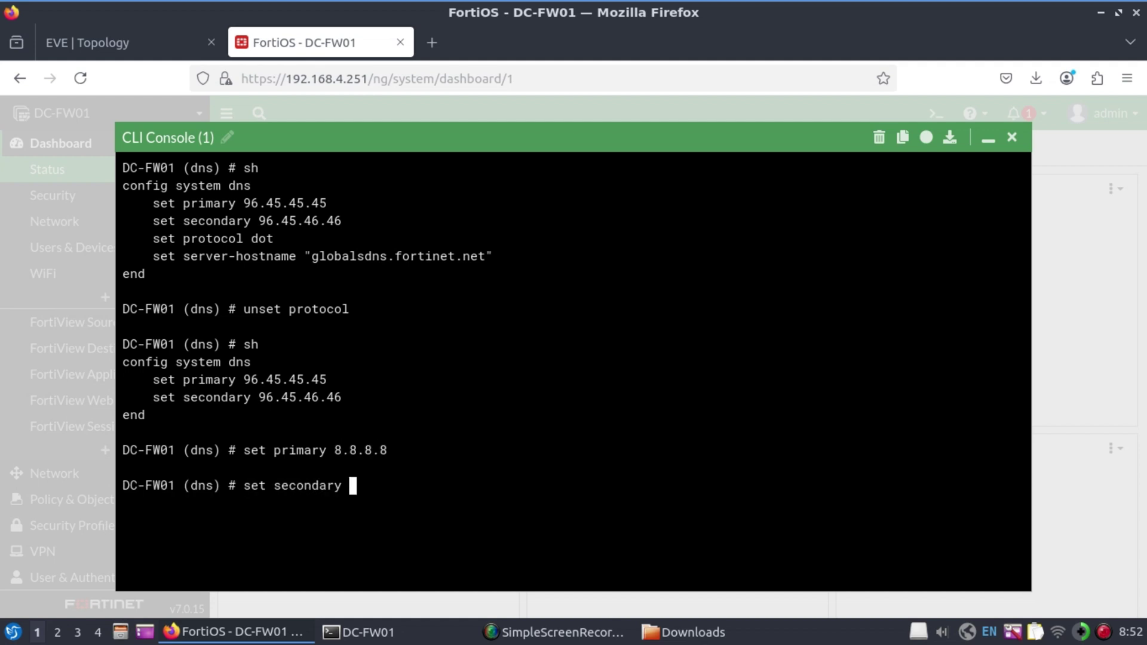
pyautogui.write('8.8.4.4')
pyautogui.press('Return')
pyautogui.write('set domain ')
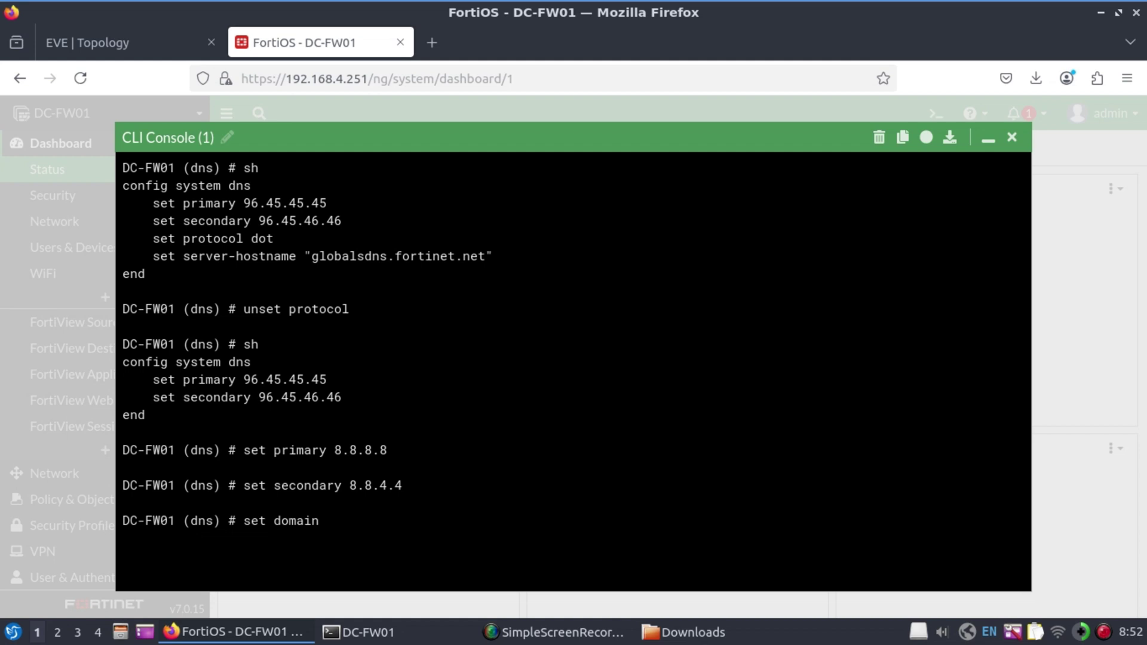
pyautogui.write('staticroute.io')
pyautogui.press('Return')
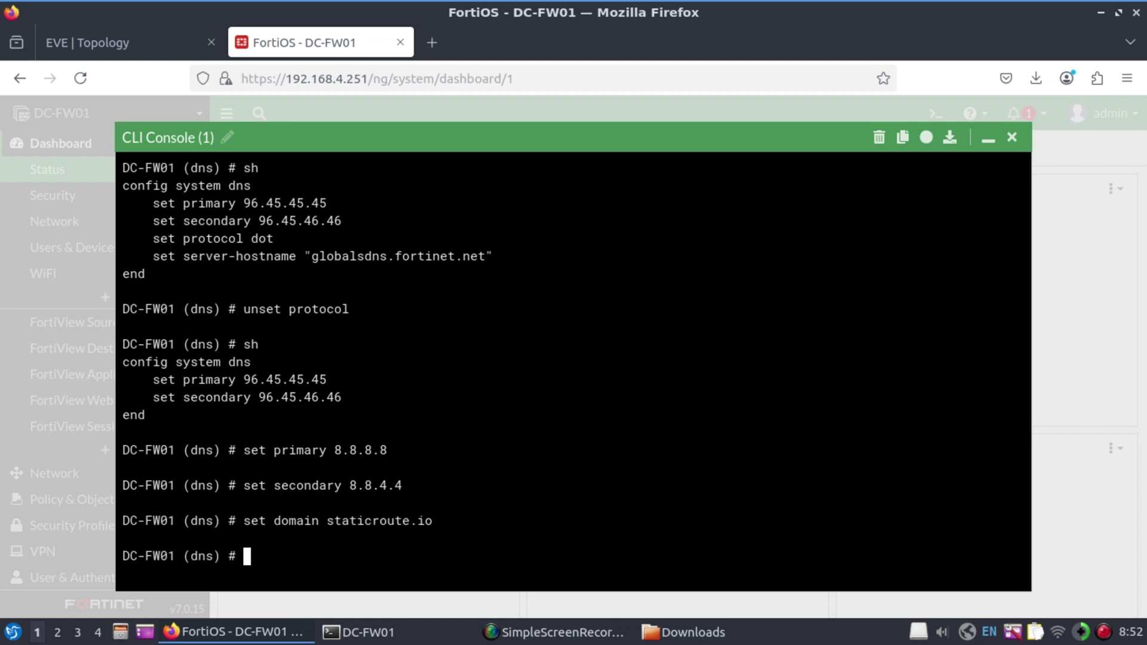
pyautogui.write('end')
pyautogui.press('Return')
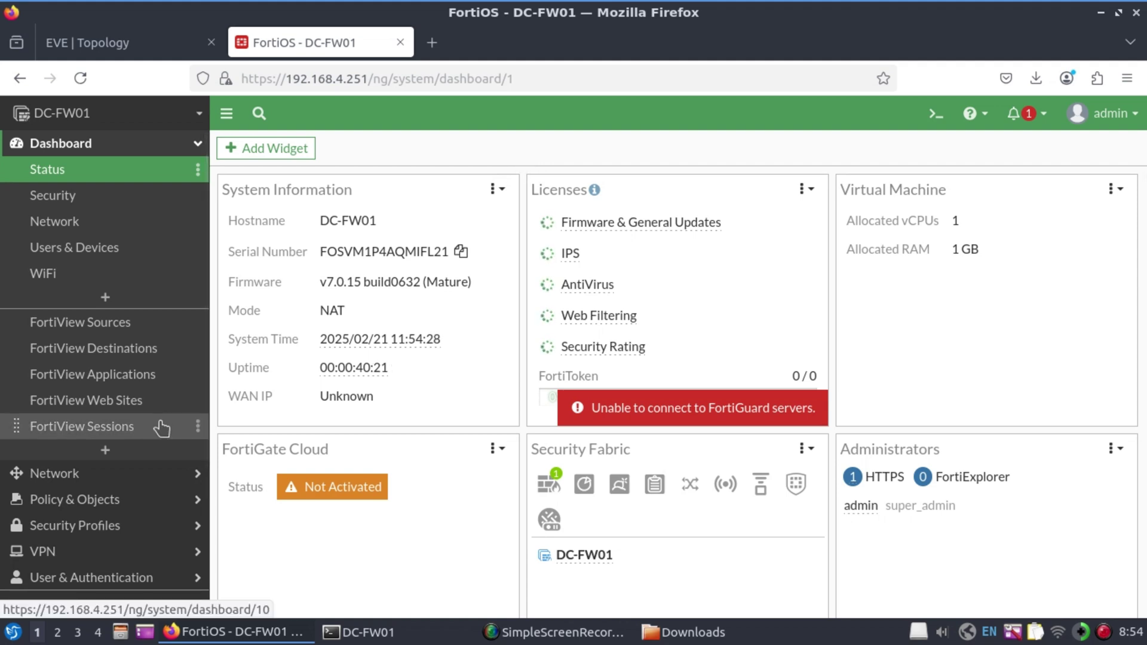
# Go to System > SNMP and switch on the SNMP Agent
pyautogui.scroll(-1, 102, 486)
pyautogui.scroll(-3, 102, 494)
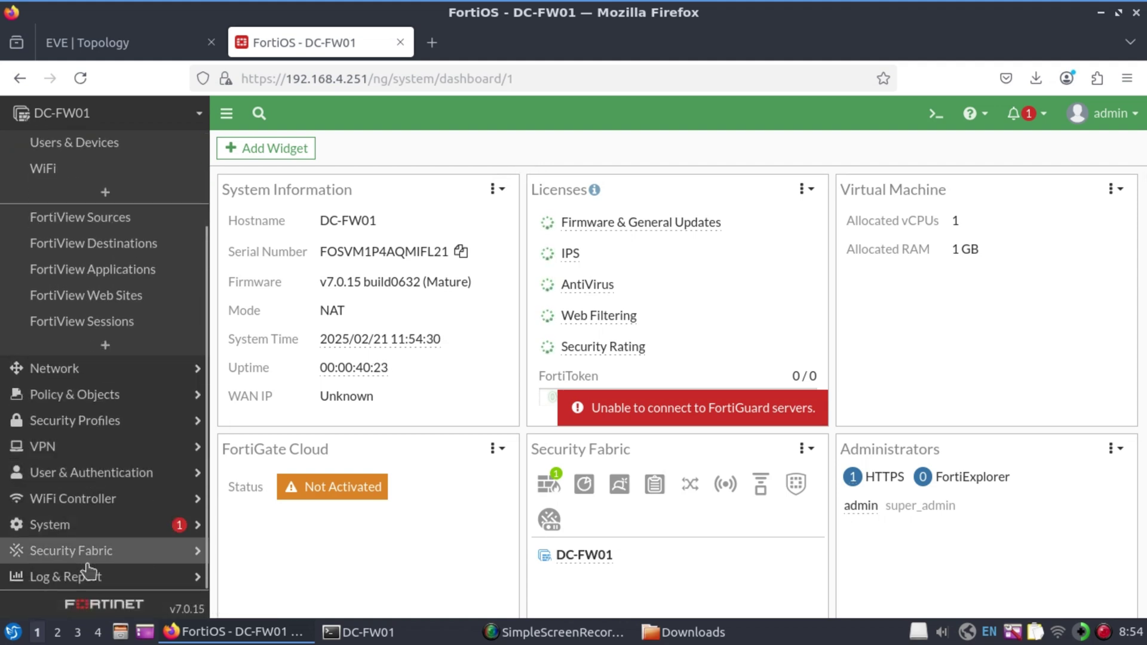
pyautogui.click(81, 526)
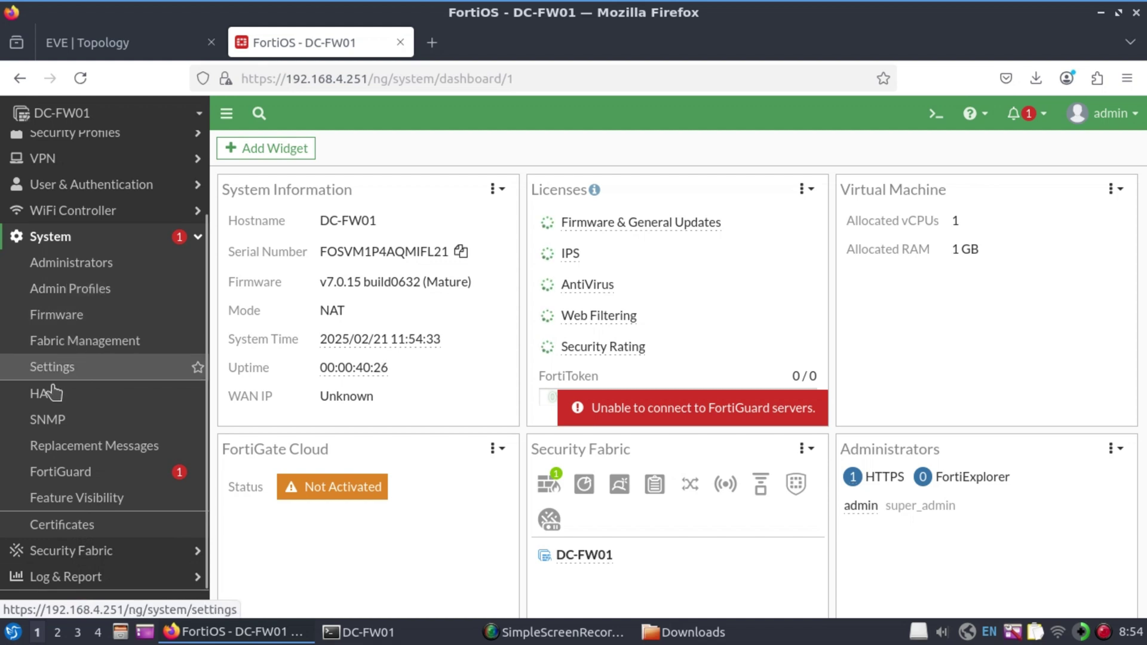
pyautogui.click(47, 422)
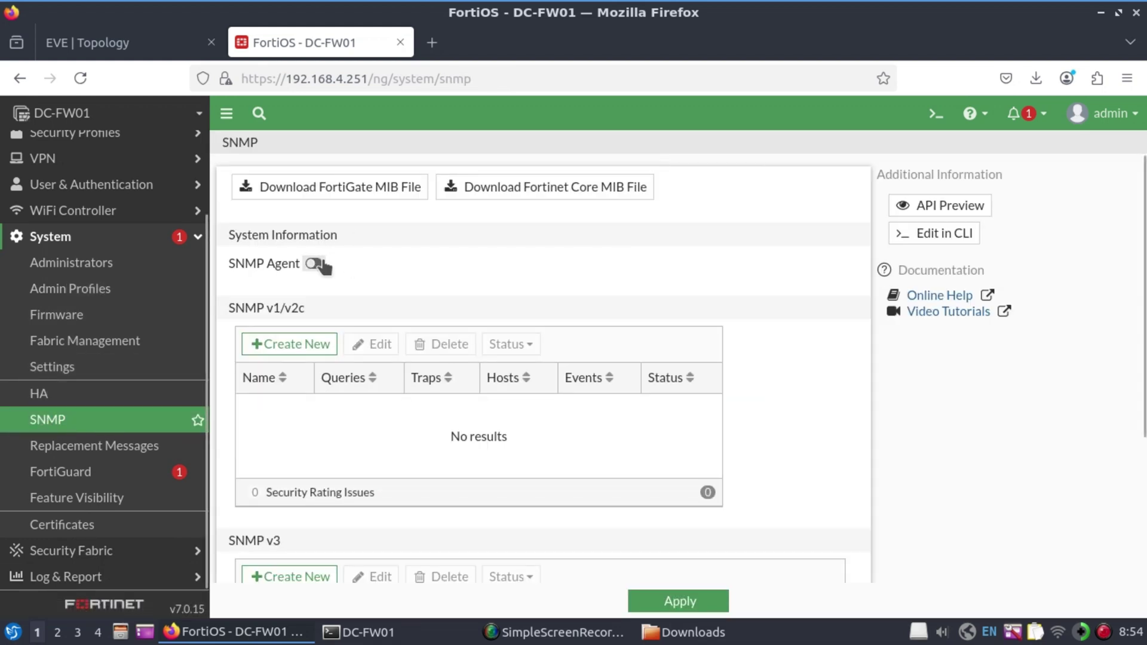
pyautogui.click(314, 263)
# Enter description DC-FW01, location Main DC, and a contact phone number
pyautogui.click(373, 284)
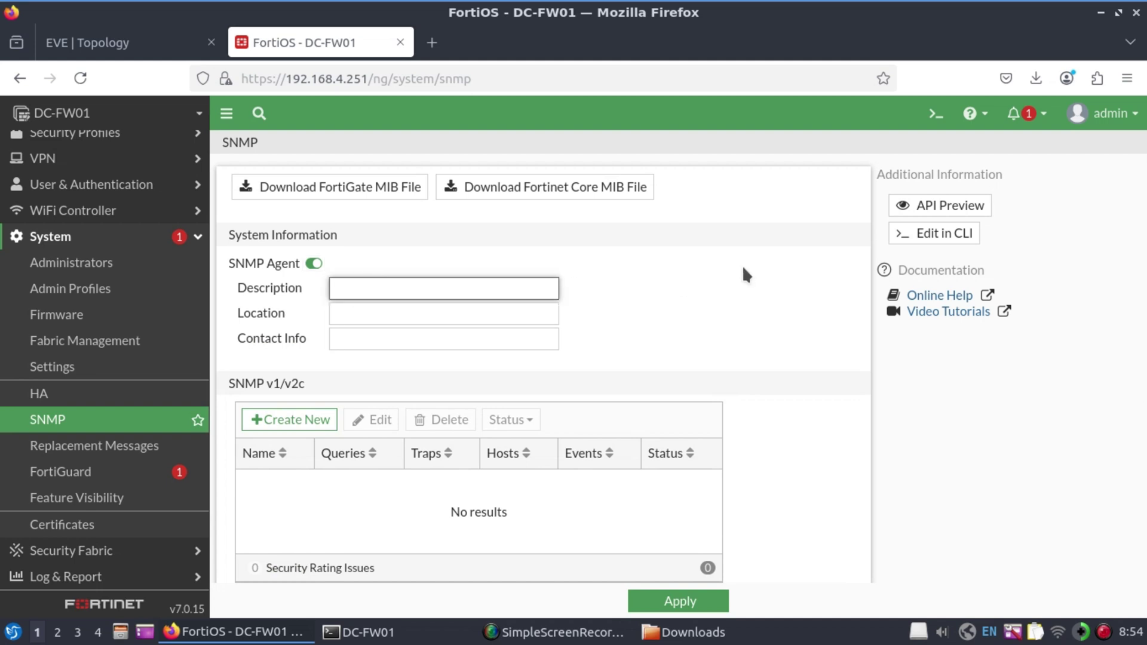
pyautogui.write('DC-FW01')
pyautogui.click(444, 314)
pyautogui.write('Main DC')
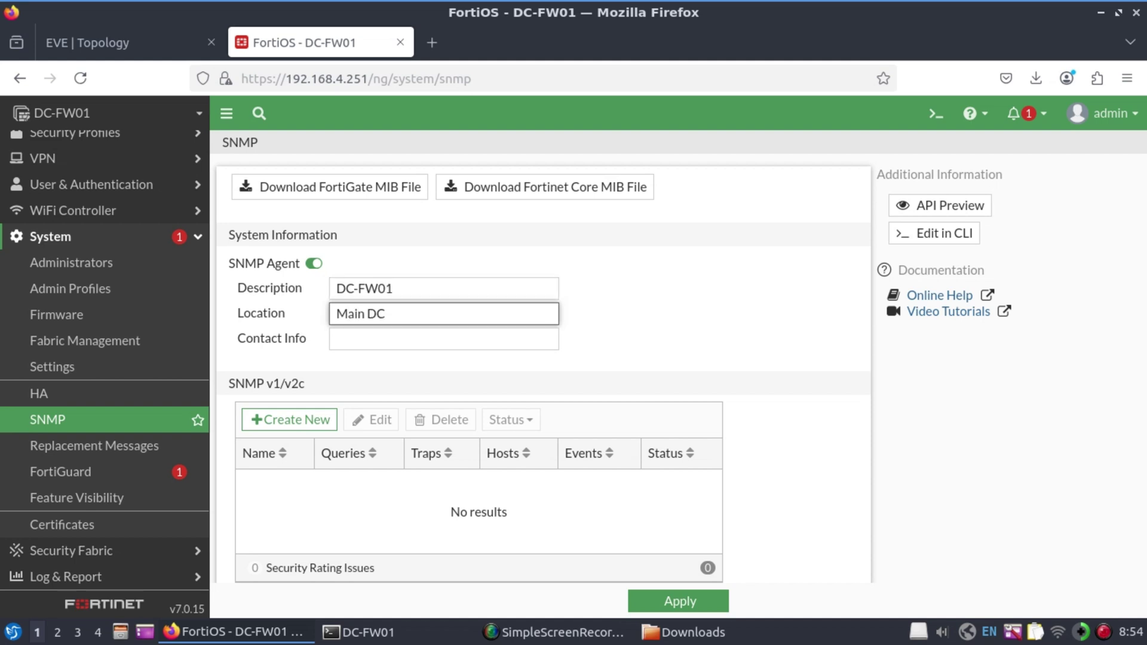
pyautogui.click(395, 339)
pyautogui.write('08')
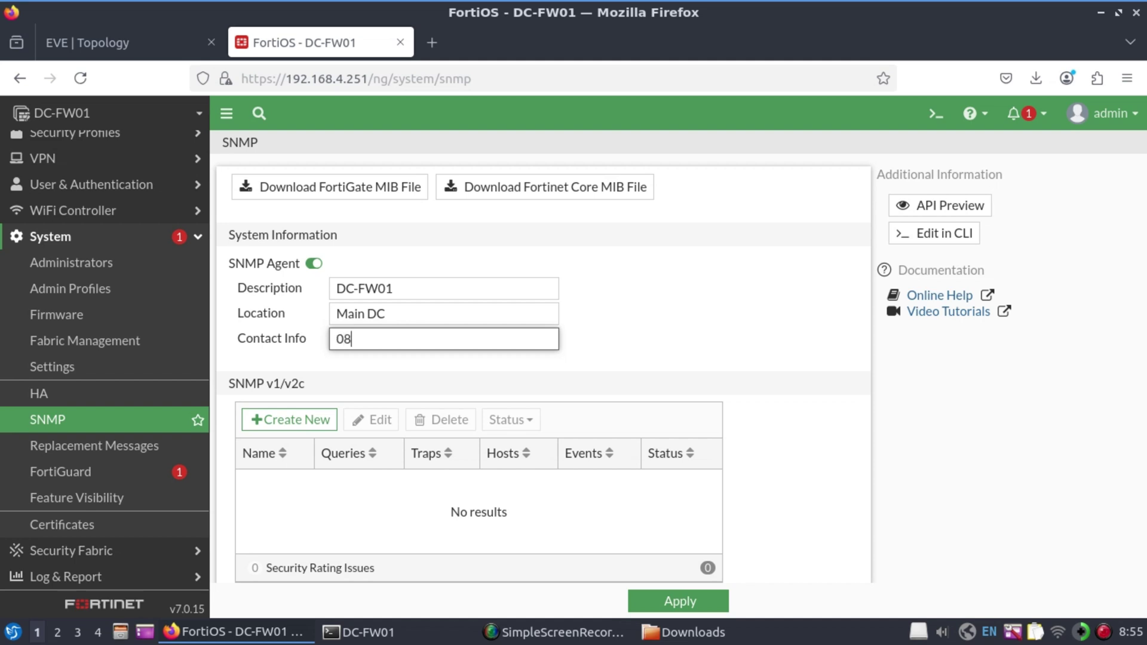
pyautogui.write('00 000 000')
pyautogui.scroll(-2, 302, 302)
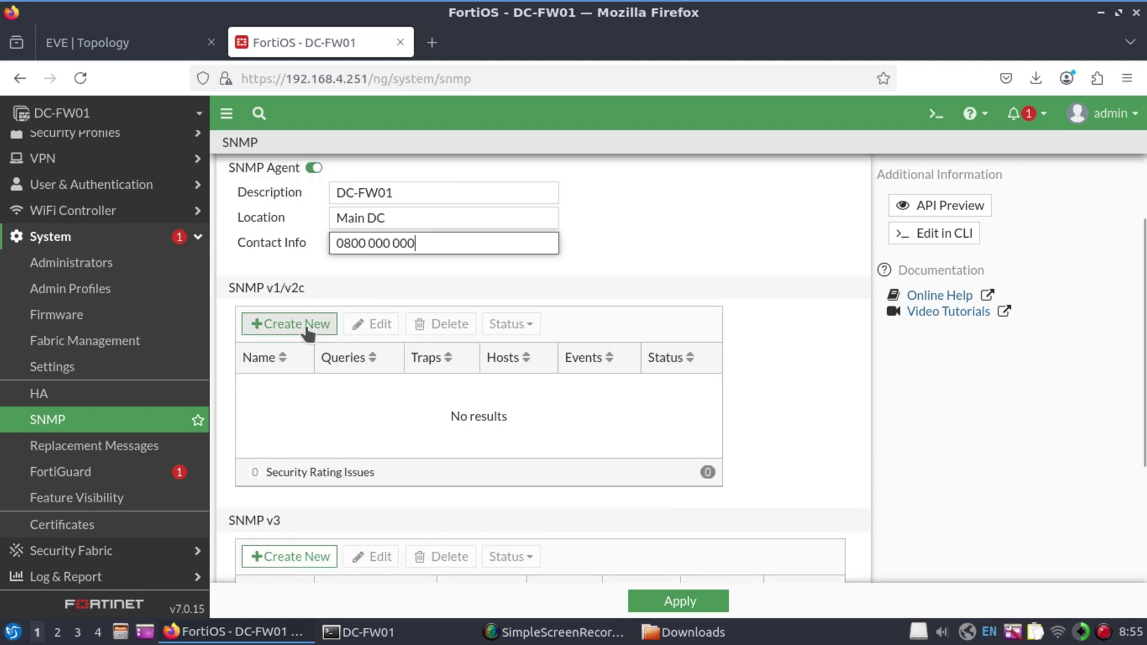
pyautogui.scroll(-3, 477, 438)
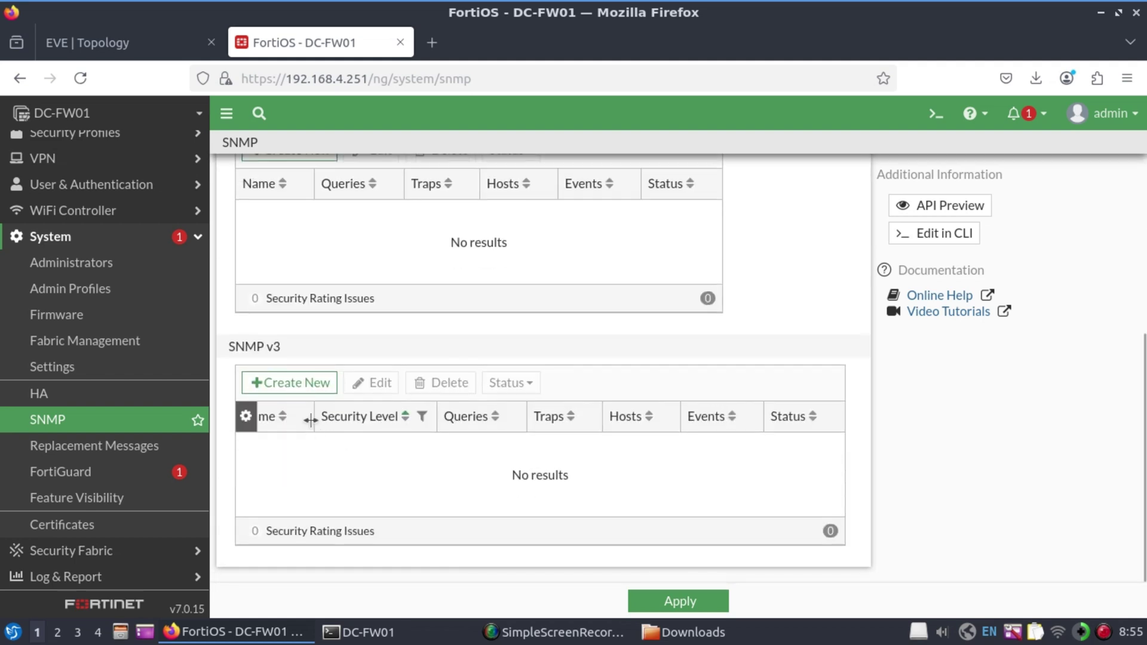
# Create SNMPv3 user srmon with SHA256 authentication and an authentication password
pyautogui.click(300, 383)
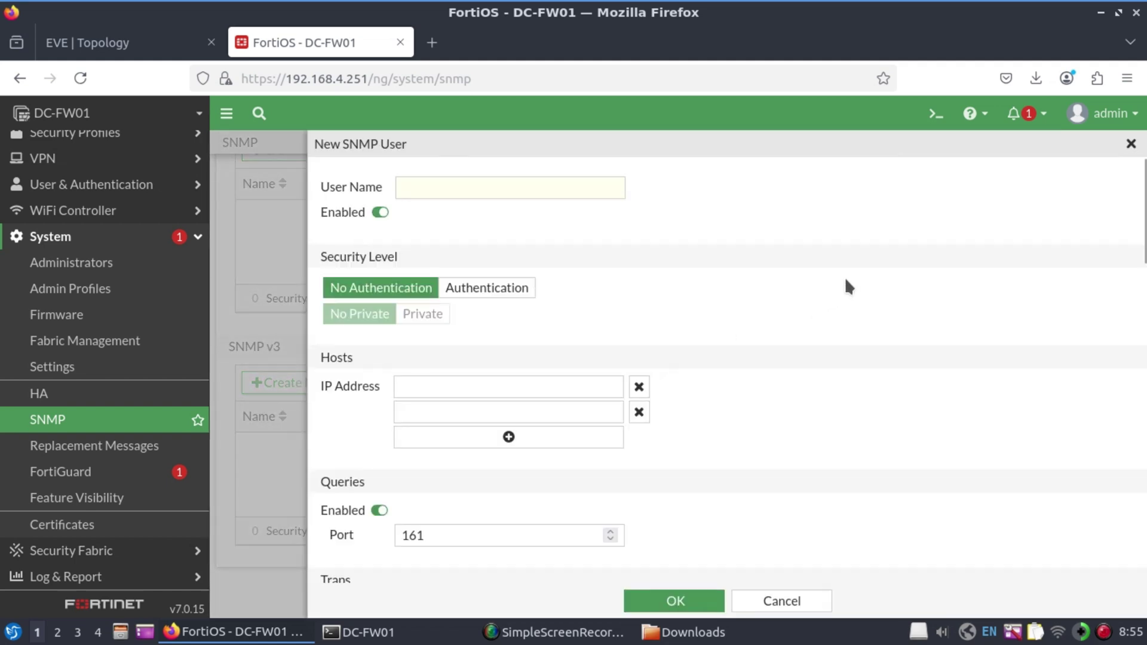
pyautogui.click(504, 187)
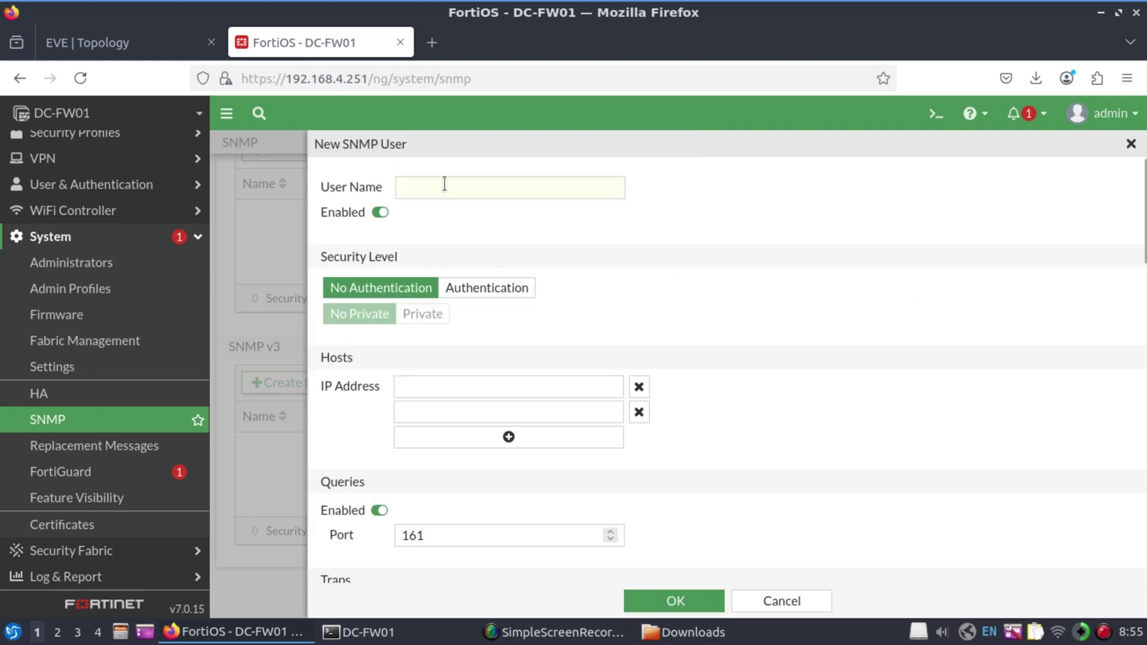
pyautogui.click(445, 183)
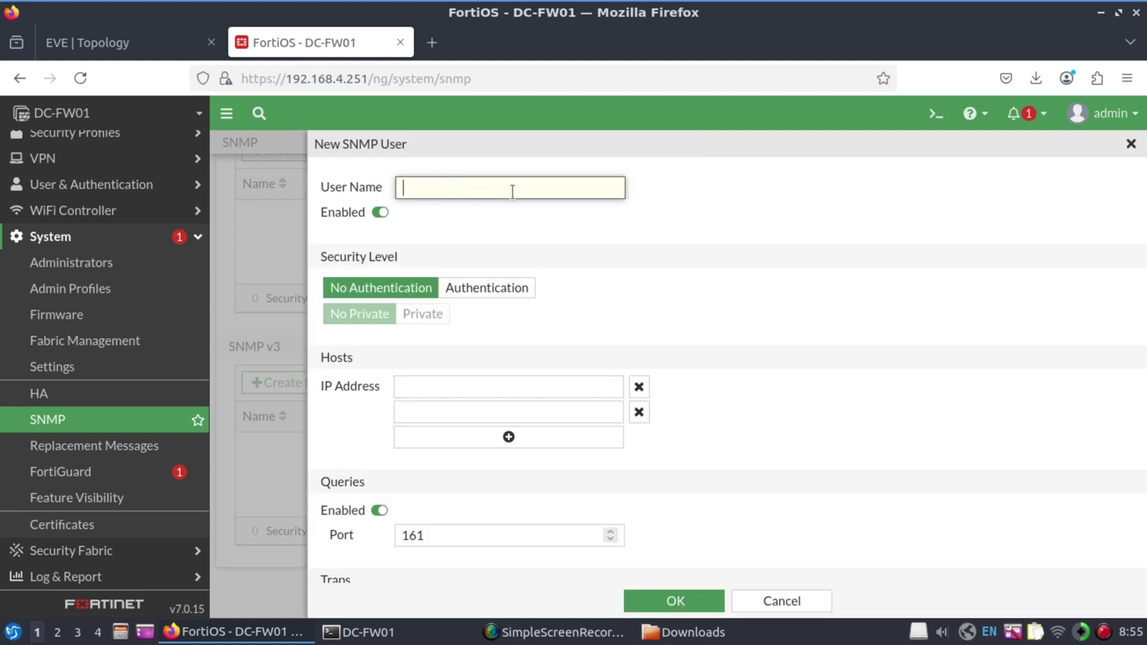
pyautogui.write('srmon')
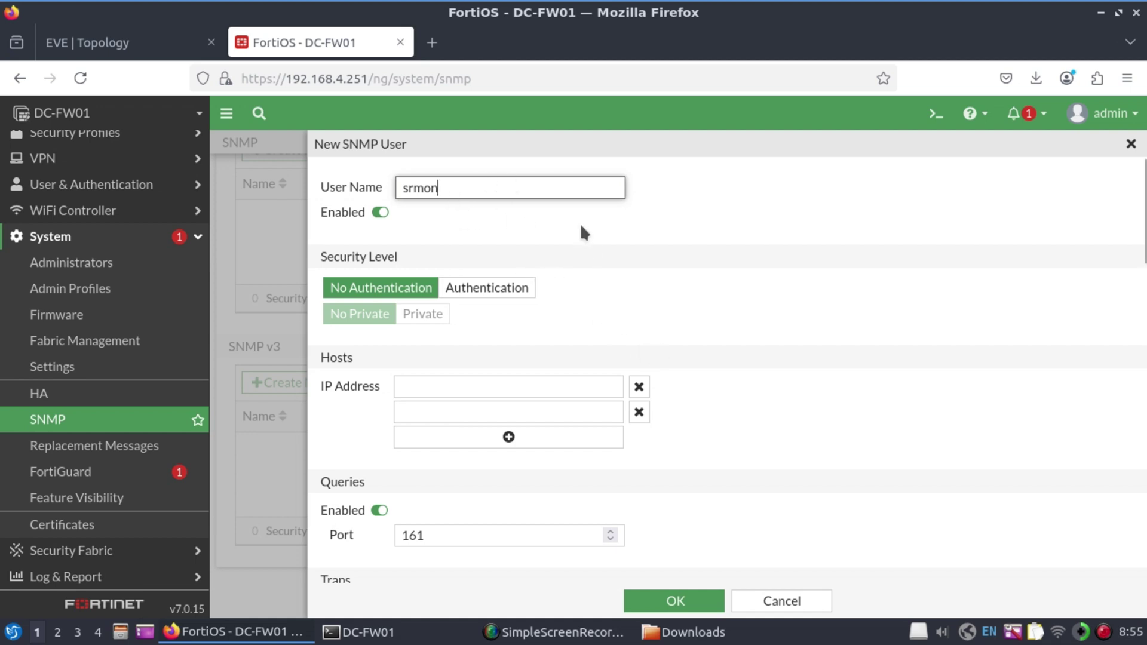
pyautogui.click(501, 291)
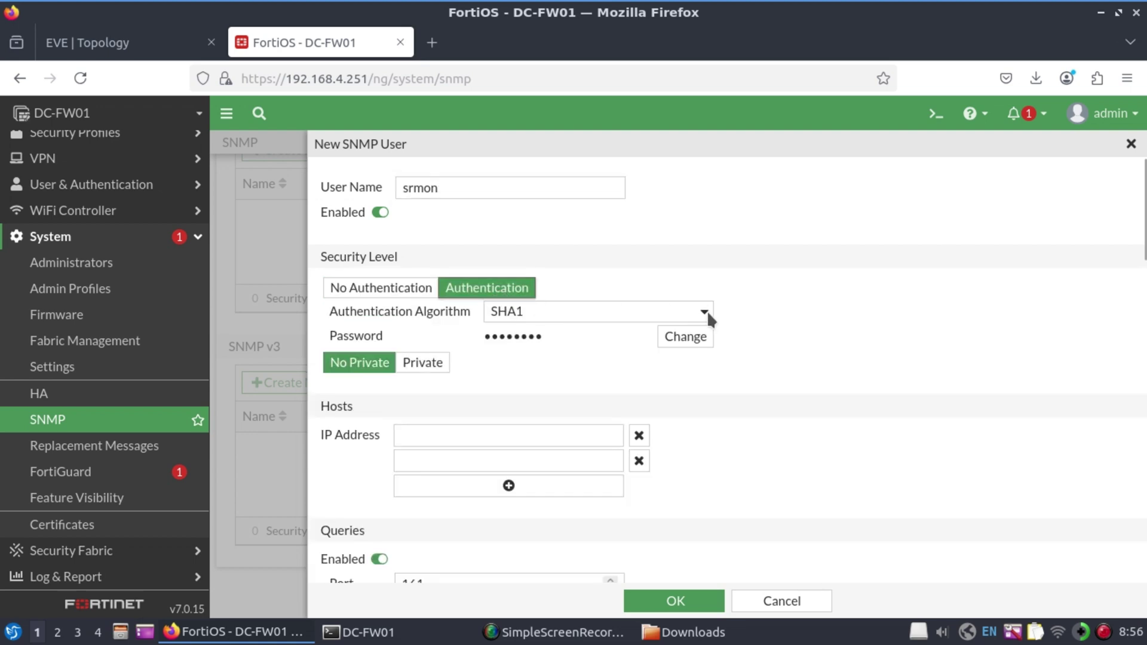
pyautogui.click(707, 313)
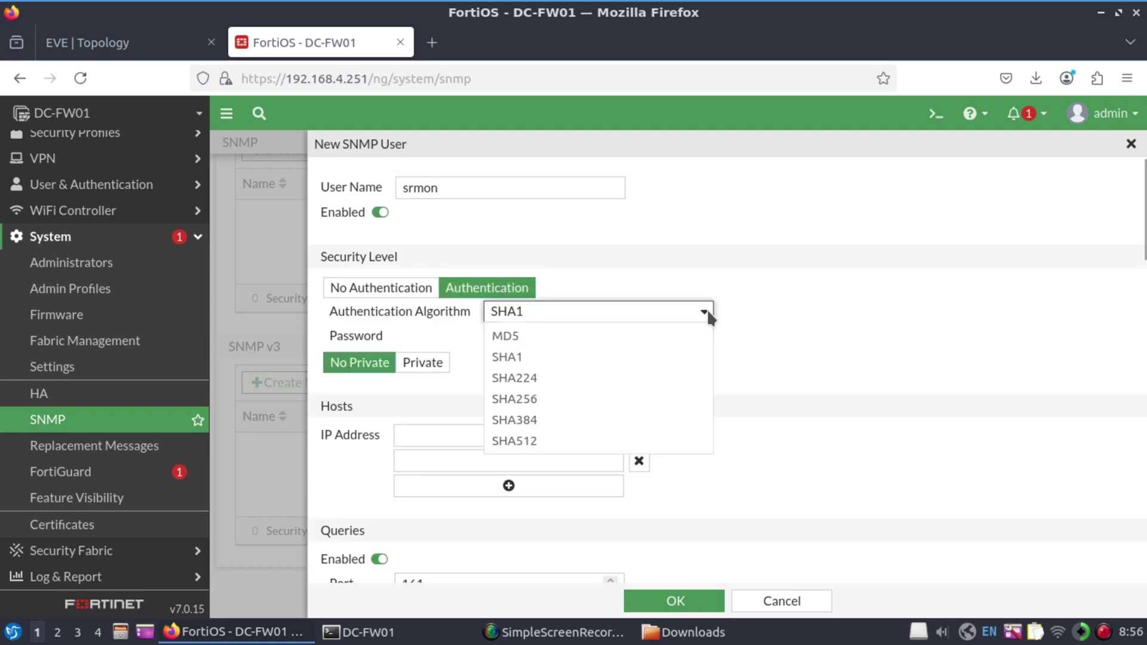
pyautogui.click(539, 405)
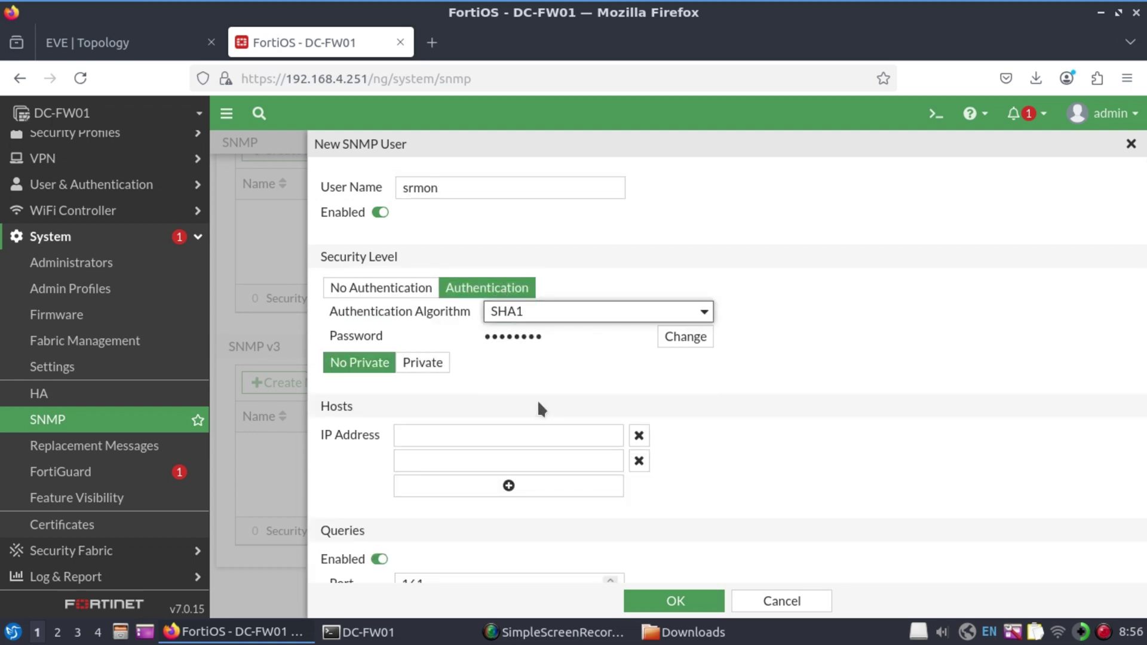
pyautogui.click(685, 337)
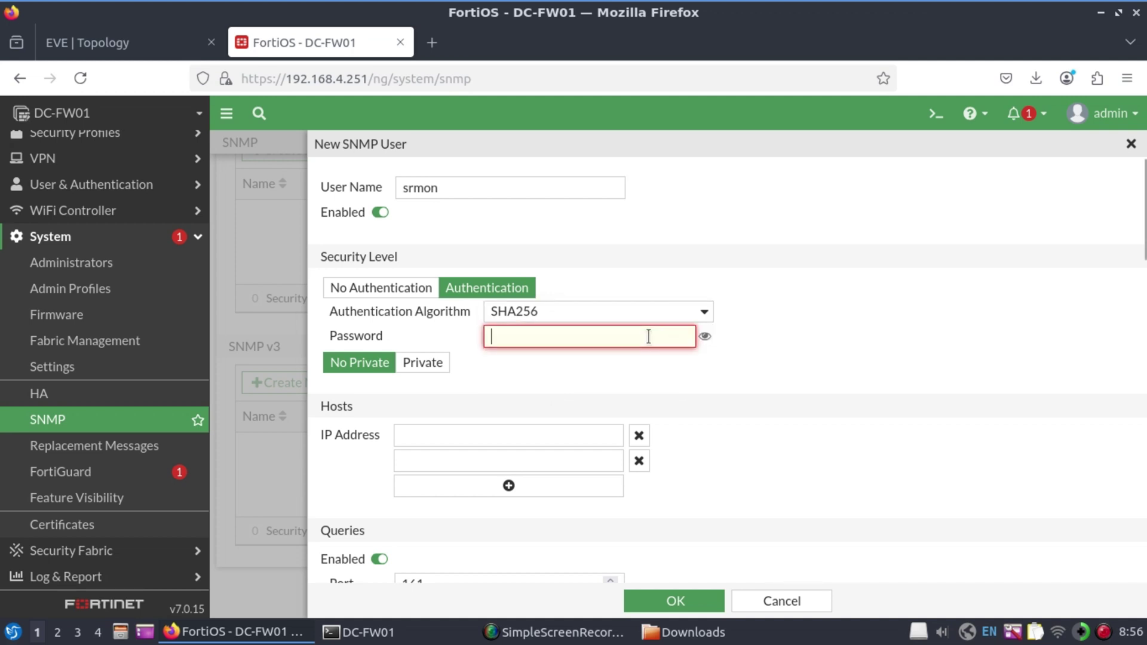
pyautogui.write('fortinet')
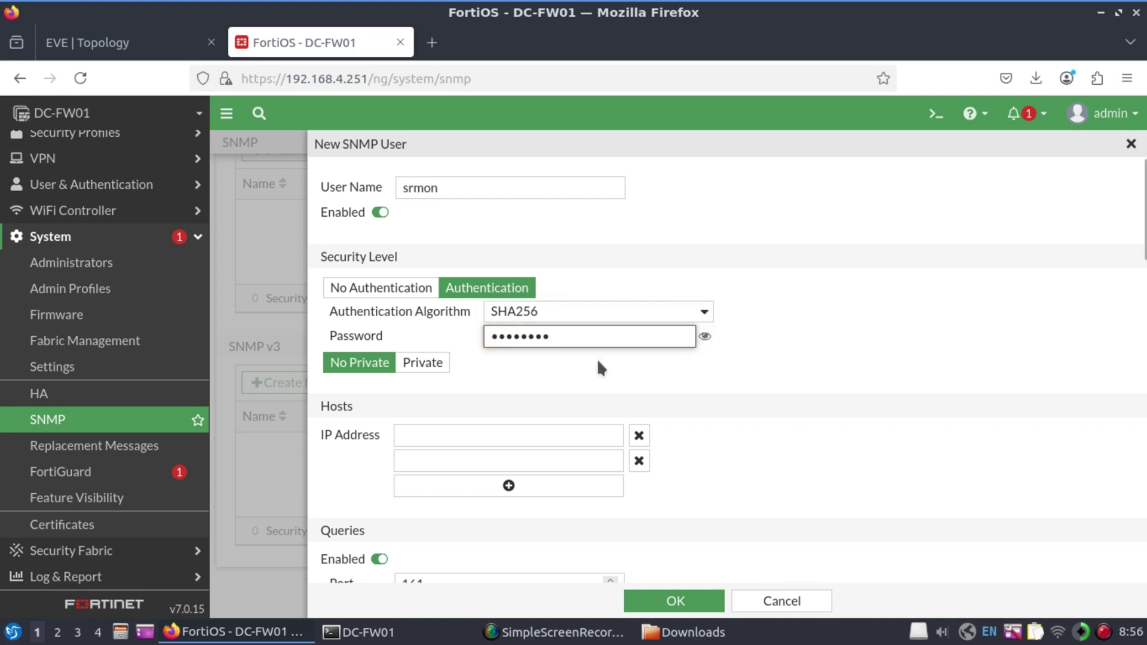
# Enable privacy with AES256 encryption and set the encryption password
pyautogui.scroll(-2, 599, 367)
pyautogui.click(420, 268)
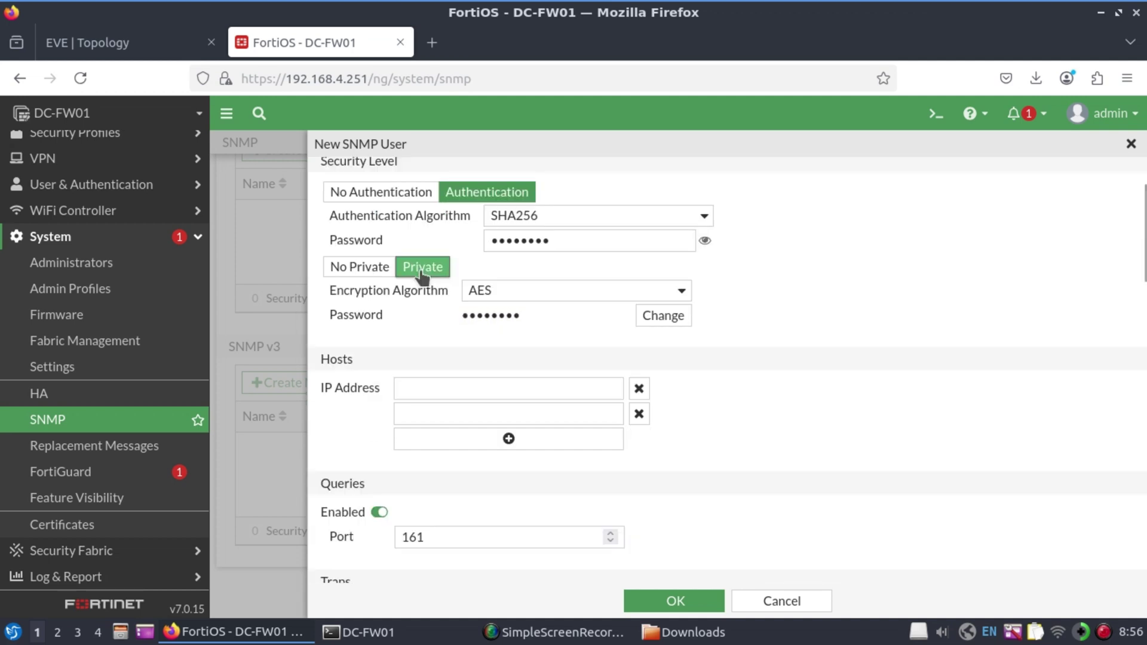
pyautogui.click(682, 291)
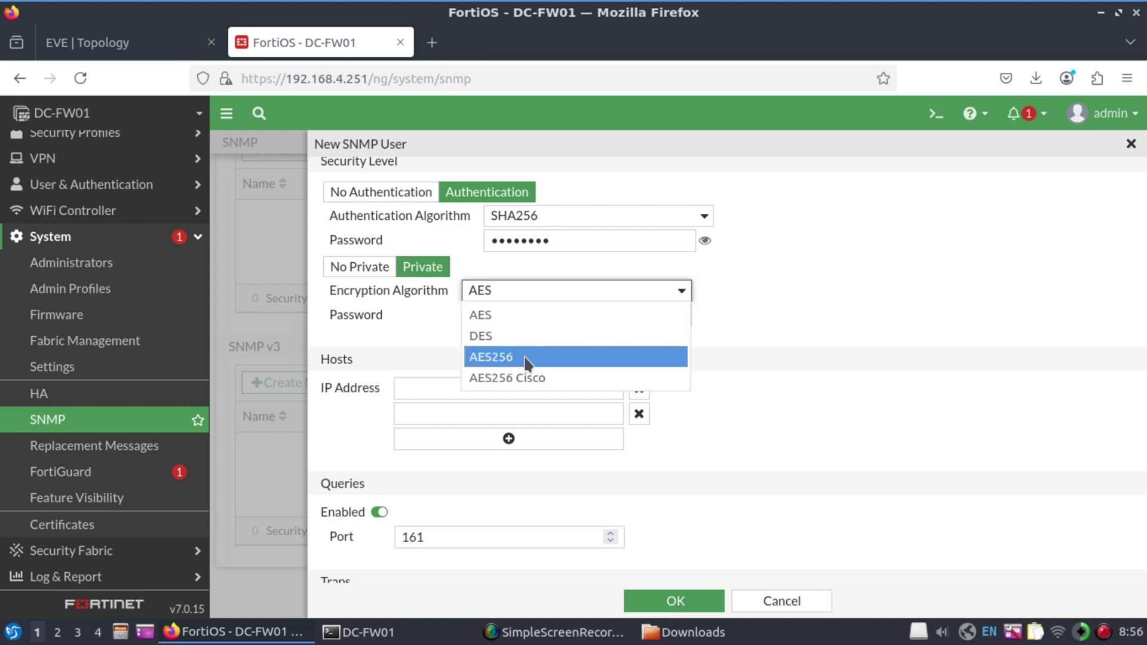
pyautogui.click(514, 428)
pyautogui.click(672, 323)
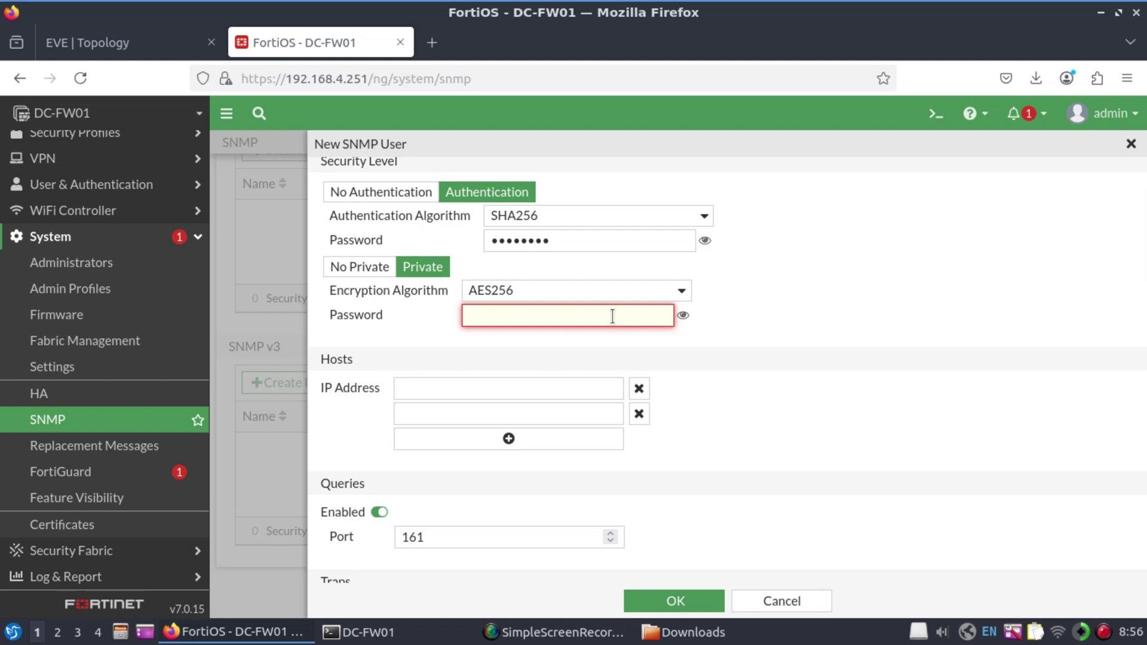
pyautogui.write('********')
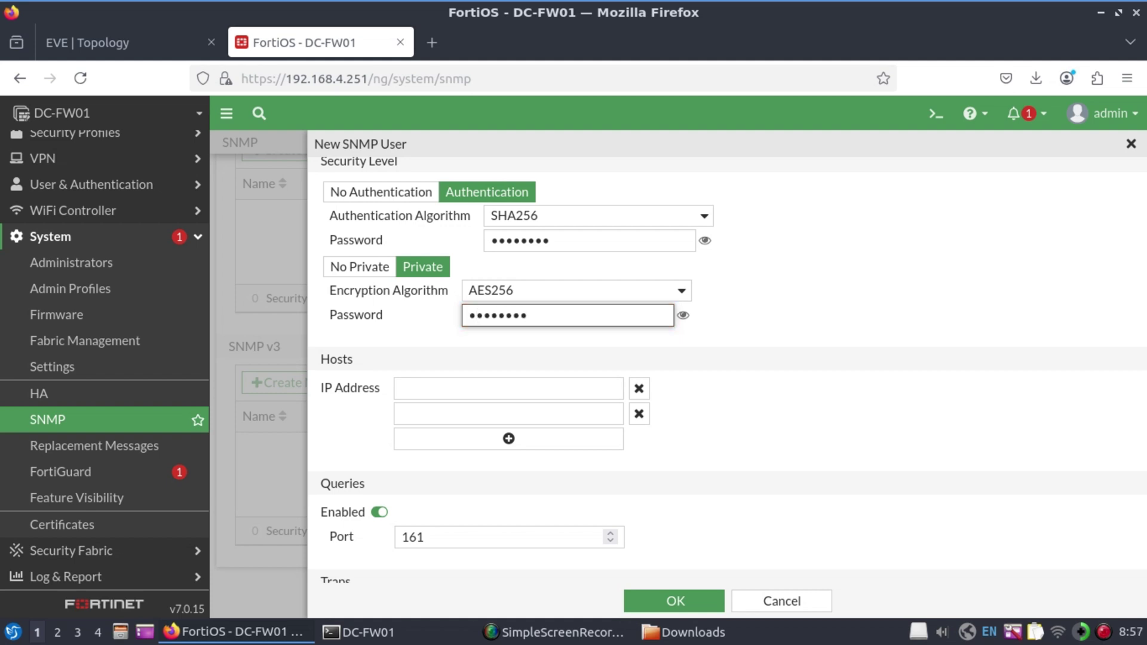
# Add SNMP manager host 192.168.4.200, save the user, and apply the SNMP settings
pyautogui.scroll(-2, 716, 389)
pyautogui.click(479, 292)
pyautogui.write('192.168.')
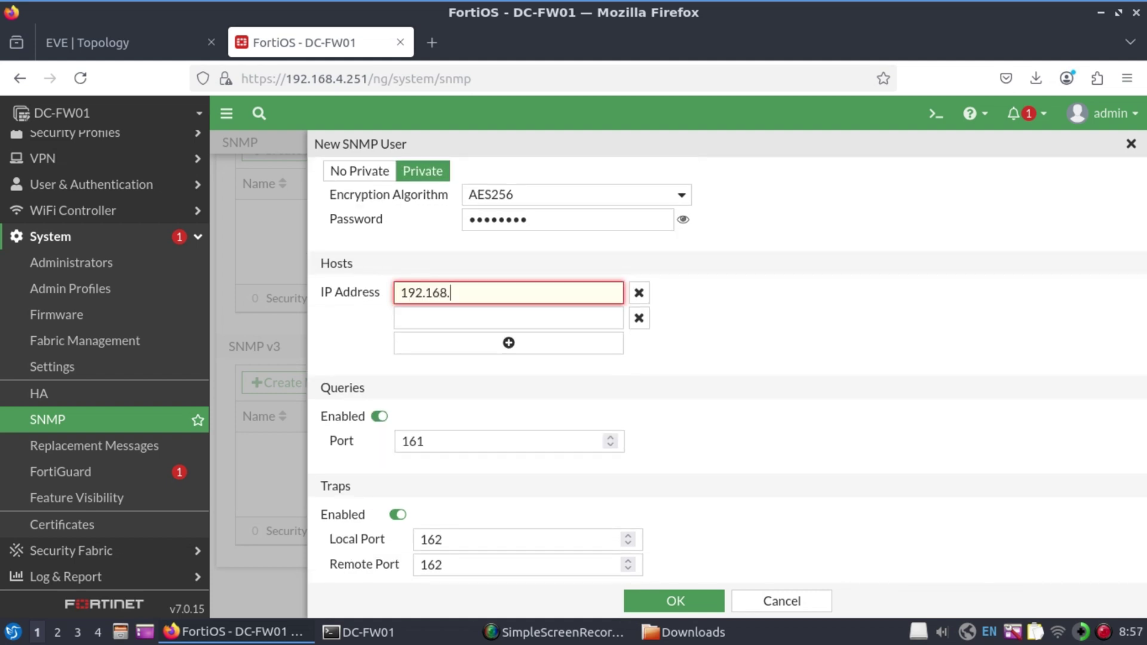
pyautogui.write('4.200')
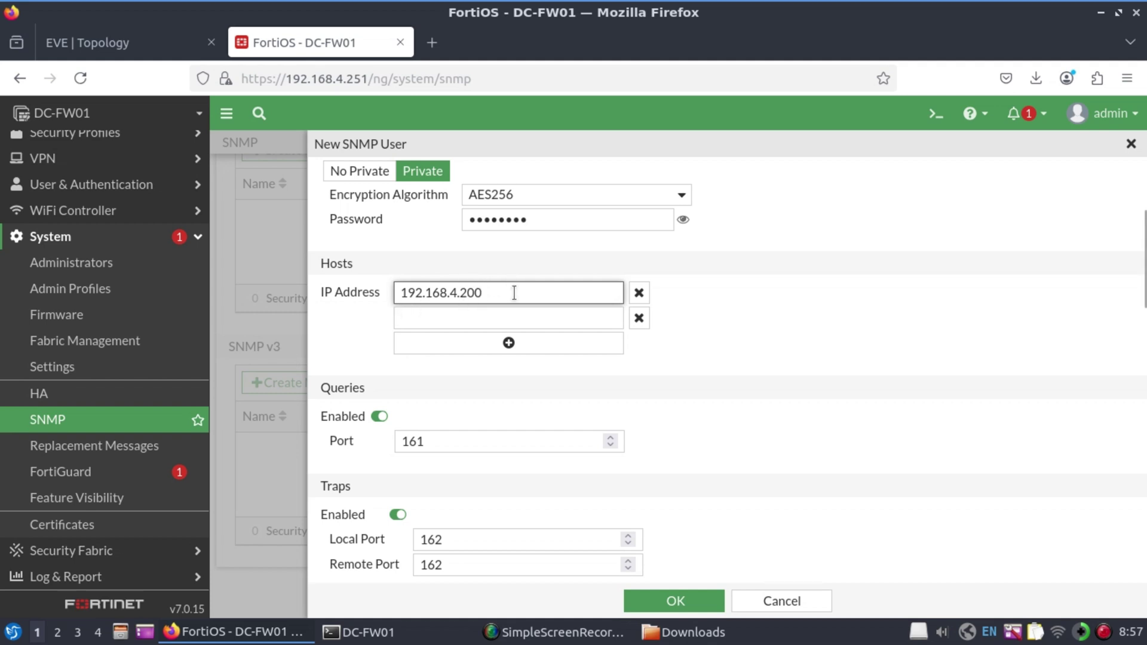
pyautogui.scroll(-5, 657, 440)
pyautogui.scroll(2, 418, 257)
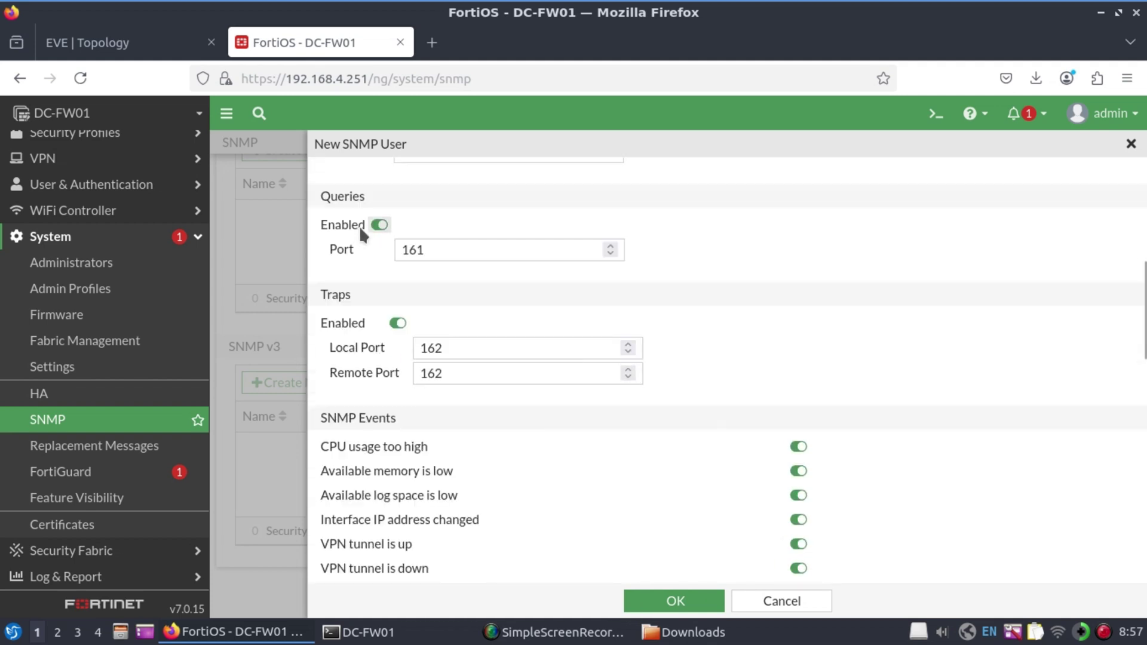
pyautogui.scroll(-3, 334, 263)
pyautogui.scroll(-10, 336, 281)
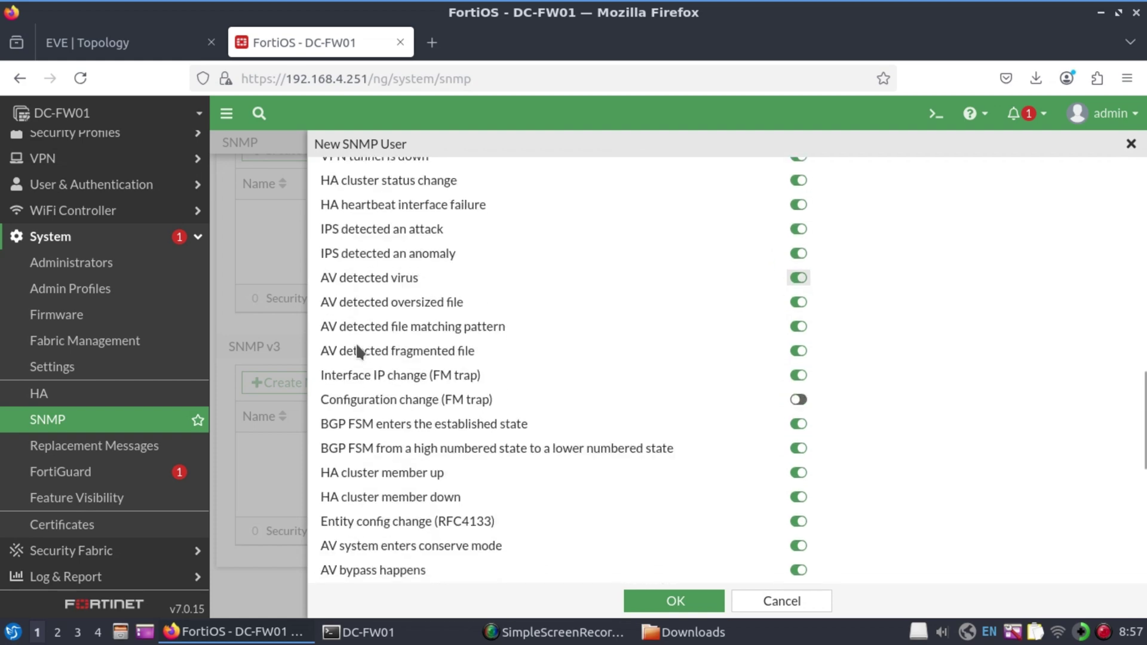
pyautogui.click(679, 602)
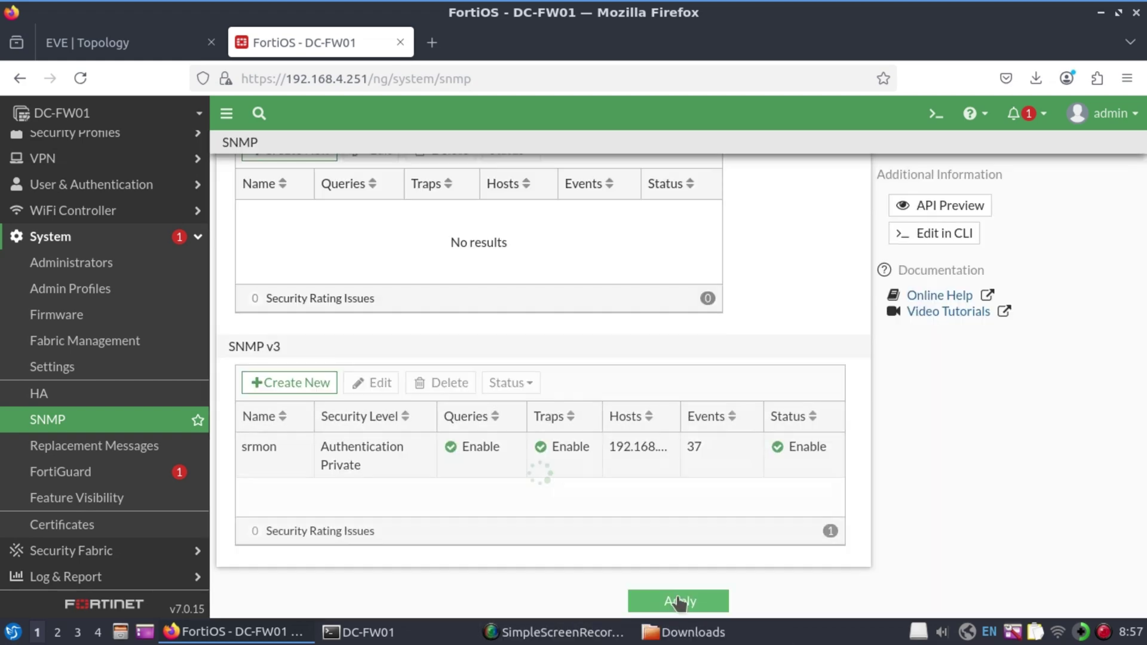
pyautogui.click(687, 602)
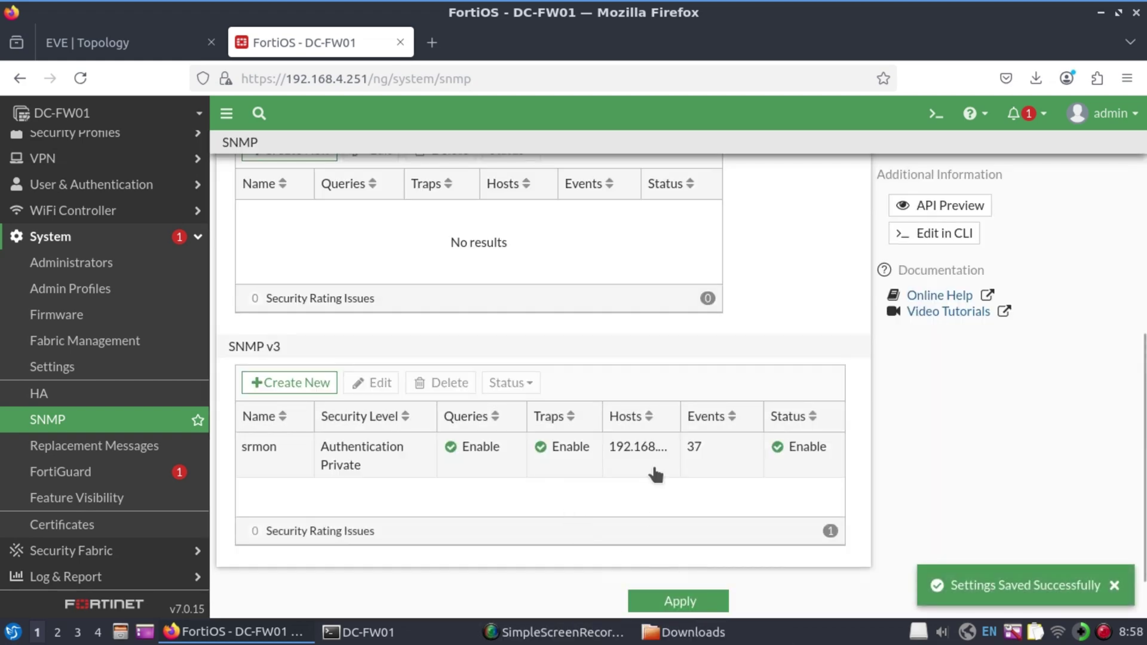
# Allow SNMP administrative access on the mgmt interface, confirm the change, and open a new Firefox tab
pyautogui.scroll(5, 592, 382)
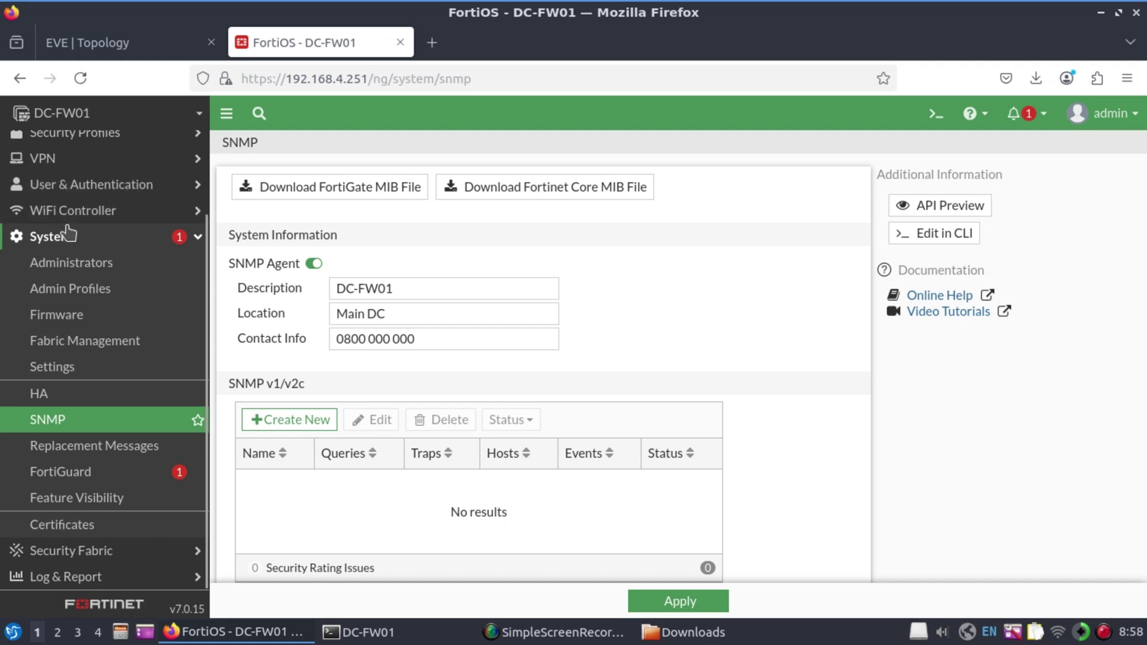
pyautogui.click(58, 244)
pyautogui.click(71, 169)
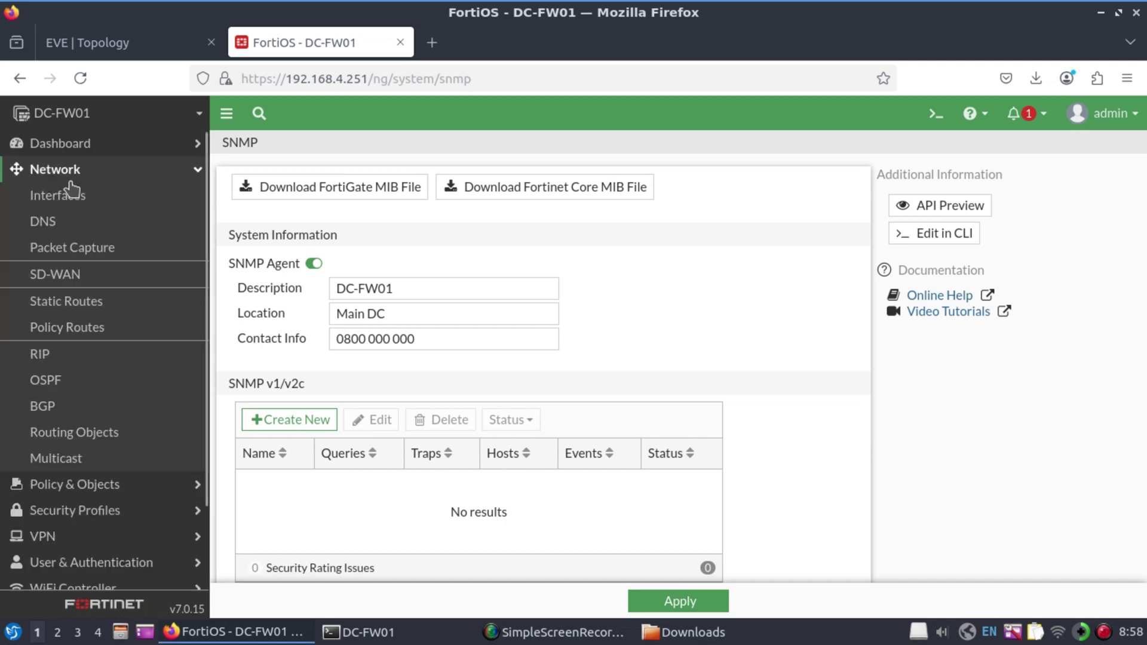
pyautogui.click(72, 200)
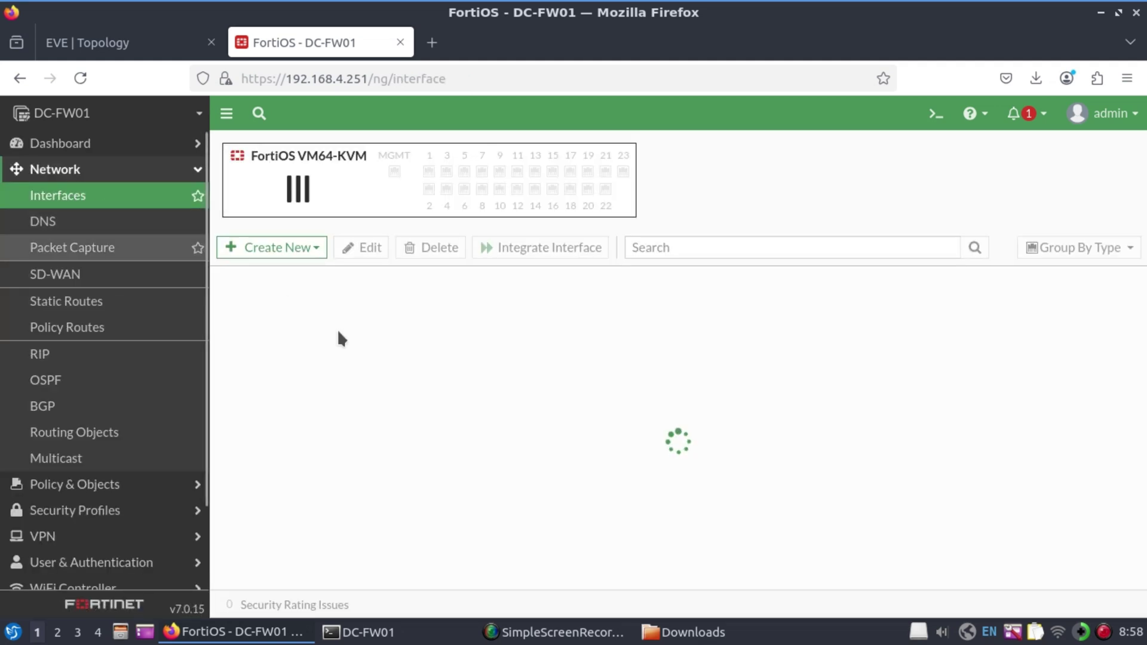
pyautogui.doubleClick(300, 438)
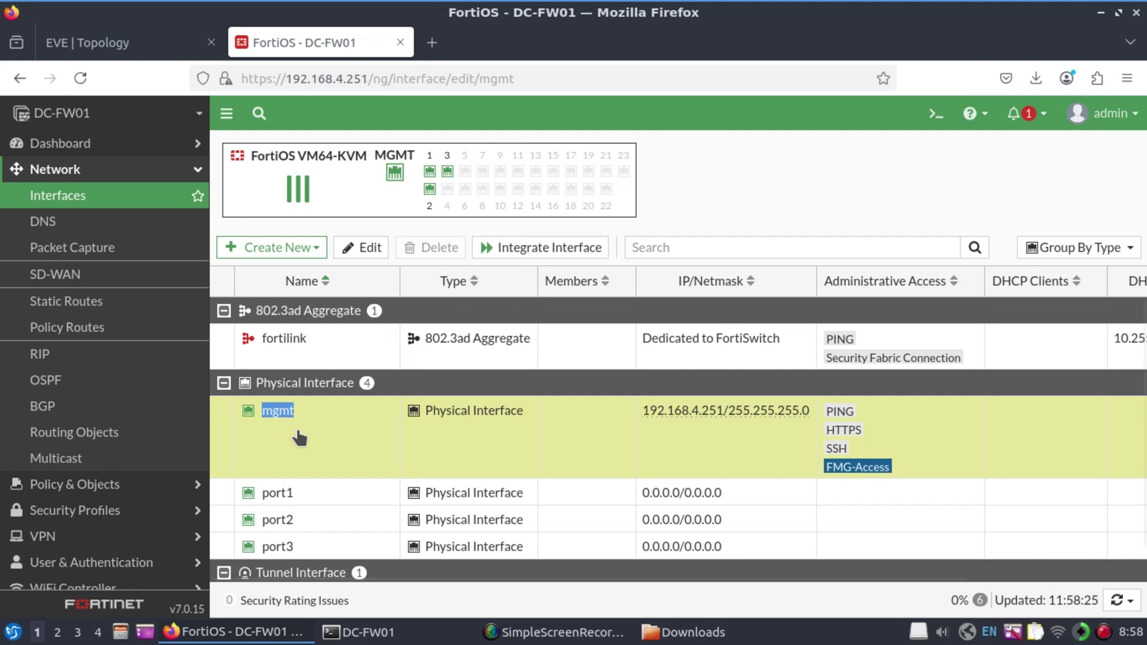
pyautogui.scroll(-6, 571, 332)
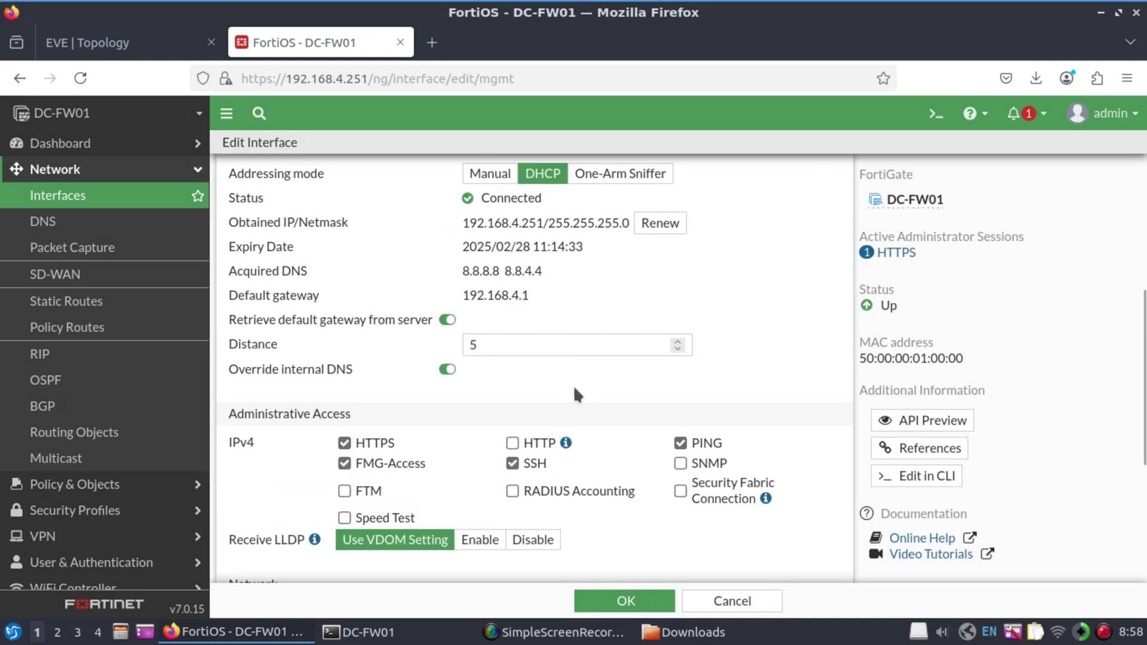
pyautogui.click(684, 277)
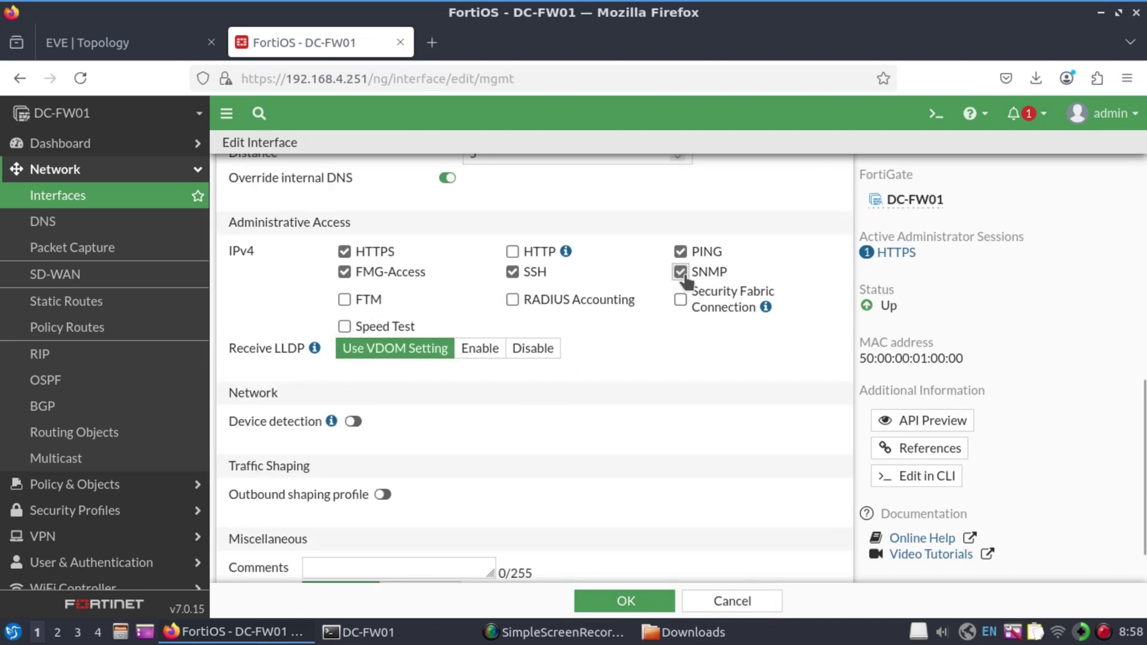
pyautogui.click(646, 597)
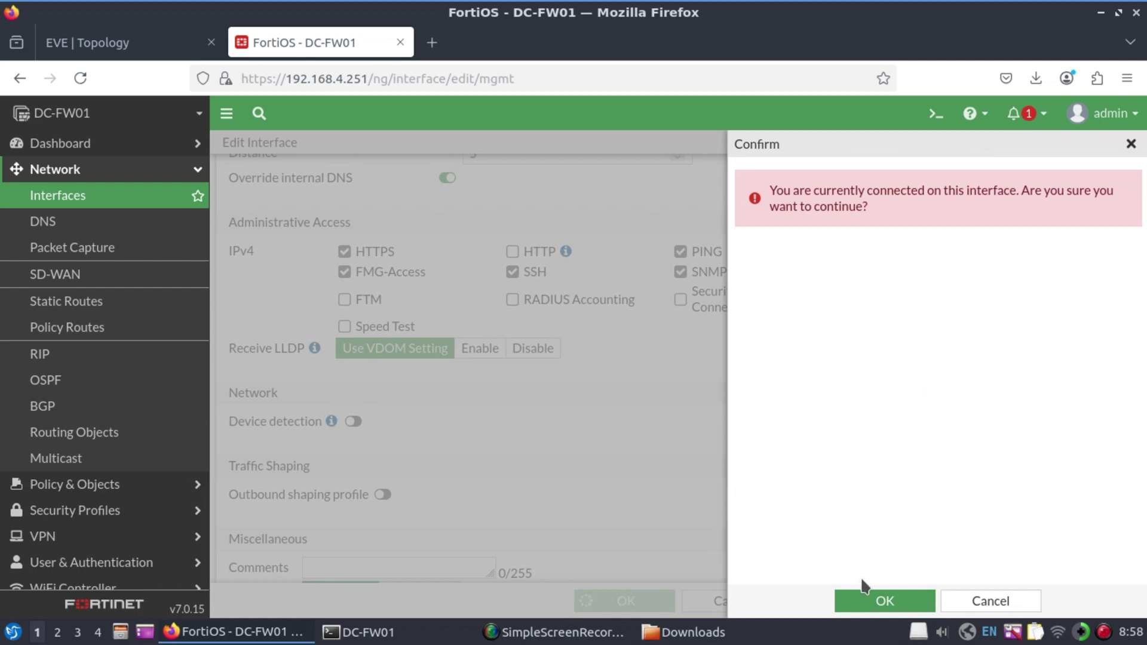
pyautogui.click(876, 591)
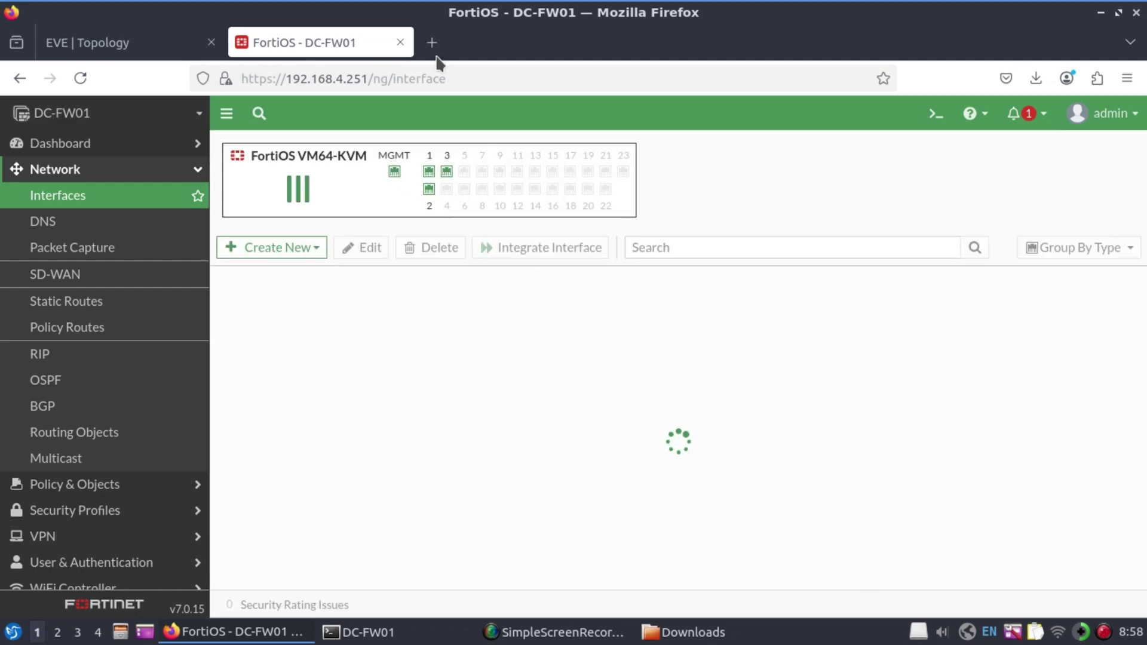
pyautogui.click(434, 43)
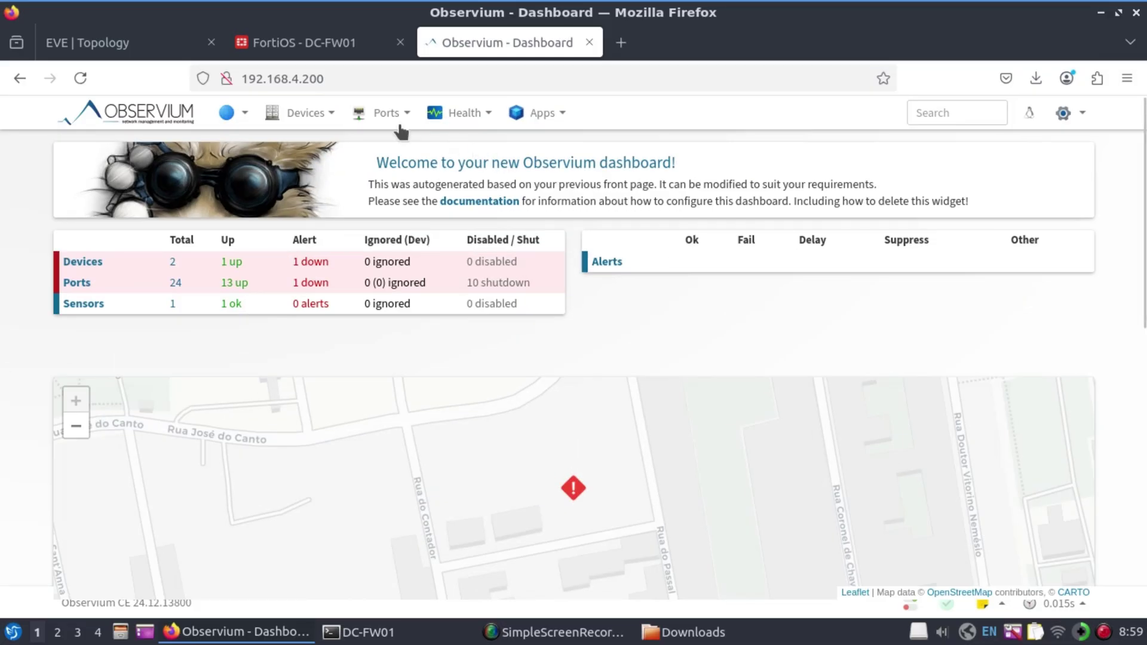
# In Observium's Add Device form, enter hostname 192.168.4.251, checked against the FortiGate's address
pyautogui.moveTo(345, 124)
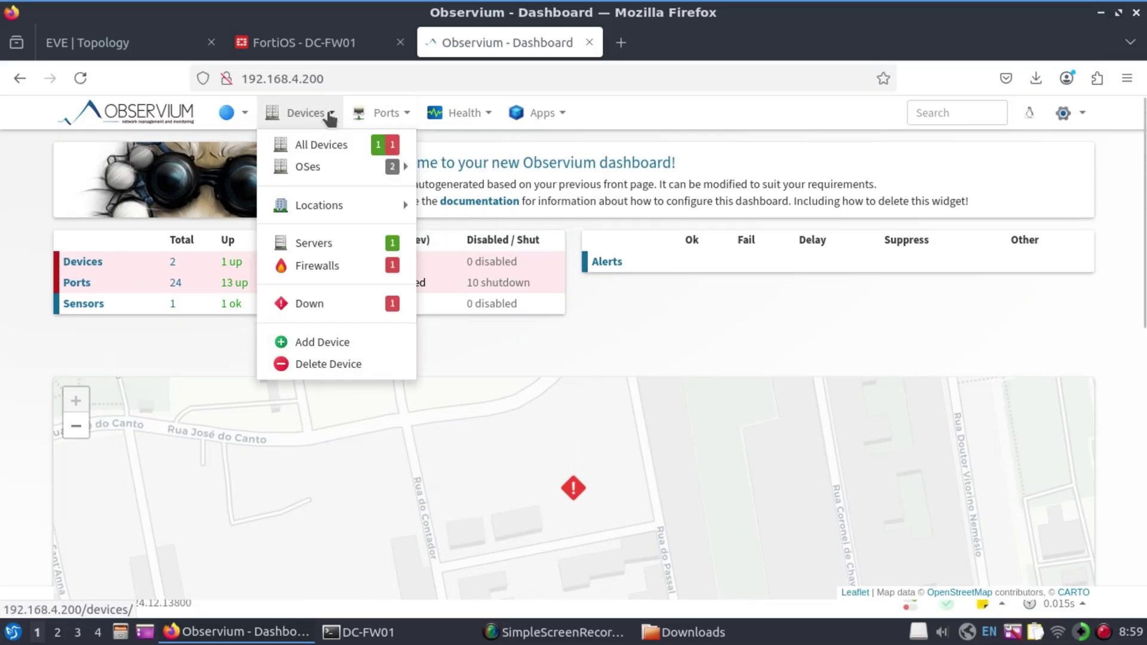
pyautogui.click(337, 342)
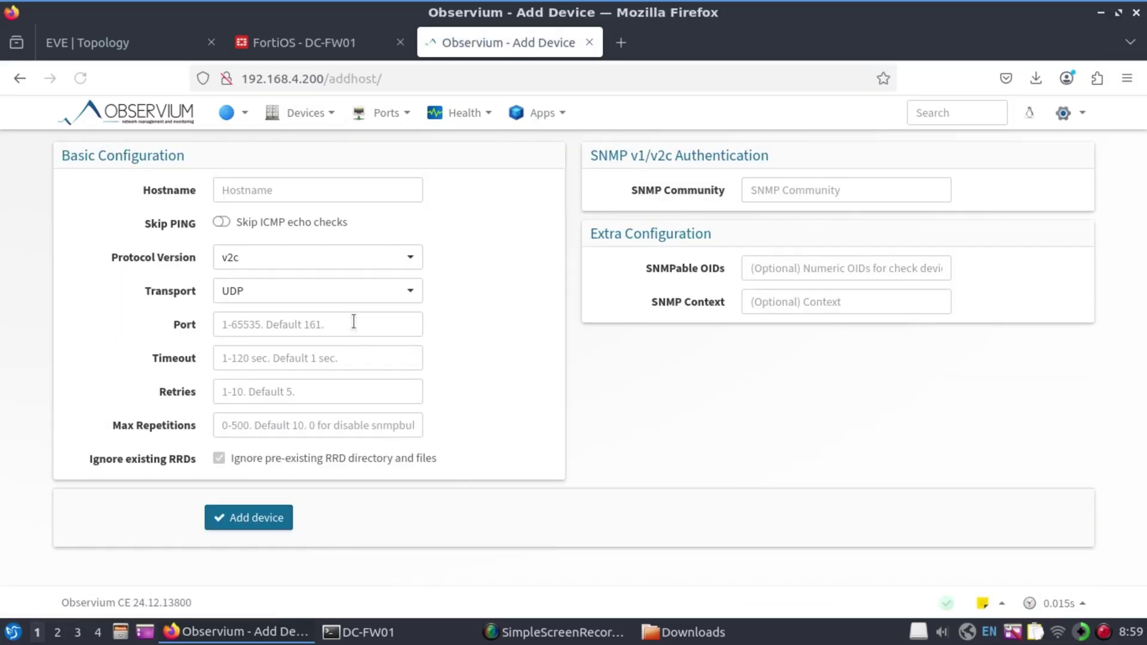
pyautogui.click(347, 185)
pyautogui.write('192.168.')
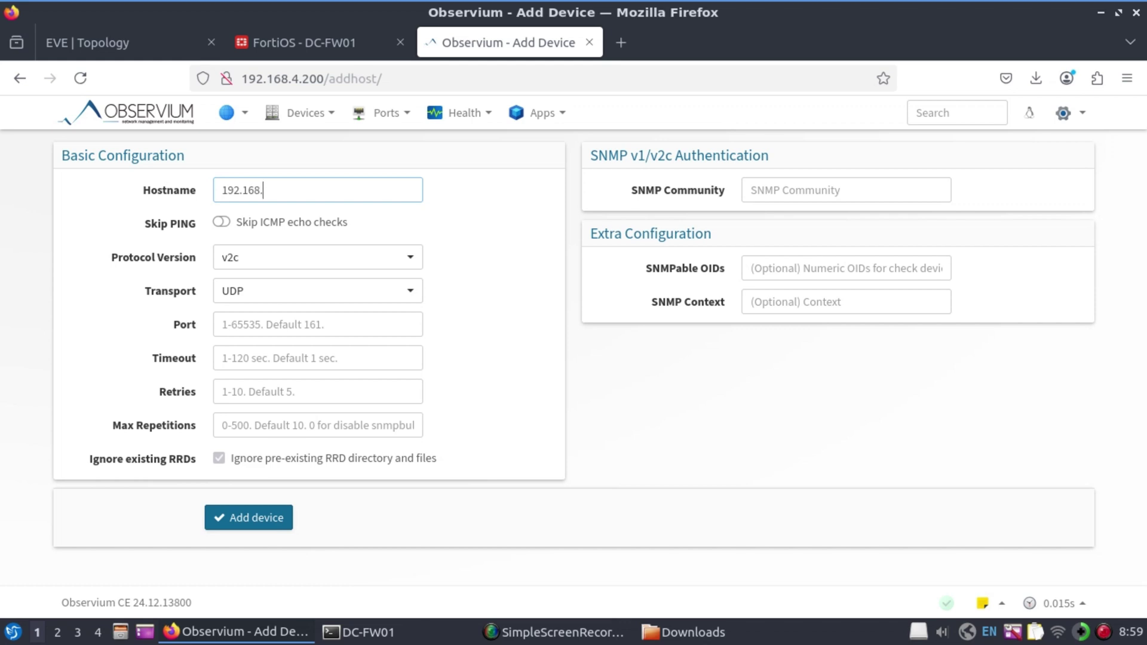
pyautogui.write('4.')
pyautogui.click(343, 45)
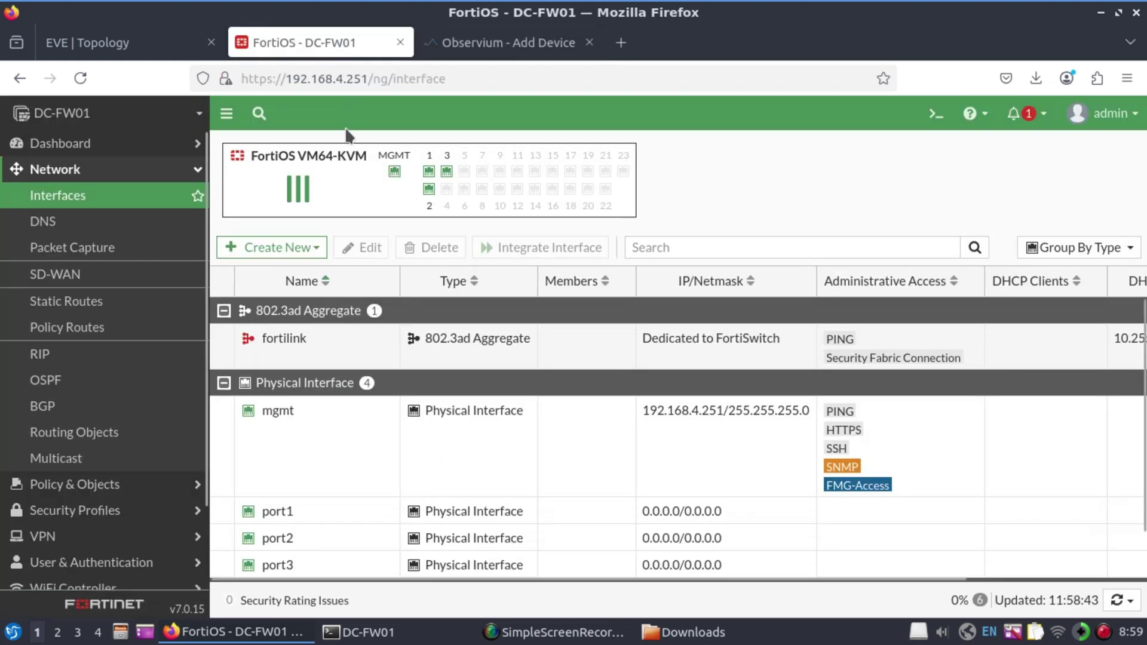
pyautogui.click(369, 78)
pyautogui.moveTo(369, 78); pyautogui.dragTo(288, 78)
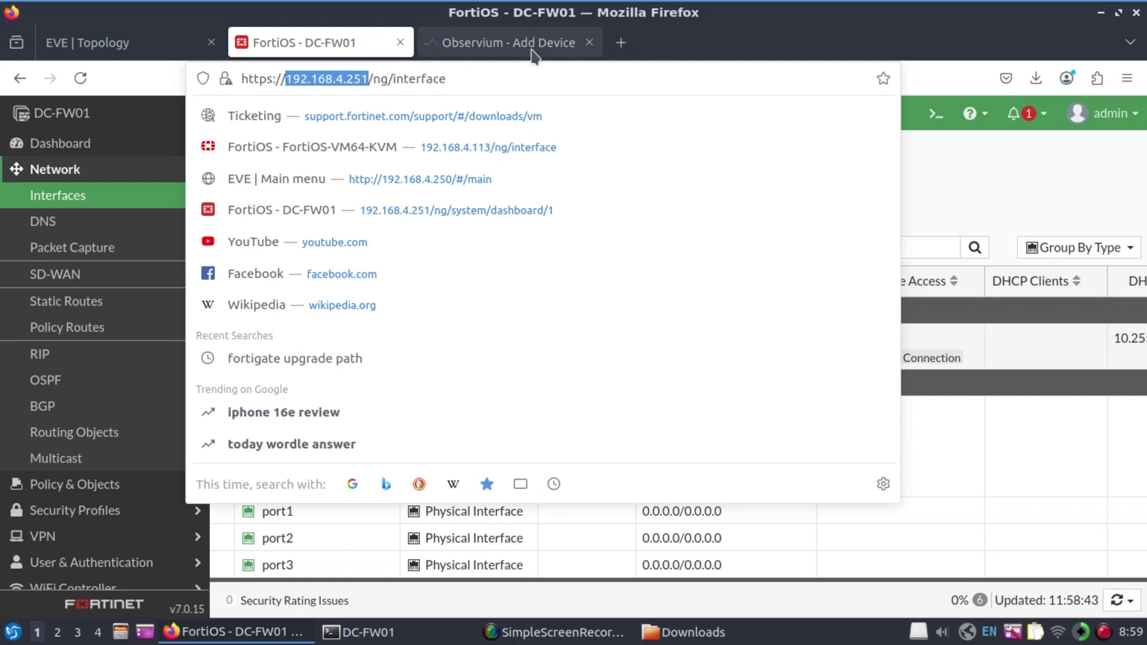
pyautogui.click(508, 42)
pyautogui.write('251')
# Choose SNMP v3 with authPriv level, auth username srmon and the auth password
pyautogui.click(323, 257)
pyautogui.click(330, 332)
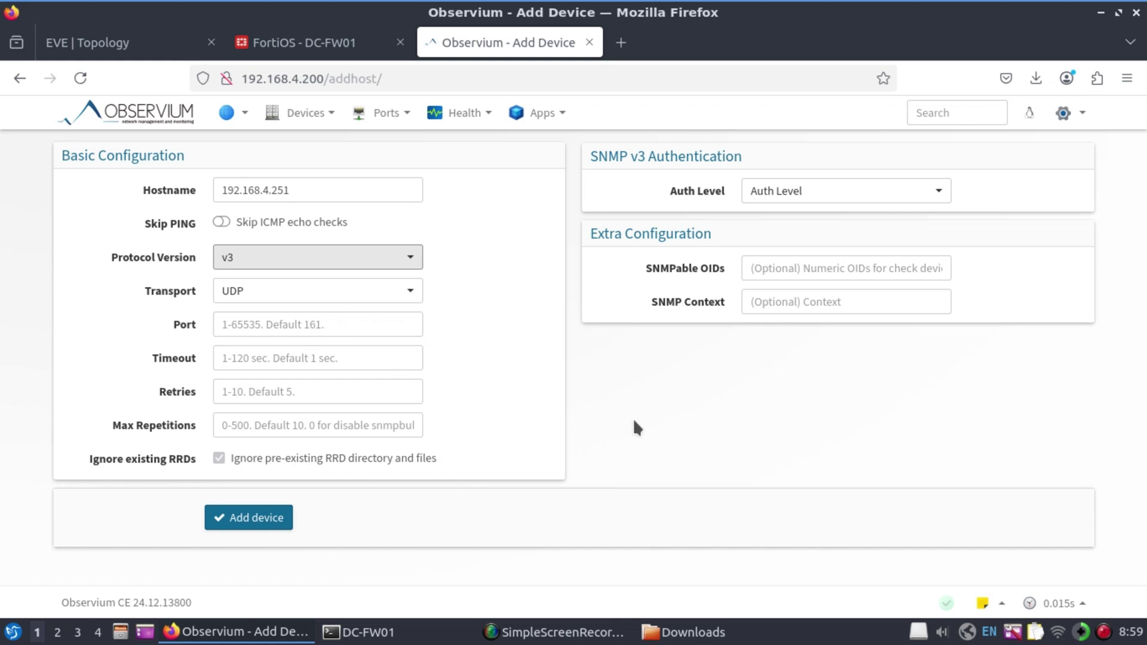
pyautogui.click(938, 191)
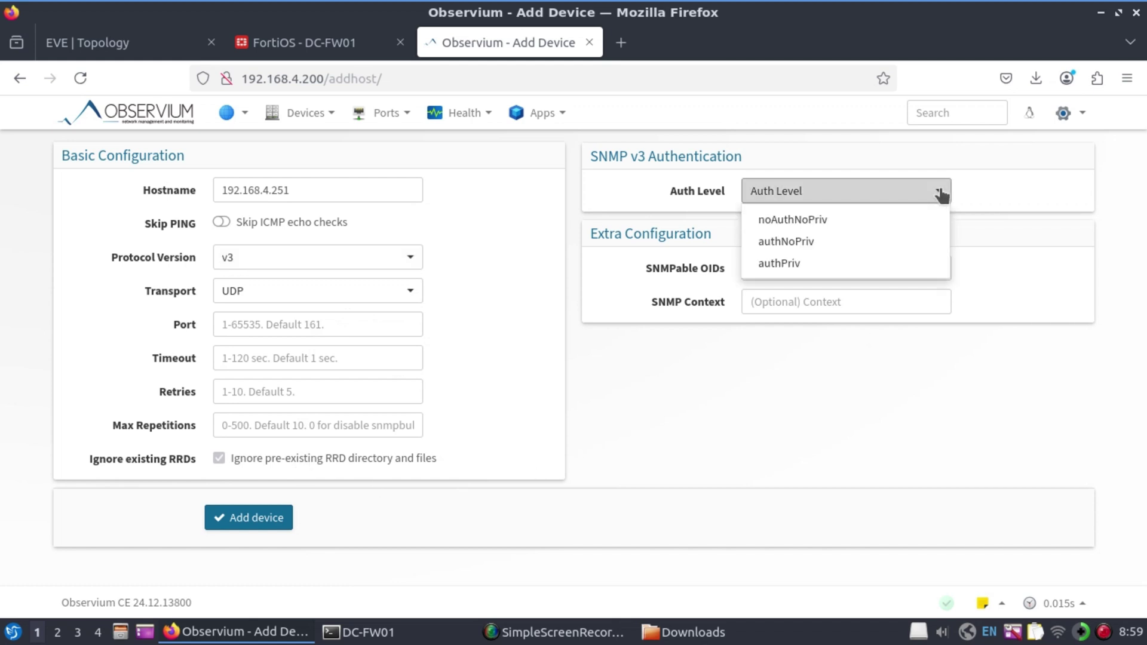
pyautogui.click(786, 264)
pyautogui.click(847, 225)
pyautogui.write('srmon')
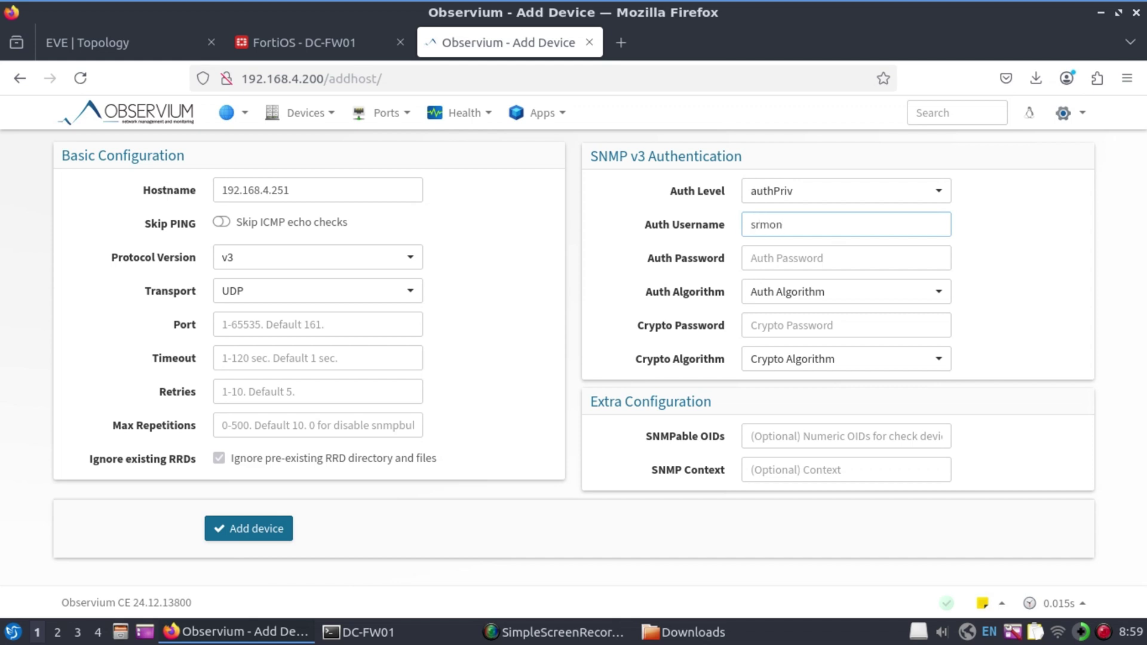
pyautogui.click(884, 258)
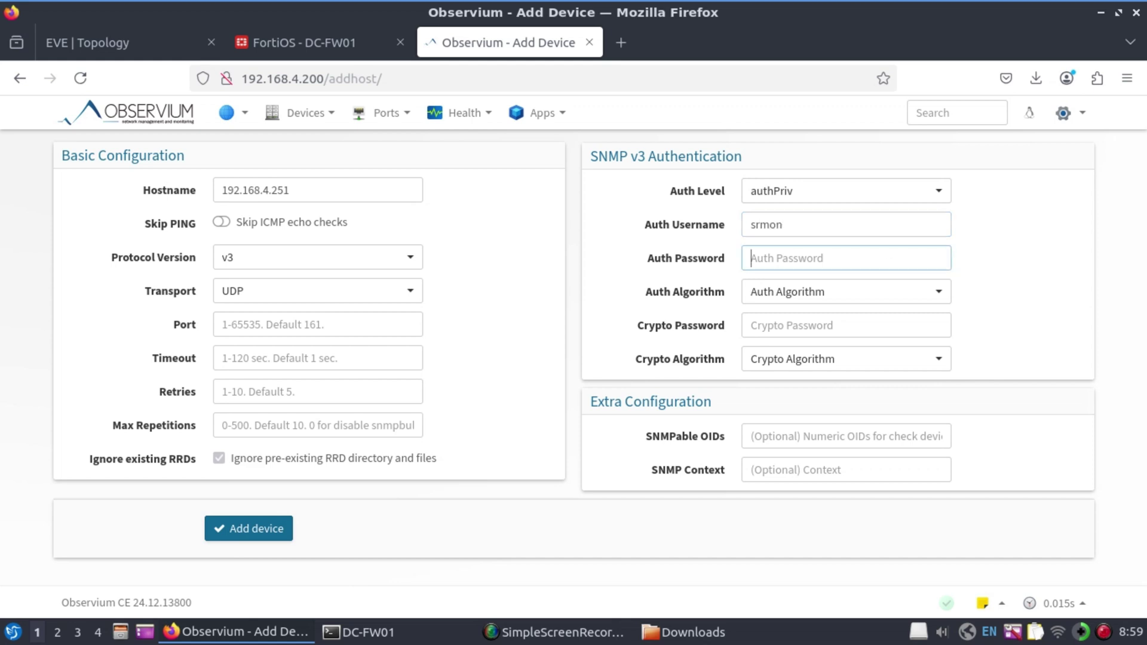
pyautogui.write('fortinet')
# Pick SHA-256 auth and AES-256 crypto with its password, add the device, and open its overview
pyautogui.click(896, 296)
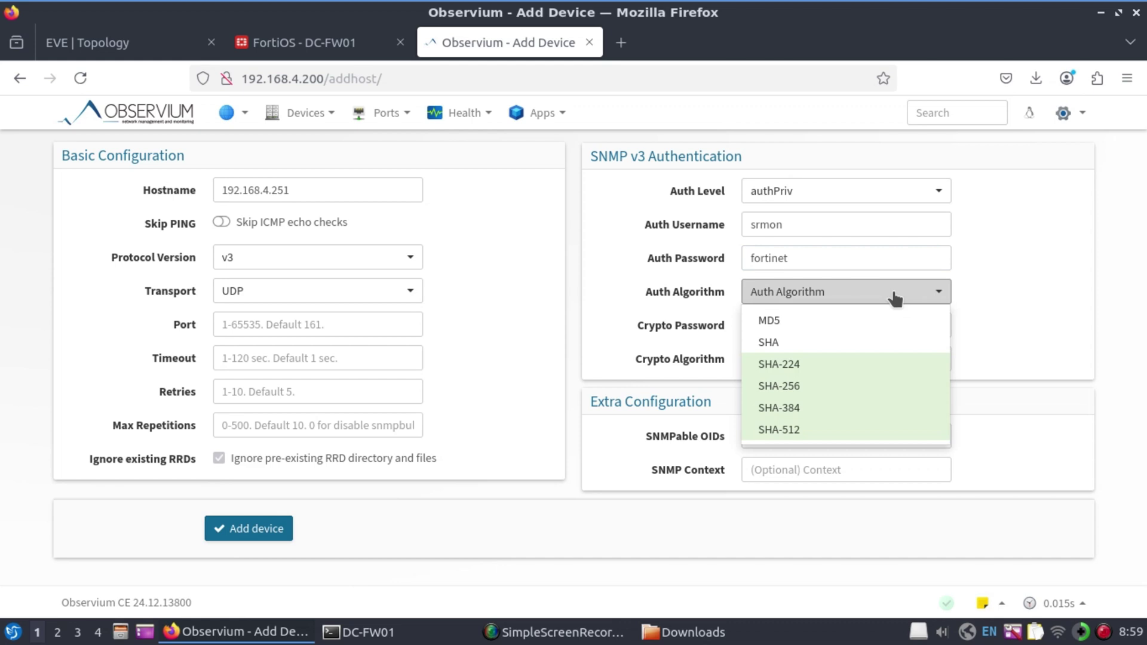
pyautogui.click(839, 395)
pyautogui.click(850, 327)
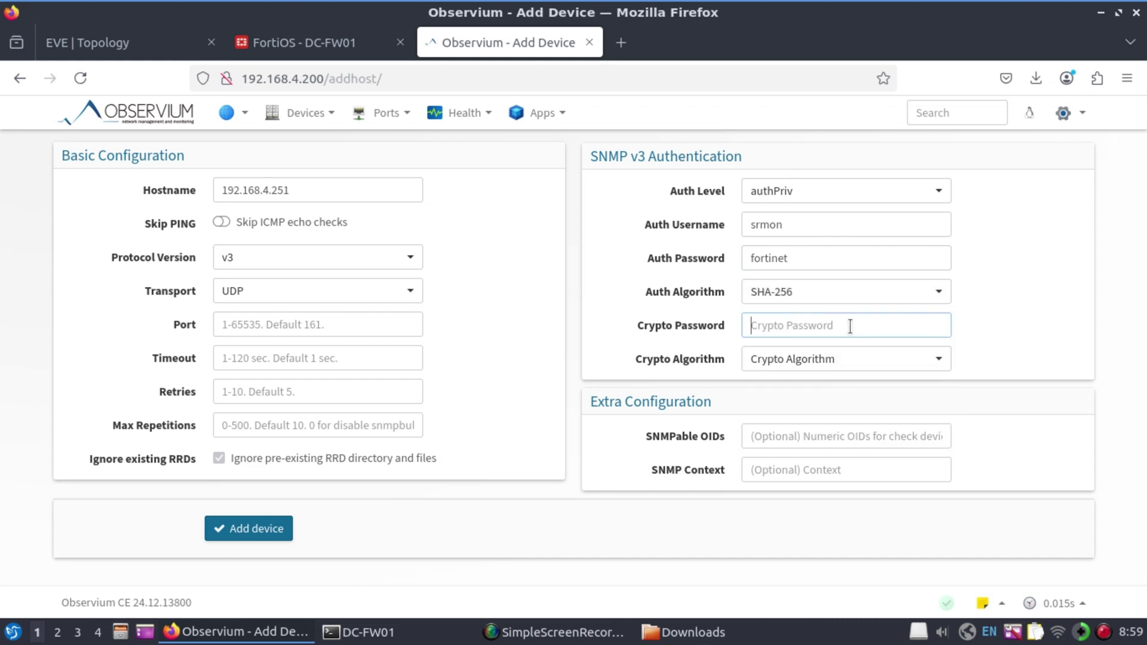
pyautogui.write('fortinet')
pyautogui.click(935, 361)
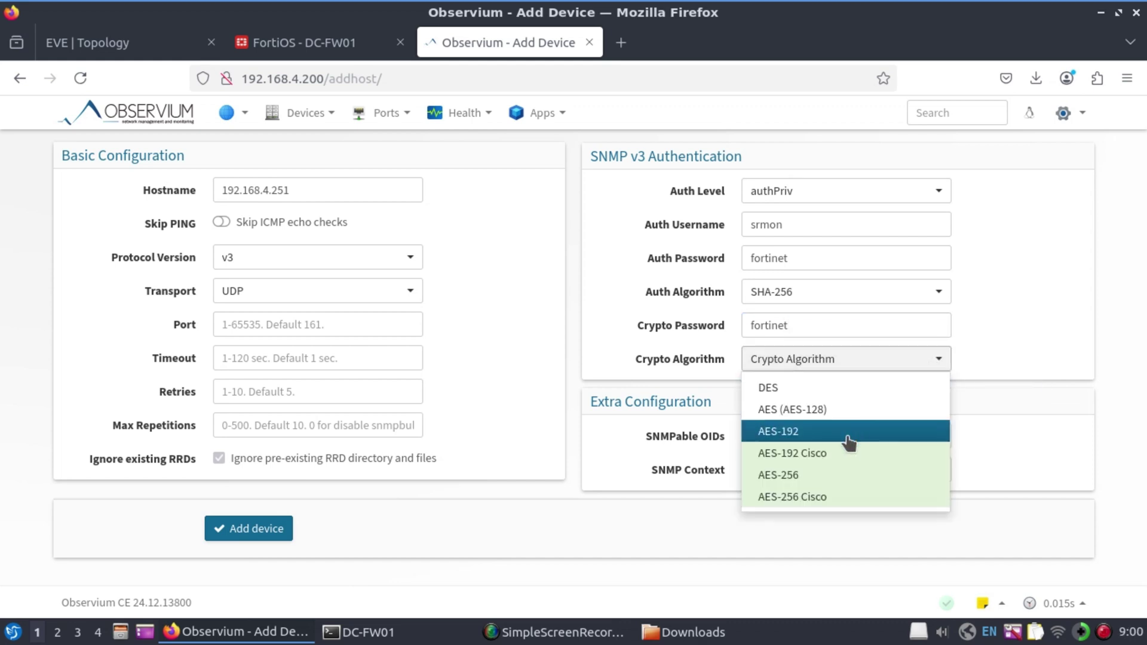
pyautogui.click(840, 475)
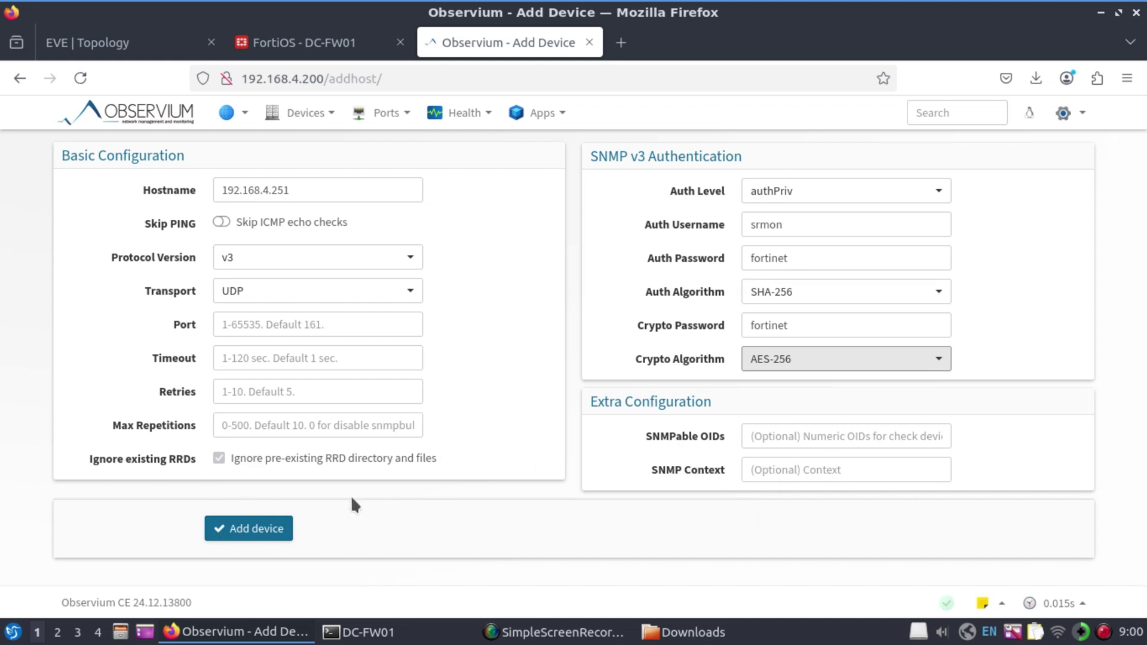
pyautogui.click(246, 531)
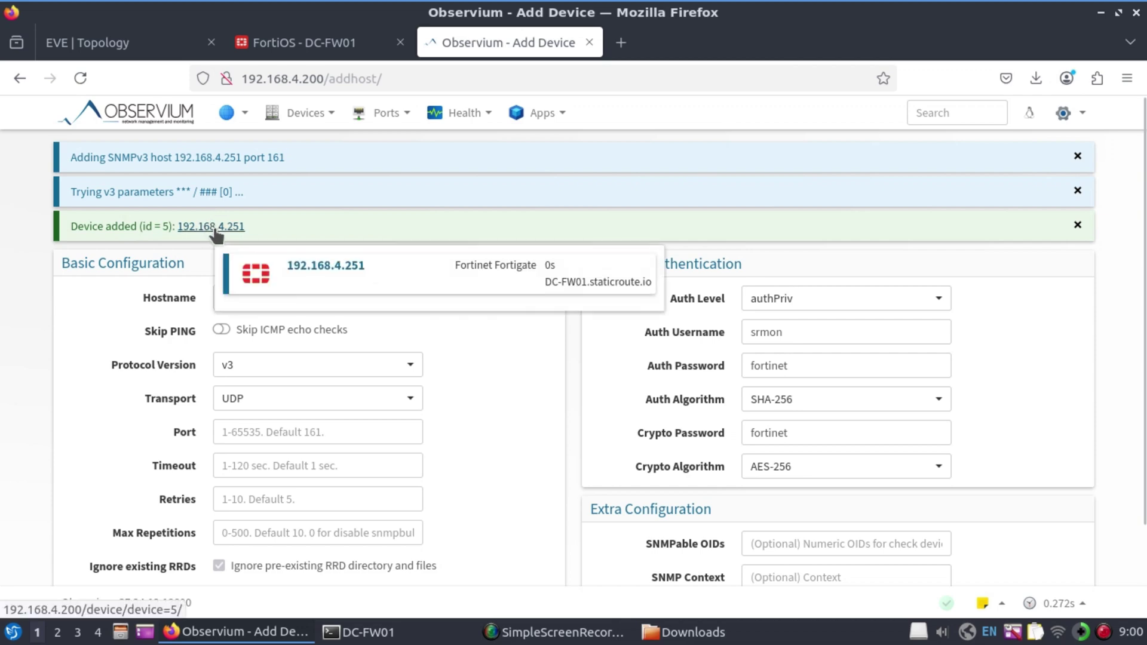
pyautogui.click(214, 229)
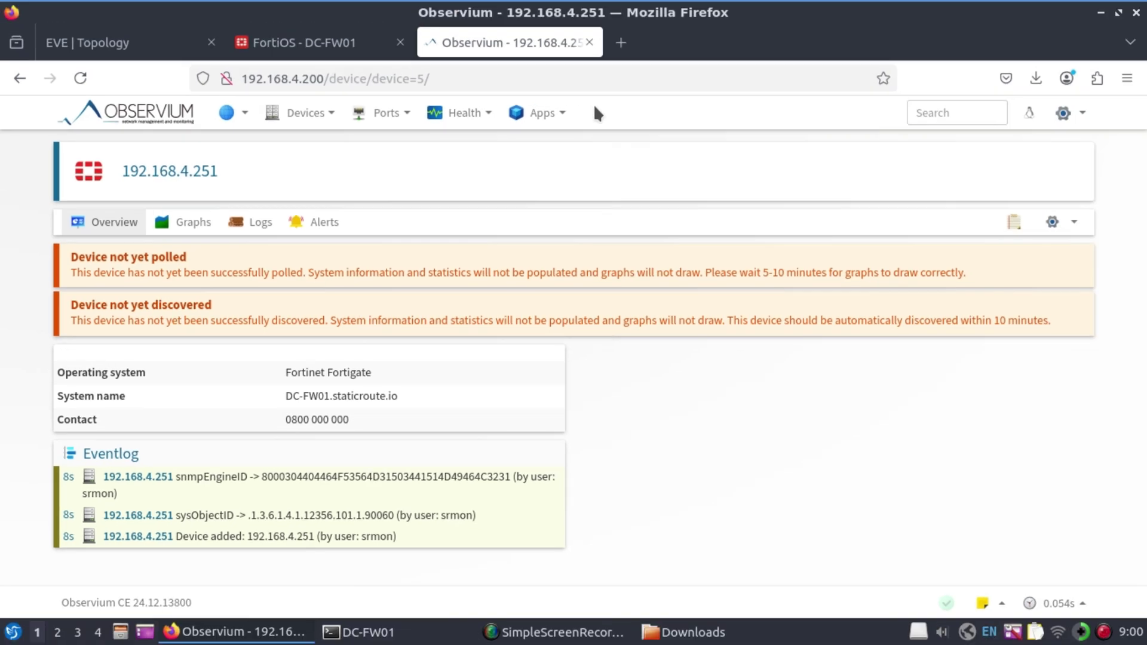
# In Log Settings, enable sending logs to the syslog server at 192.168.4.200
pyautogui.hotkey('ctrl', 'pageup')
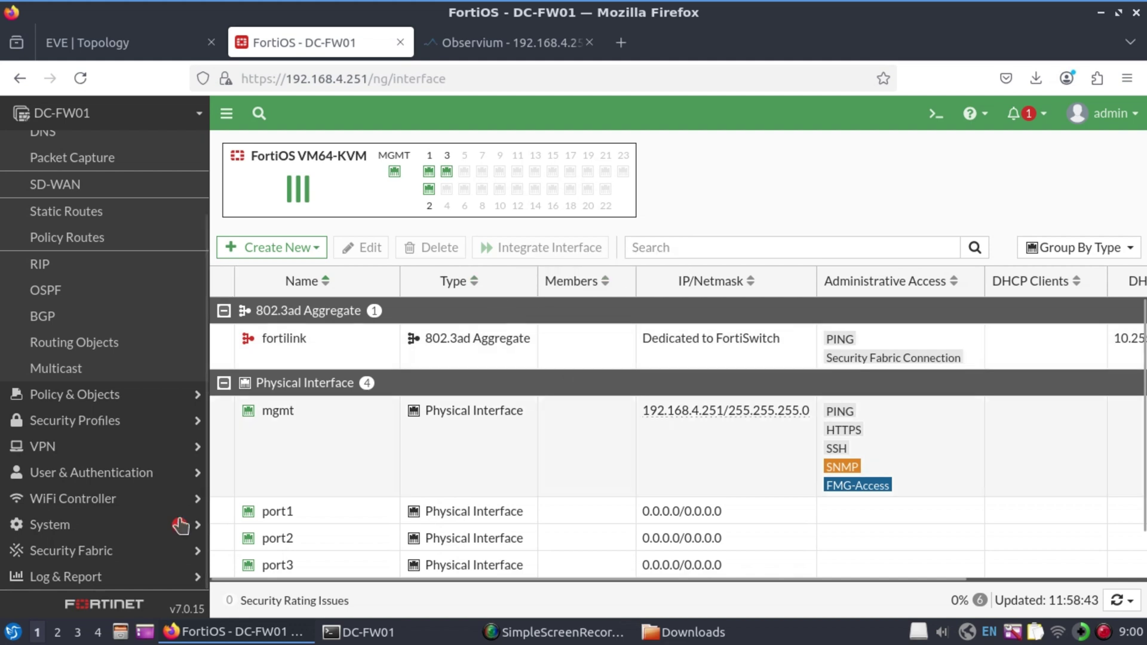
pyautogui.click(65, 581)
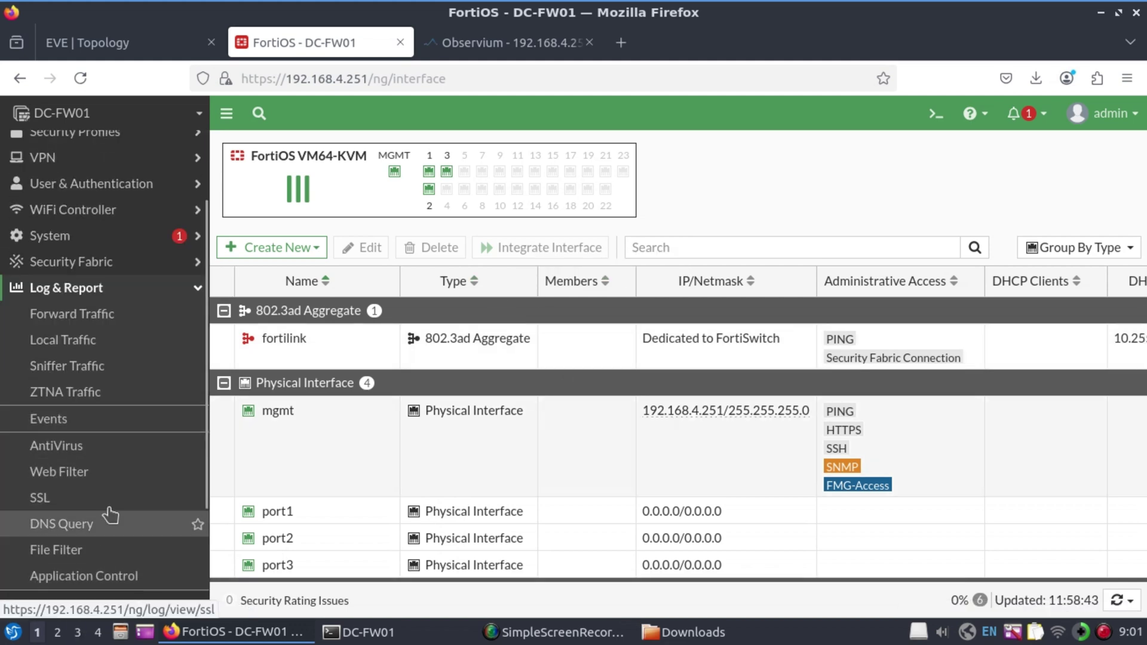
pyautogui.scroll(-2, 192, 520)
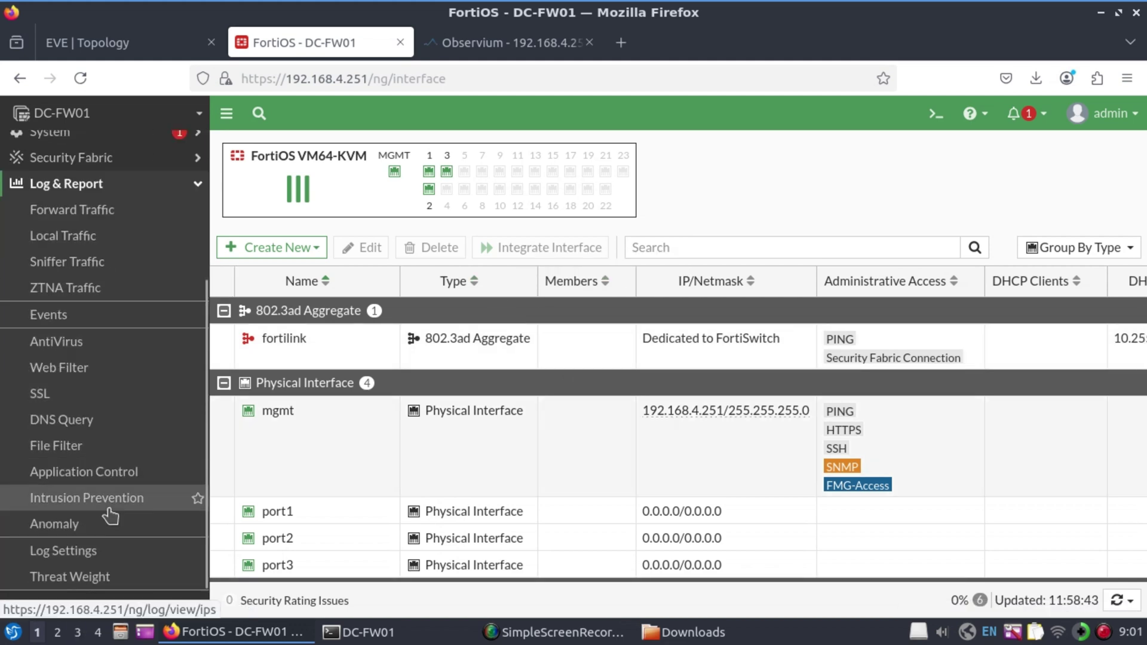
pyautogui.click(84, 557)
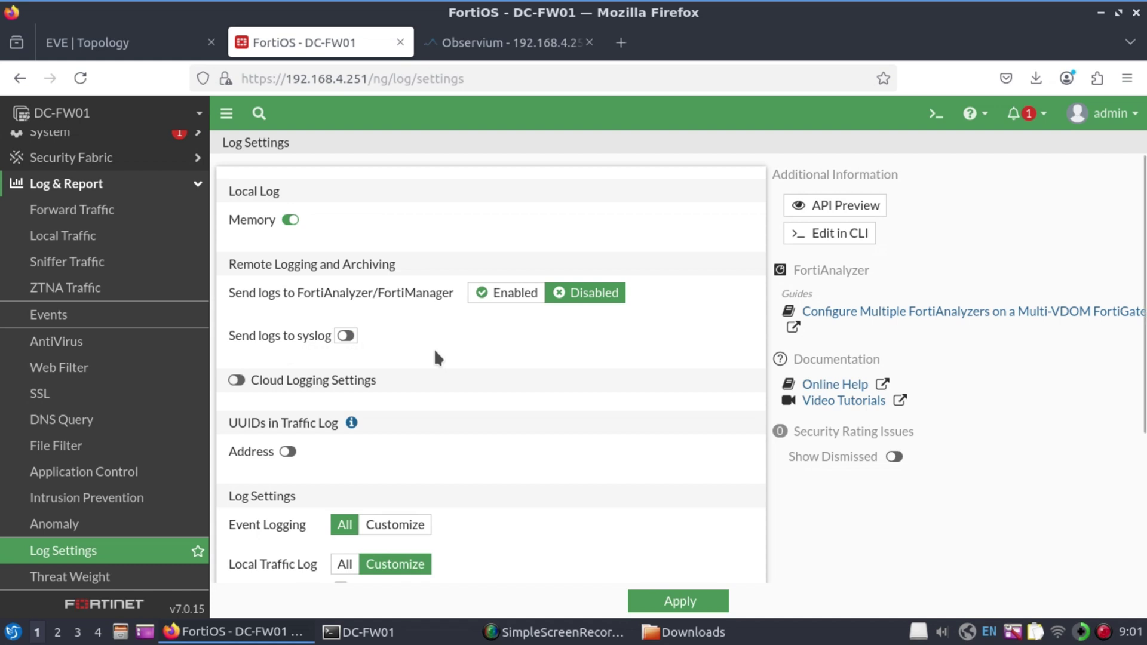
pyautogui.click(346, 337)
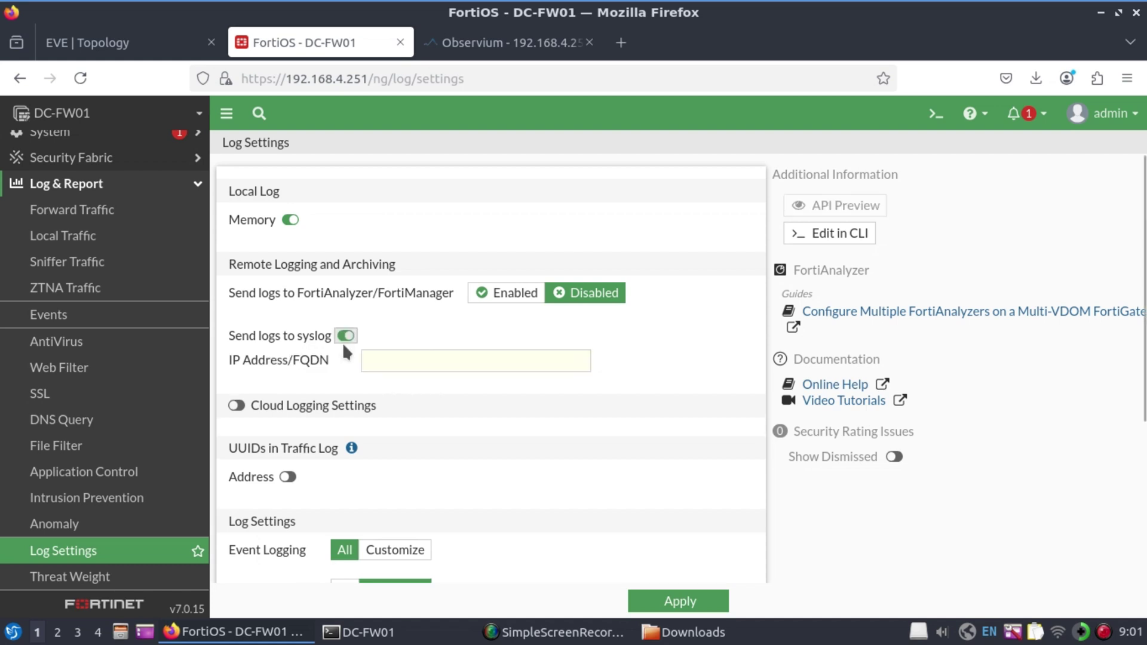
pyautogui.click(408, 361)
pyautogui.write('192.168.4.200')
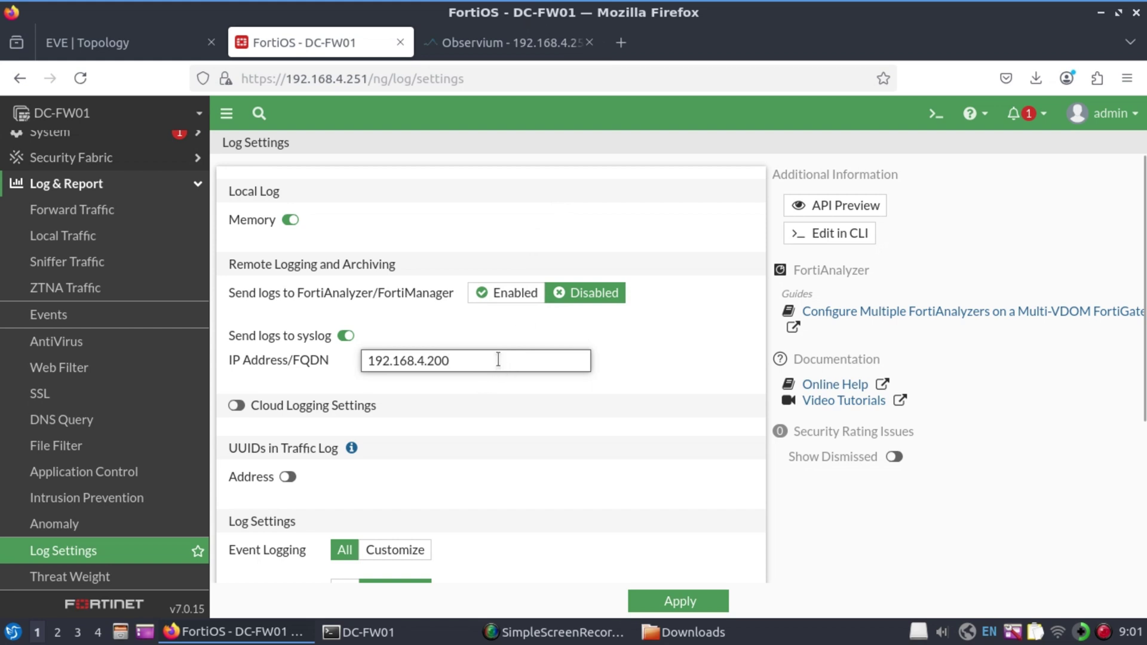
# Turn on UUID address logging and set Local Traffic Log to All
pyautogui.scroll(-3, 498, 360)
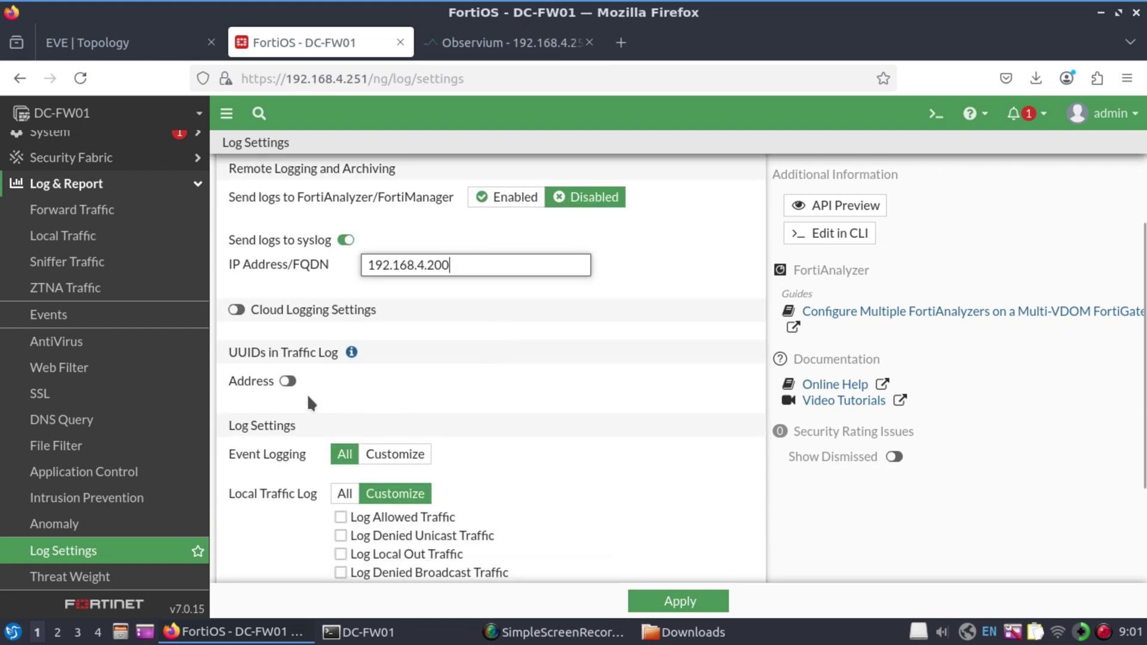
pyautogui.scroll(-3, 308, 393)
pyautogui.click(287, 285)
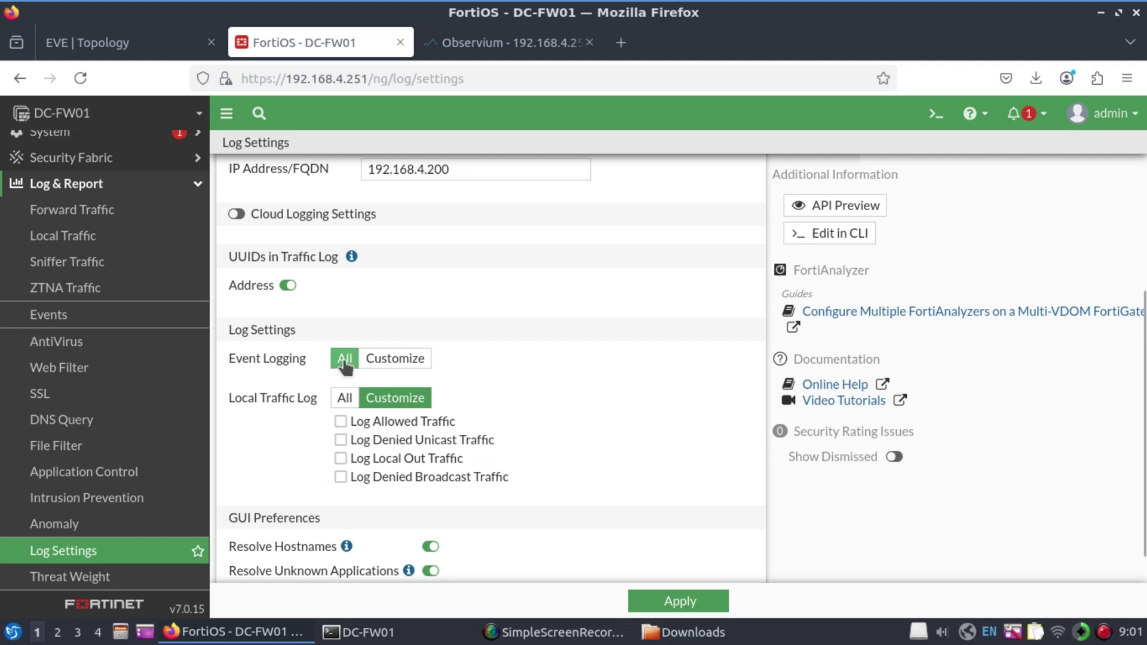
pyautogui.scroll(-1, 576, 385)
pyautogui.click(358, 375)
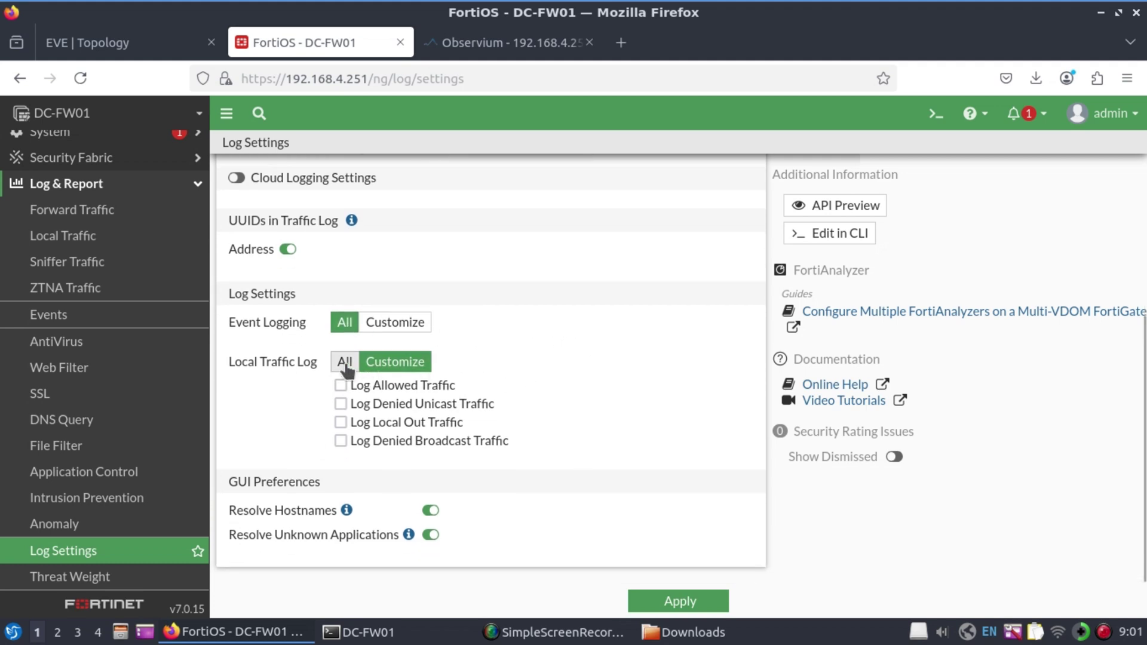
pyautogui.hotkey('alt', 'Tab')
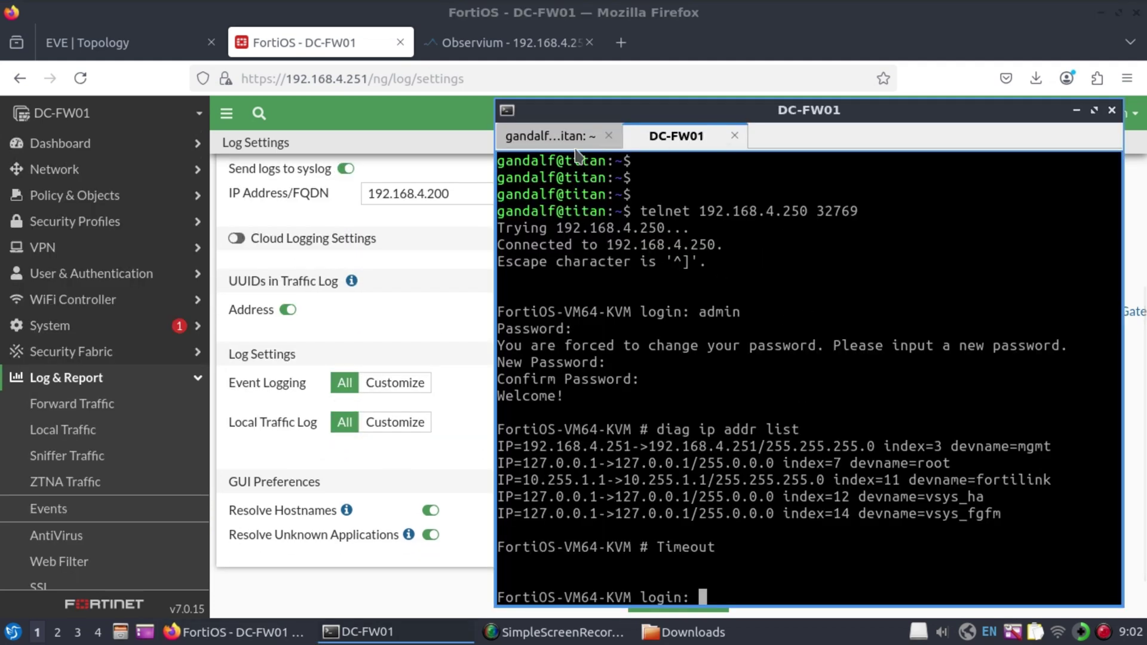
# In a new terminal tab, SSH to 192.168.4.200 as srmon and list /var/log
pyautogui.hotkey('ctrl', 'shift', 't')
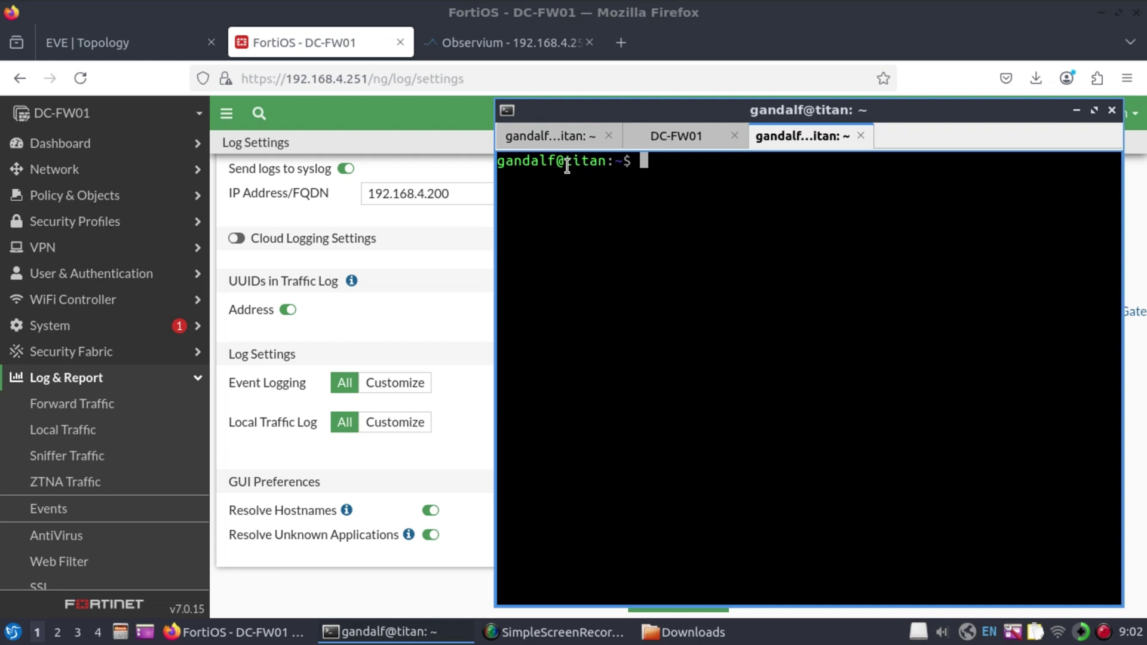
pyautogui.write('ssh -l srmon 192.168.4.200')
pyautogui.press('Return')
pyautogui.press('Return')
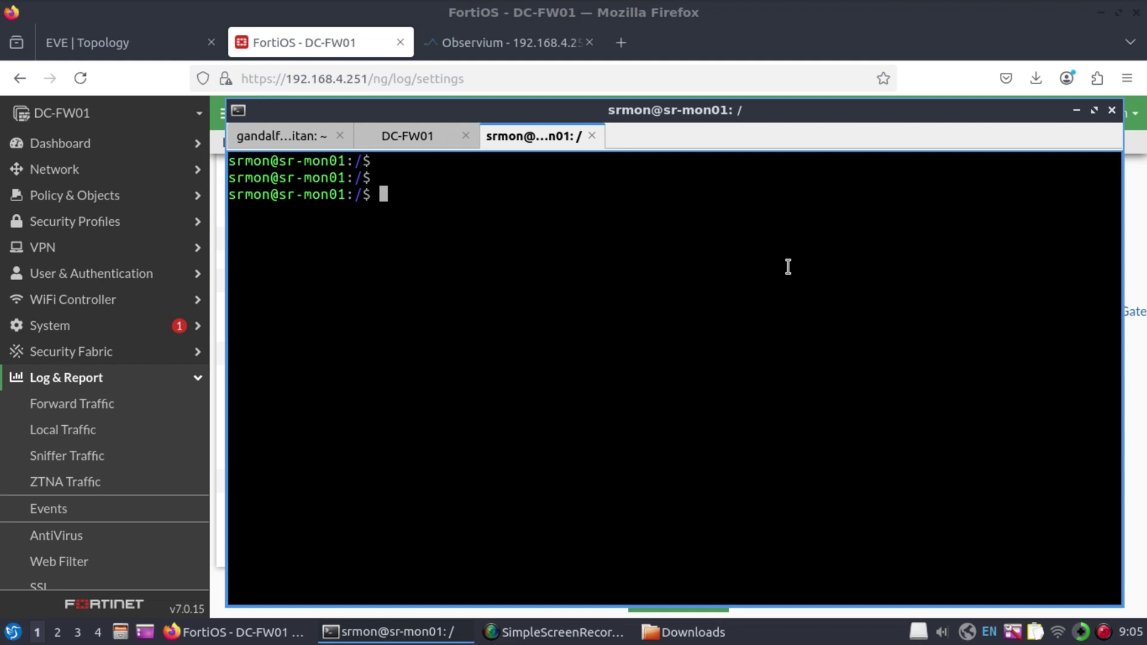
pyautogui.write('cd /var/log')
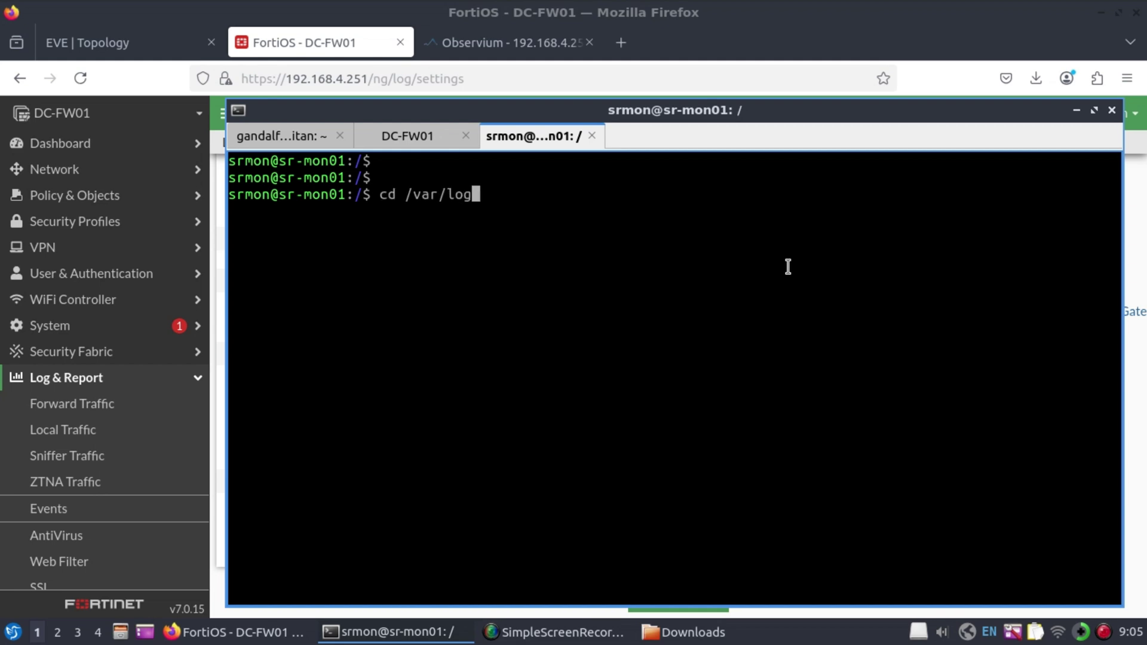
pyautogui.press('Tab')
pyautogui.press('Return')
pyautogui.write('ls')
pyautogui.press('Return')
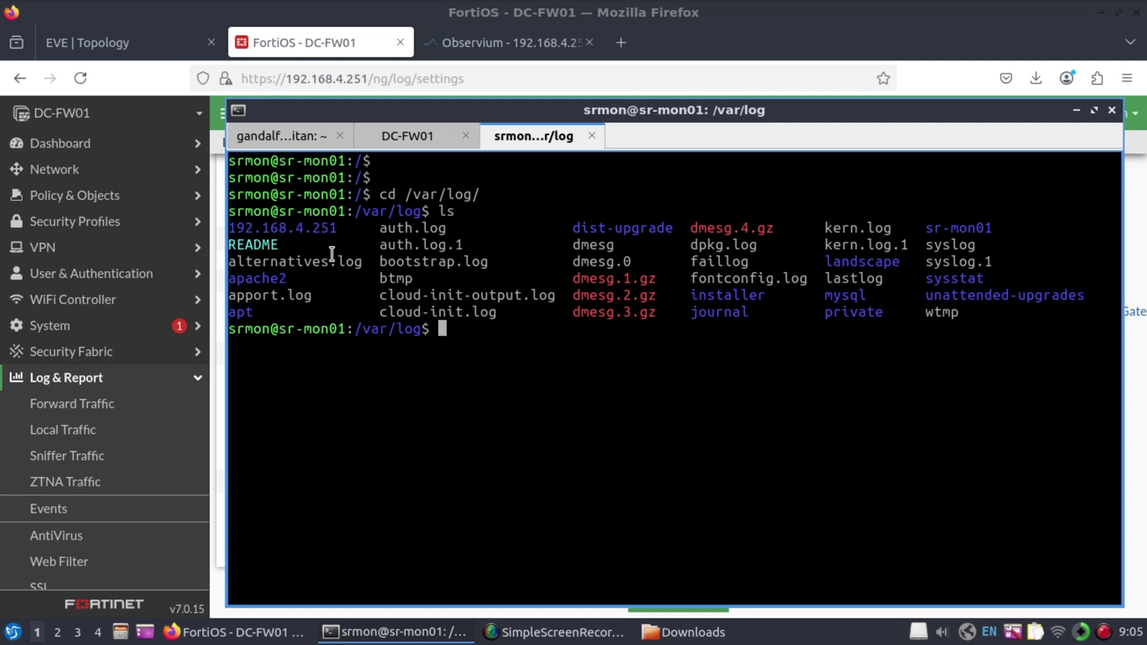
# Attempt entering the 192.168.4.251 log folder, then become root with sudo su
pyautogui.write('cd 192')
pyautogui.press('Tab')
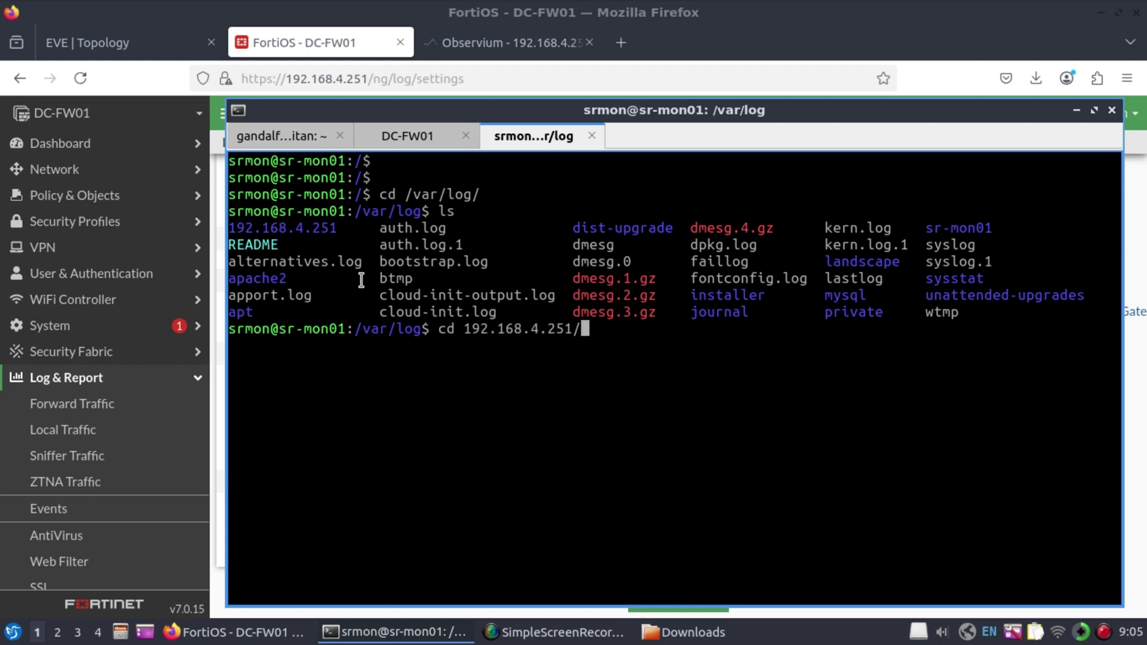
pyautogui.press('Return')
pyautogui.press('Return')
pyautogui.write('sudo su')
pyautogui.press('Return')
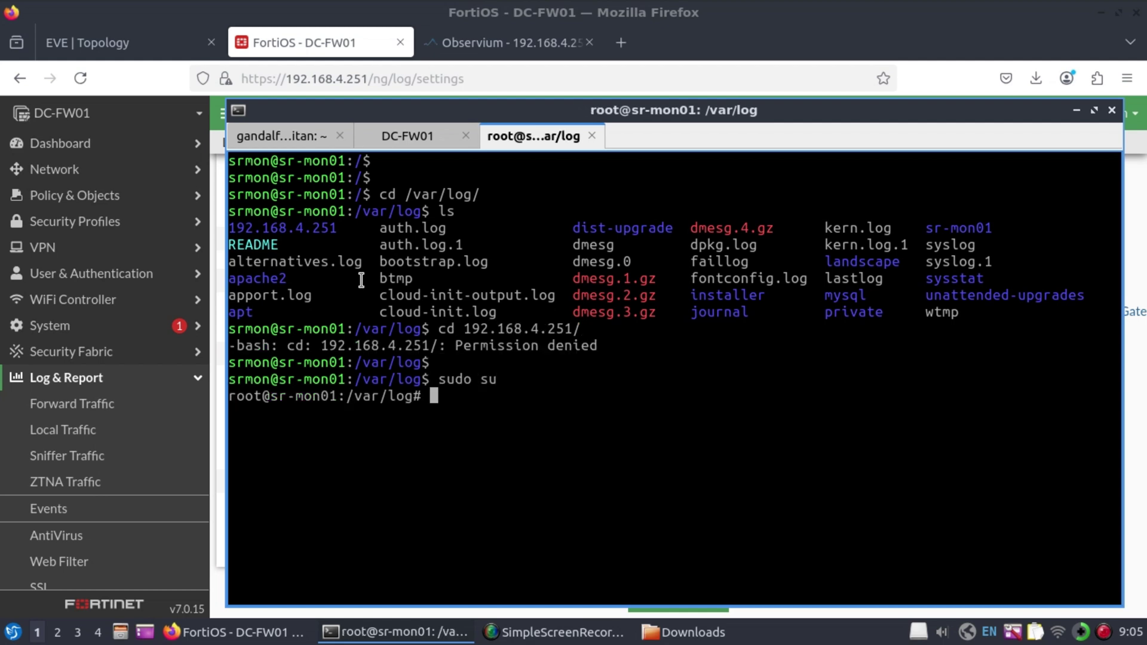
pyautogui.hotkey('ctrl', 'l')
# Enter the 192.168.4.251 folder and follow date=2025-02-22.log live with tail -f
pyautogui.press('Return')
pyautogui.press('Return')
pyautogui.write('cd 192')
pyautogui.press('Tab')
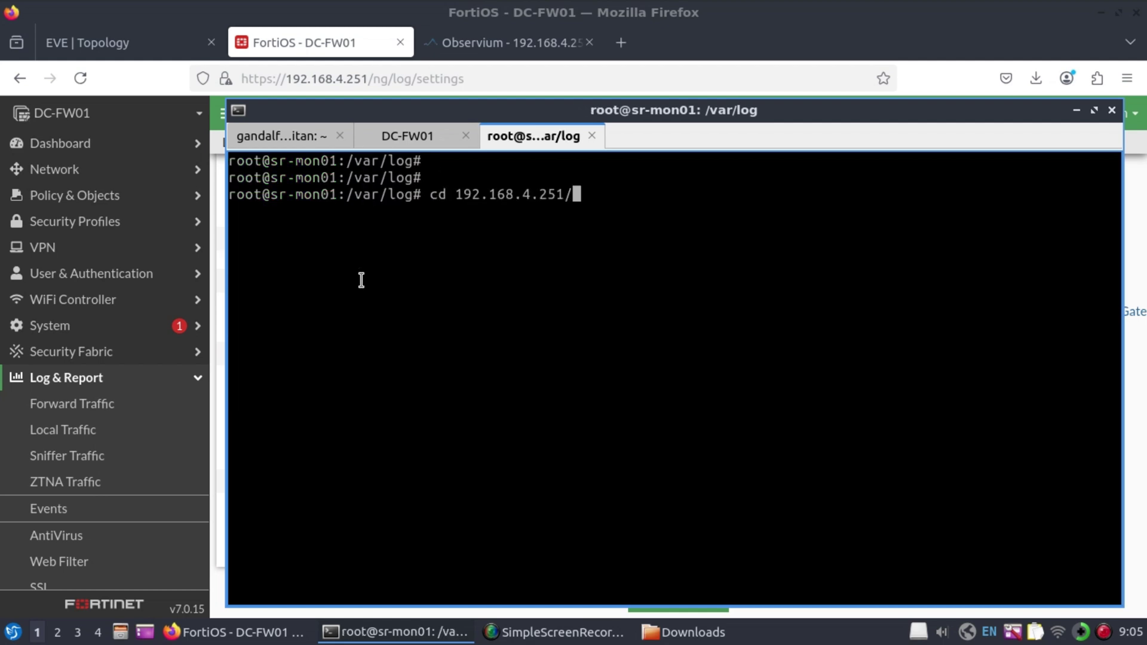
pyautogui.press('Return')
pyautogui.write('ls')
pyautogui.press('Return')
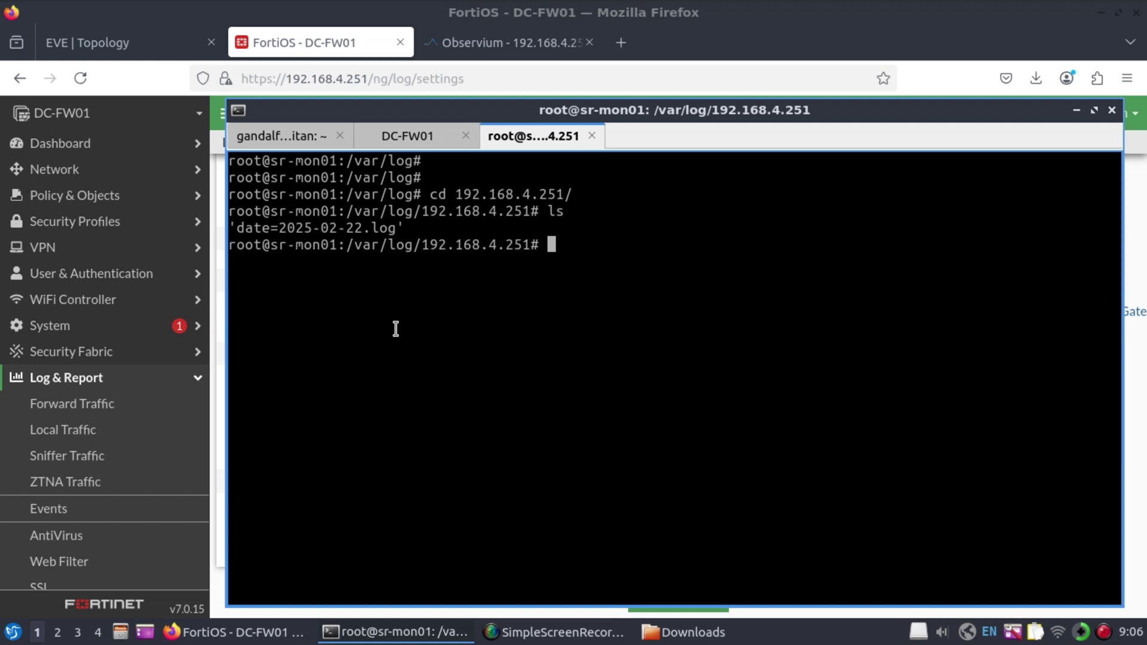
pyautogui.write('tail -f d')
pyautogui.press('Tab')
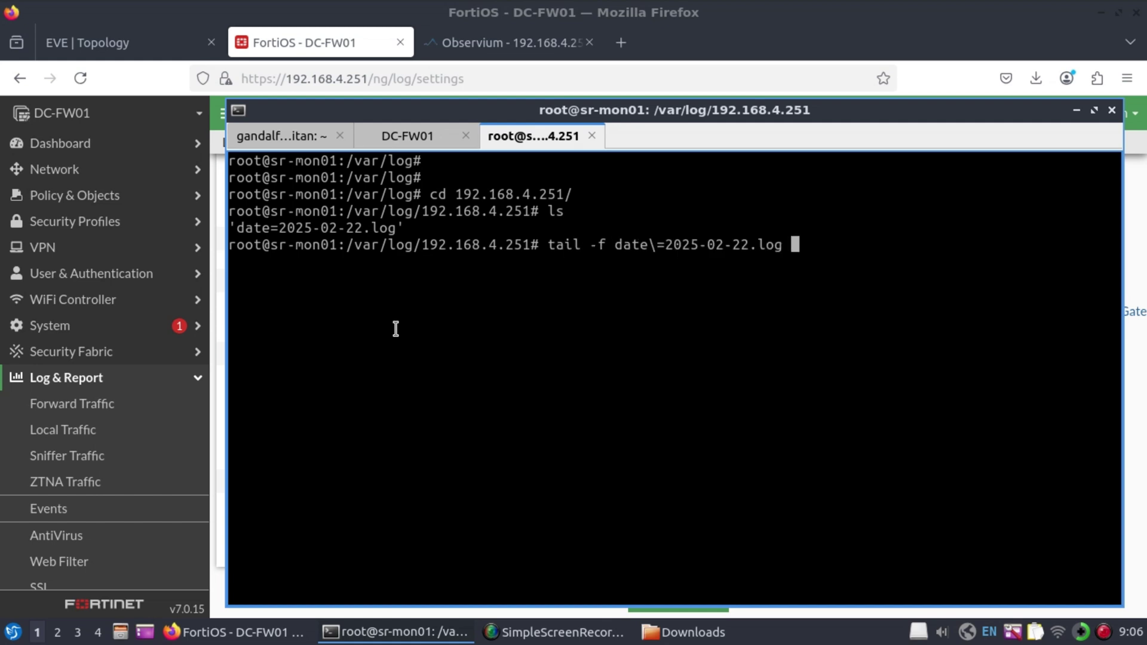
pyautogui.press('Return')
# Maximize the terminal to watch the streaming FortiGate log entries, then leave the stream
pyautogui.doubleClick(624, 111)
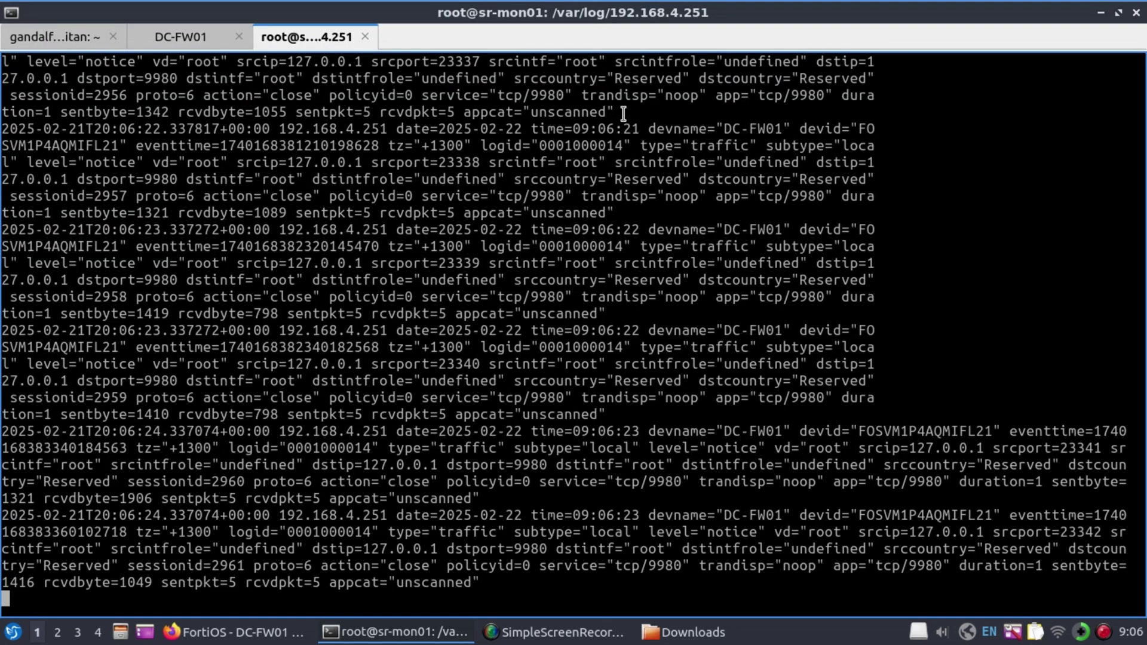
pyautogui.press('Left')
pyautogui.press('Return')
pyautogui.press('Return')
pyautogui.press('Return')
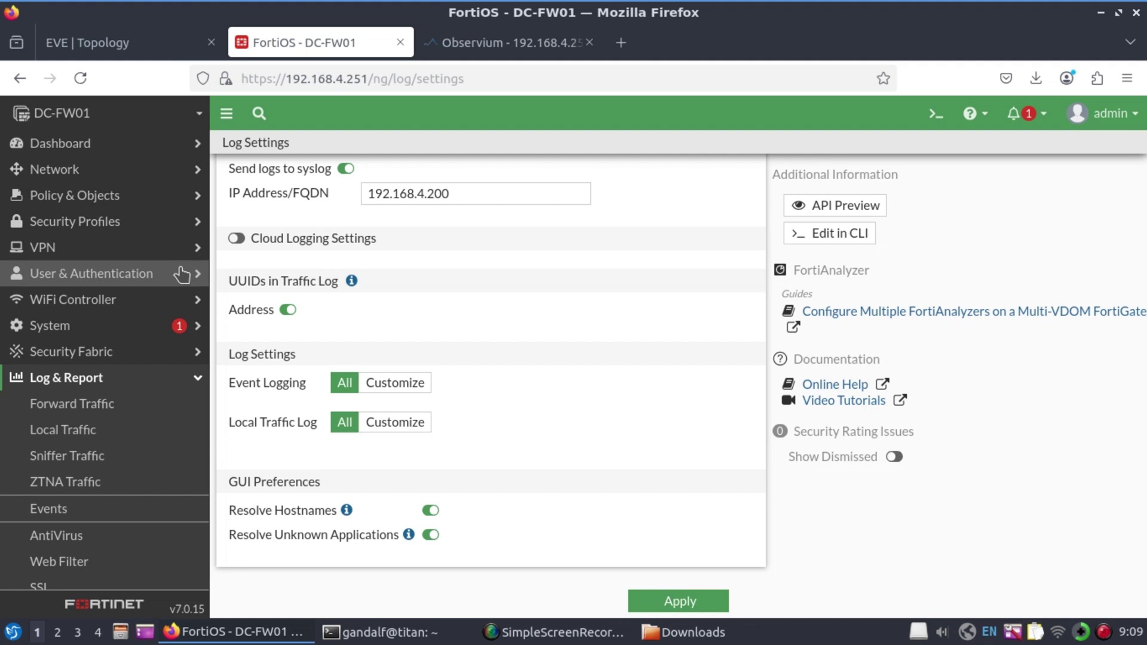
# Start a new administrator account from System > Administrators
pyautogui.click(84, 379)
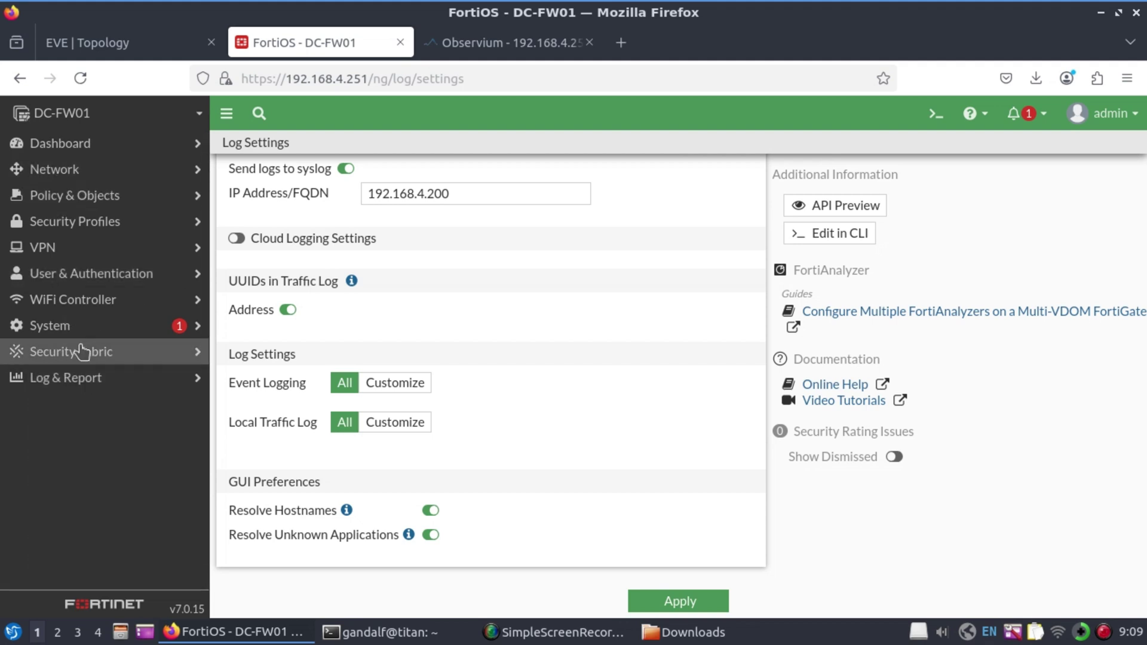
pyautogui.click(69, 328)
pyautogui.click(67, 353)
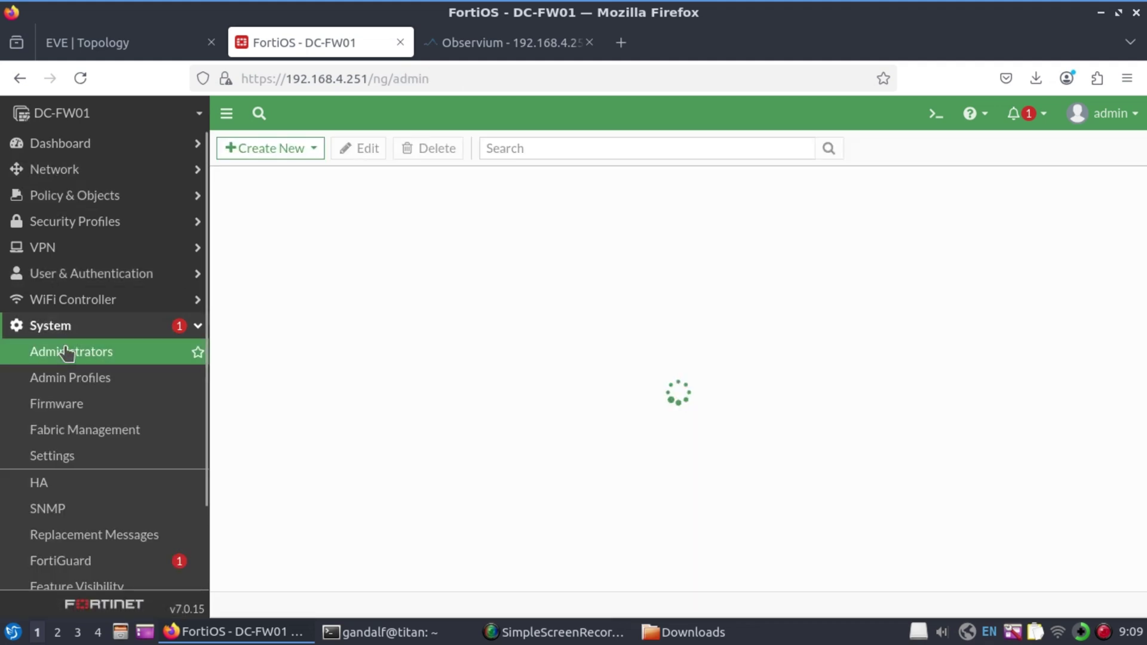
pyautogui.click(320, 151)
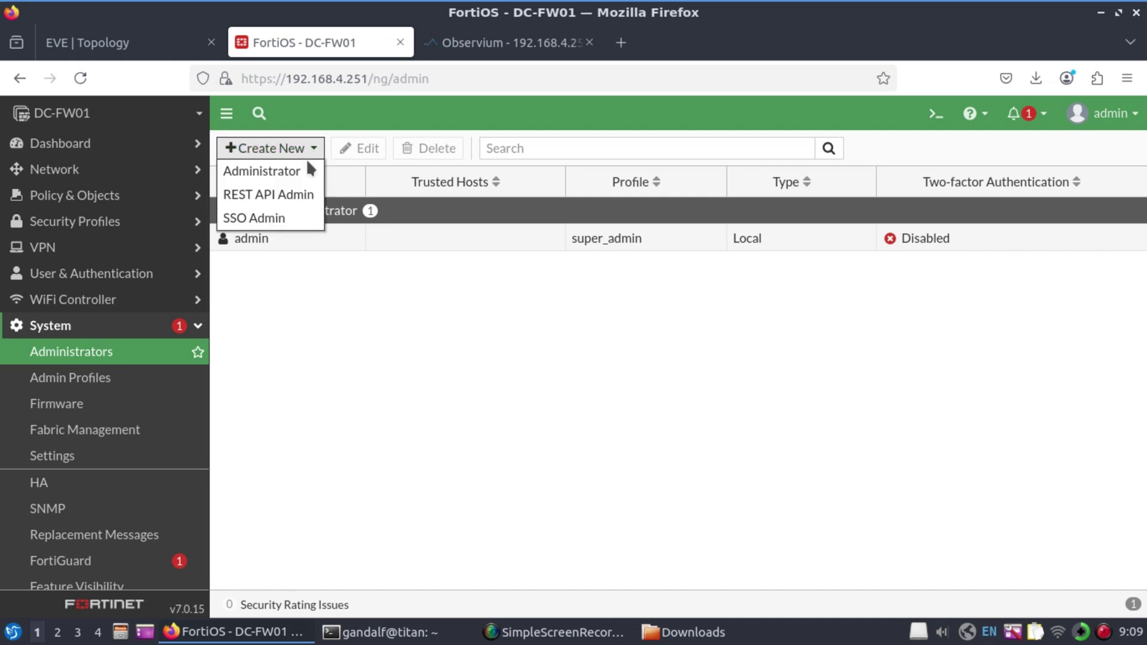
pyautogui.click(277, 174)
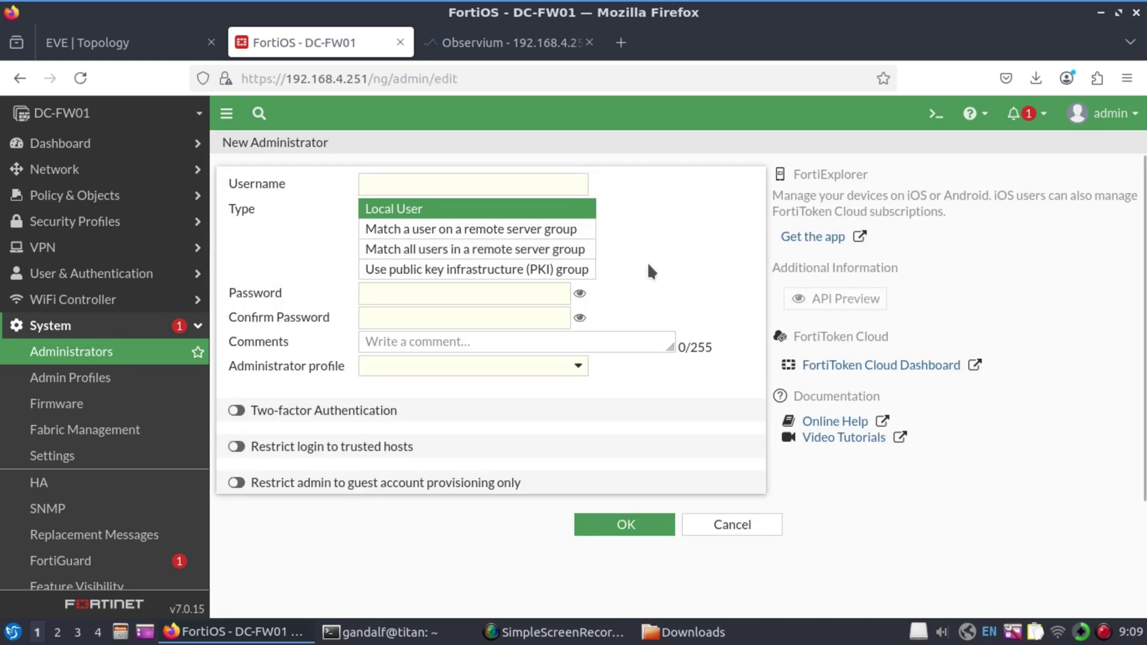
# Name the administrator sradmin, set and confirm its password, and assign the super_admin profile
pyautogui.click(509, 184)
pyautogui.write('sradmin')
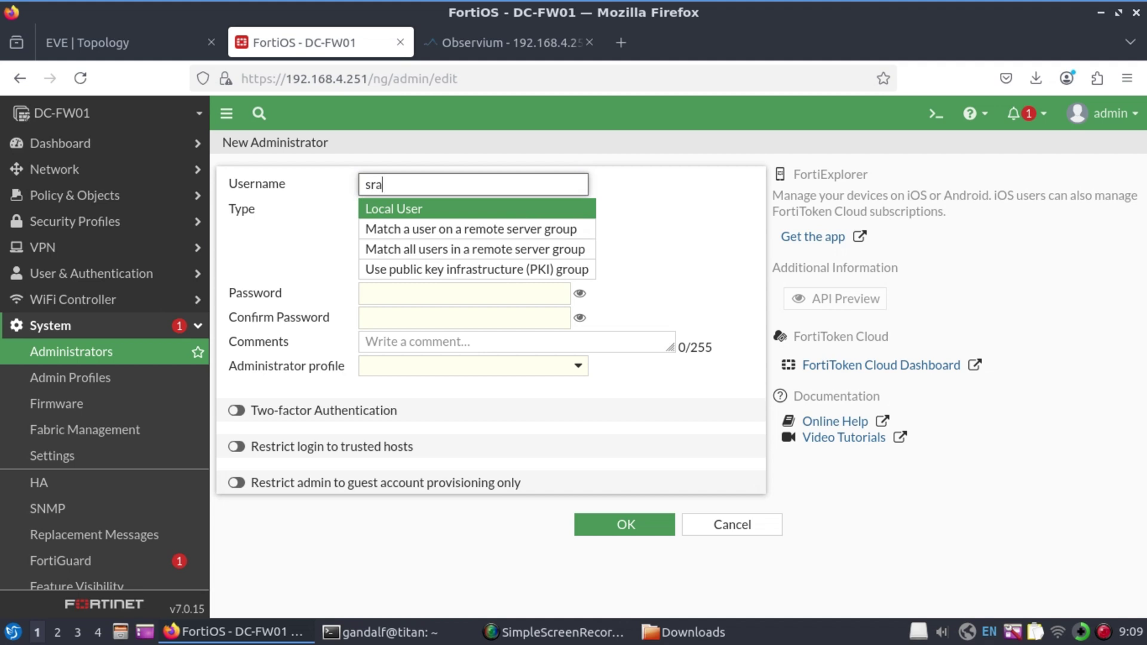
pyautogui.click(507, 296)
pyautogui.write('********')
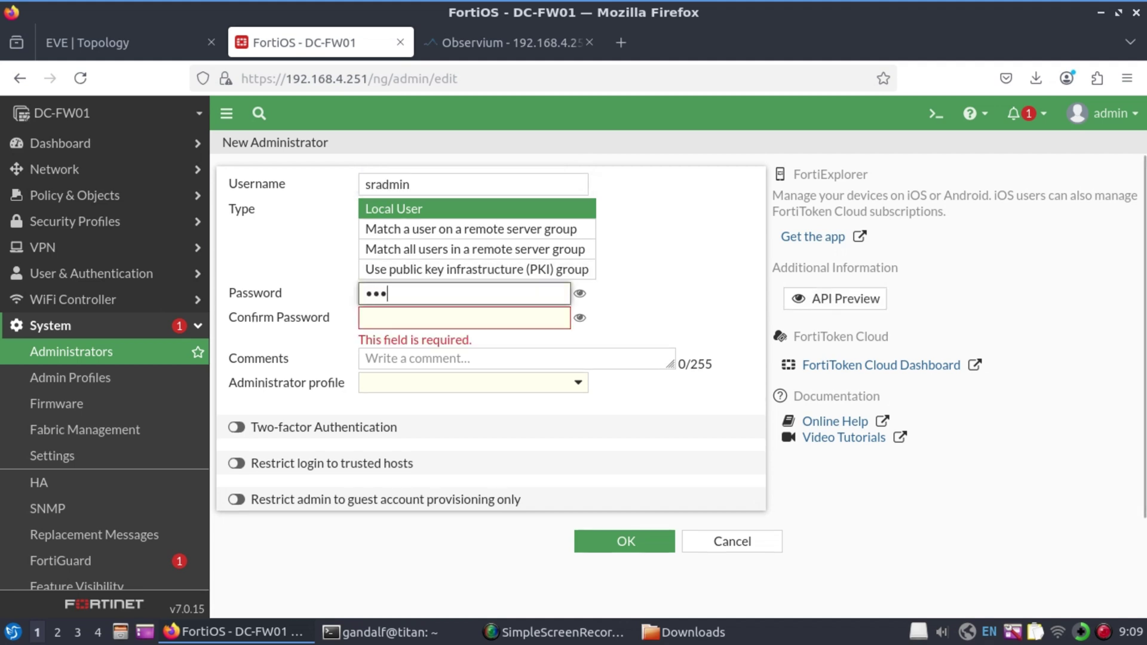
pyautogui.press('Tab')
pyautogui.write('********')
pyautogui.click(578, 367)
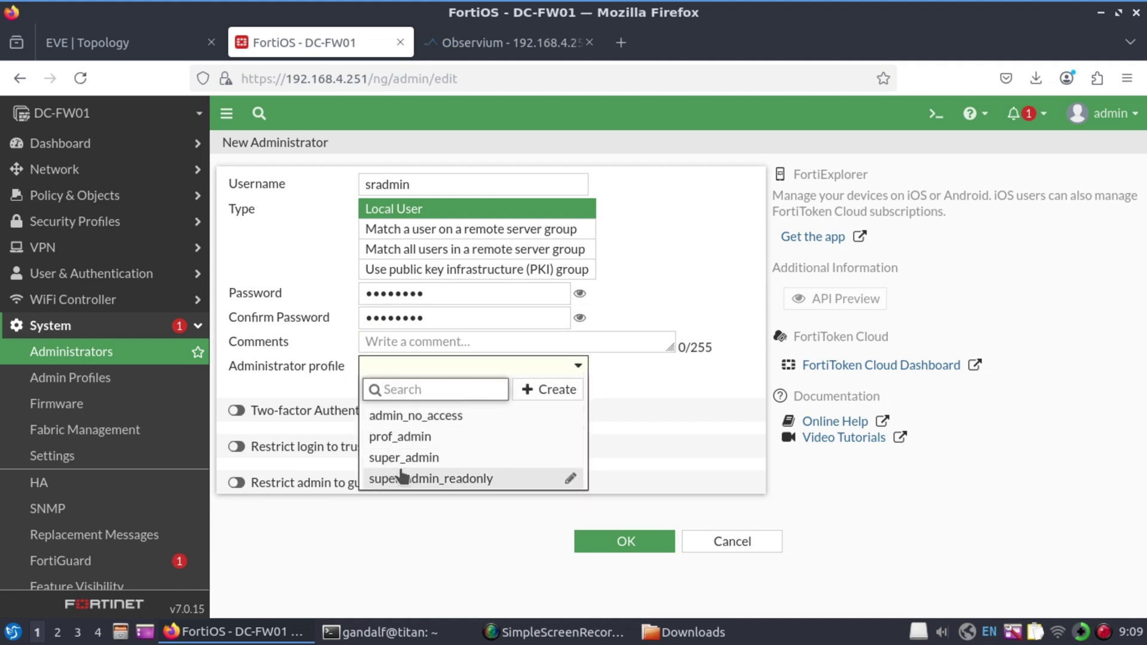
pyautogui.click(424, 459)
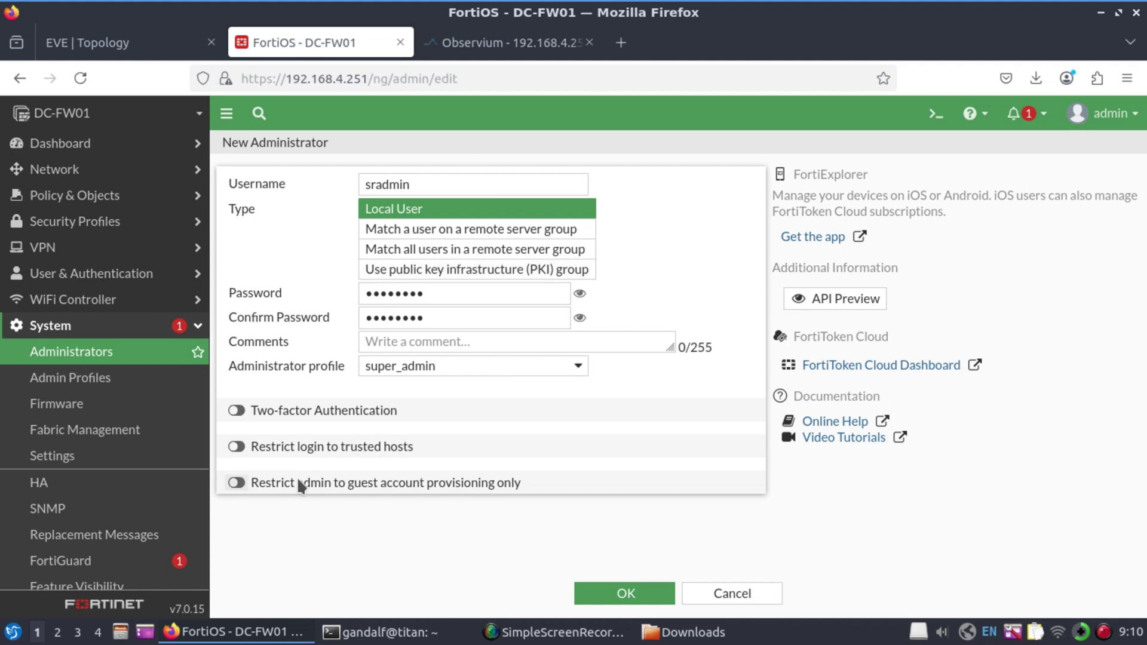
# Restrict login to trusted host 192.168.101.0/24, leave two-factor off, and save sradmin
pyautogui.click(237, 447)
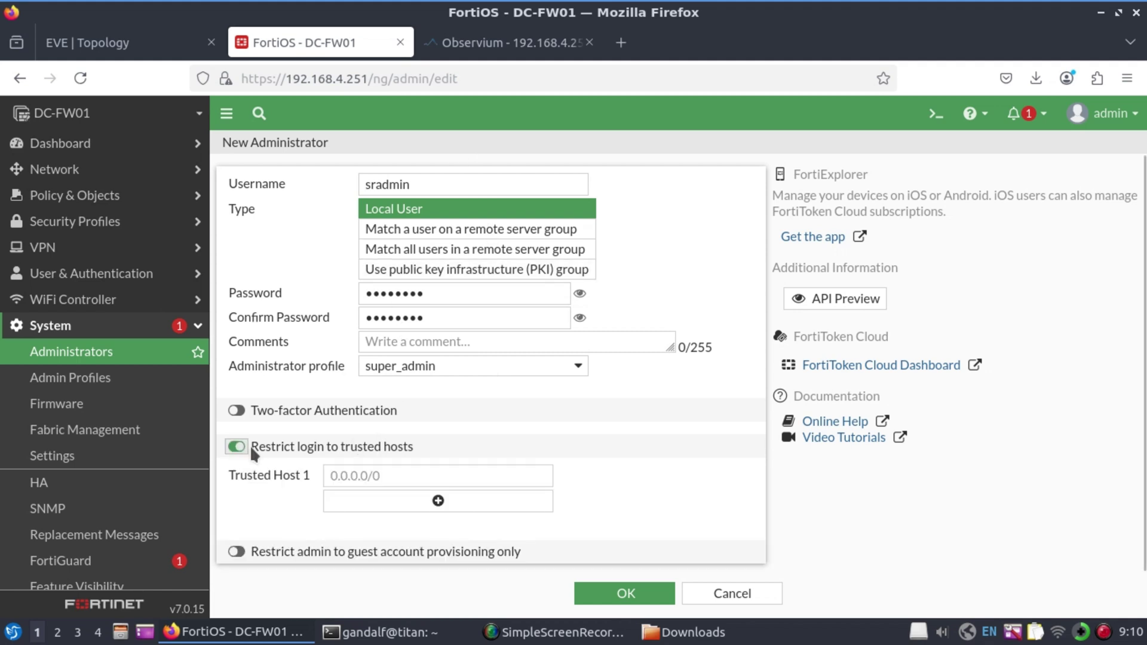
pyautogui.click(362, 476)
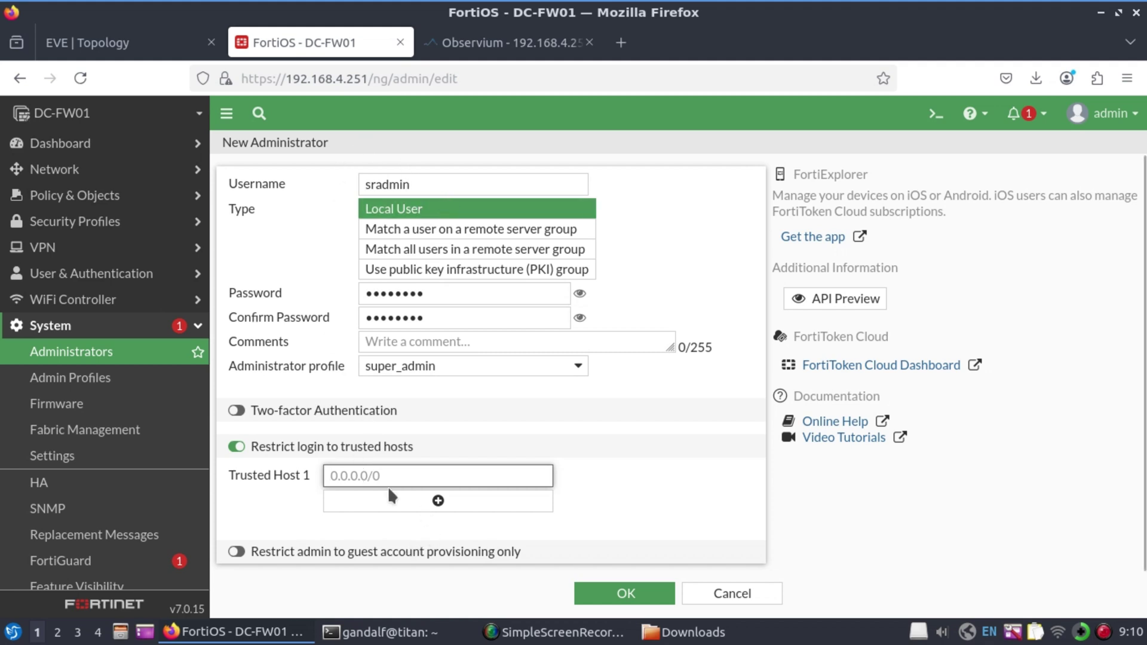
pyautogui.write('192')
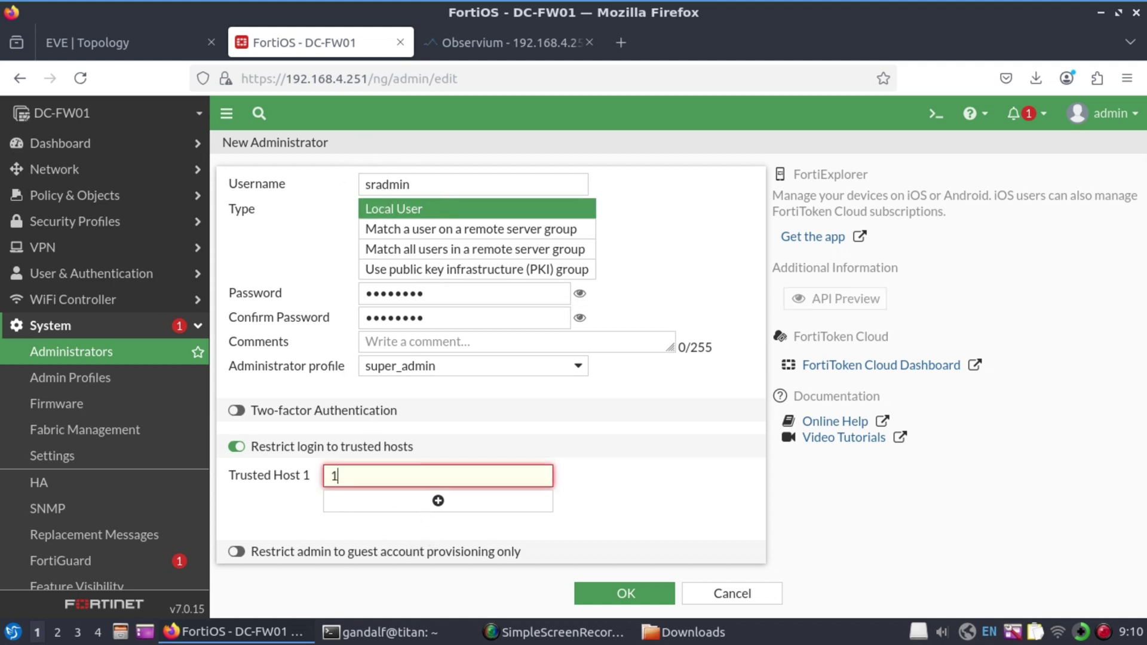
pyautogui.write('.168.101.0/24')
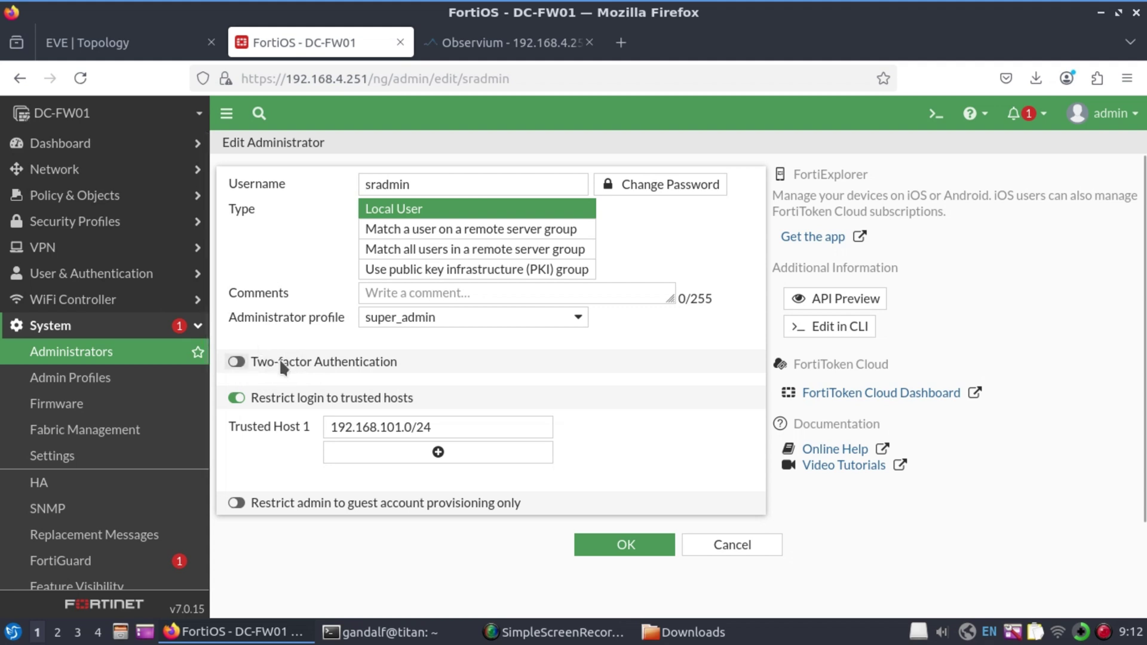
pyautogui.click(238, 362)
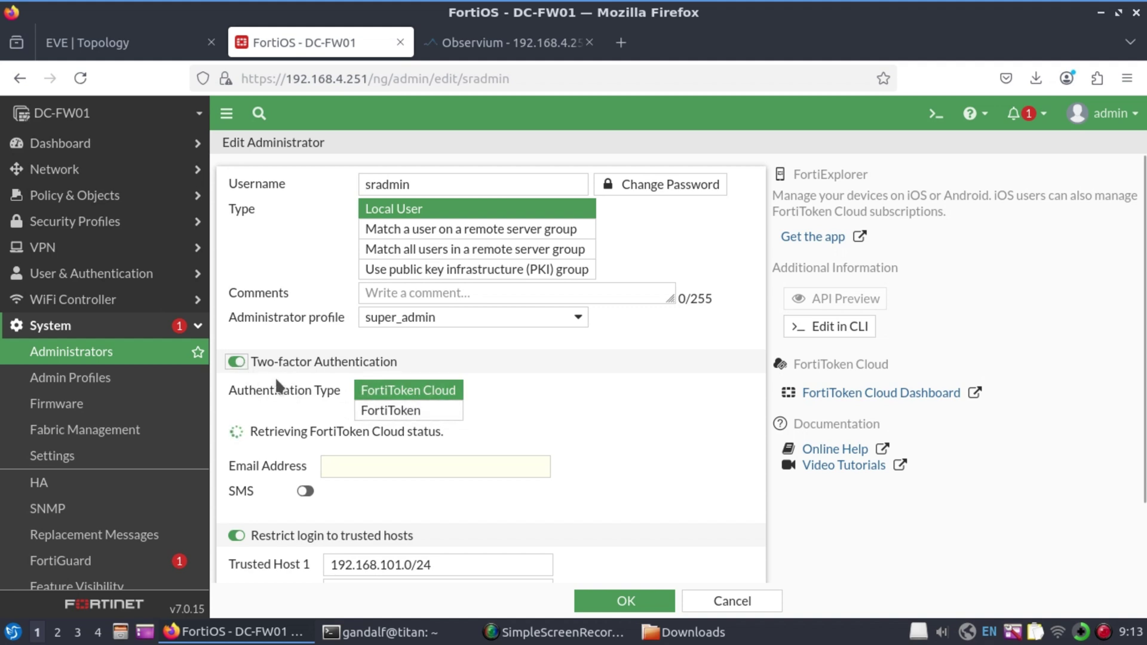
pyautogui.click(239, 363)
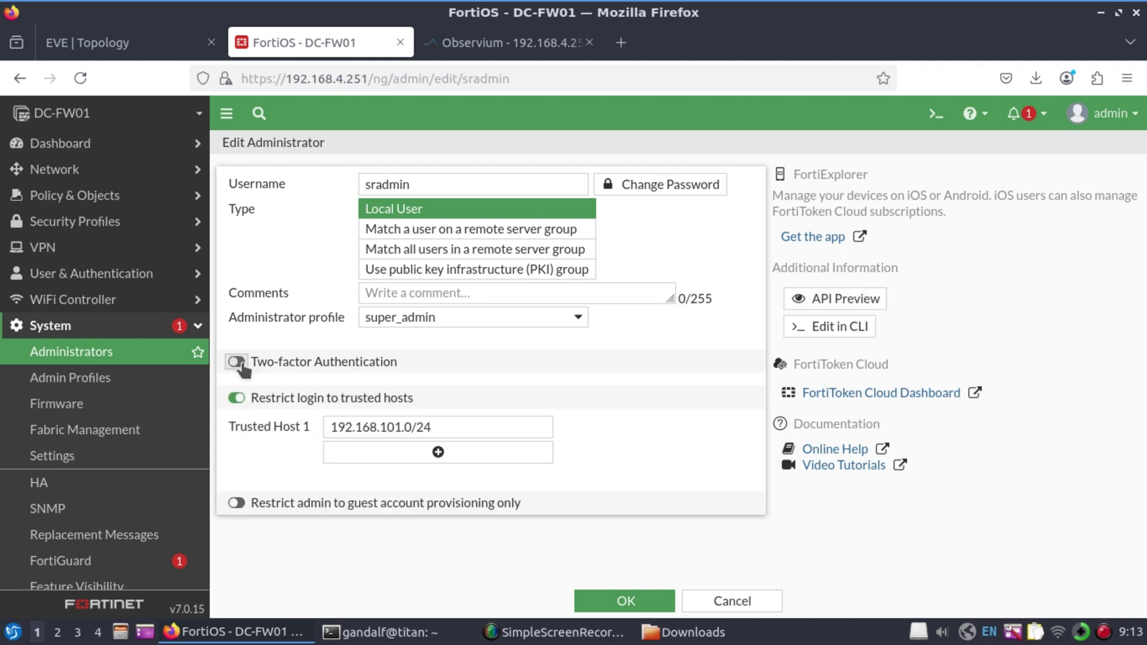
pyautogui.click(627, 603)
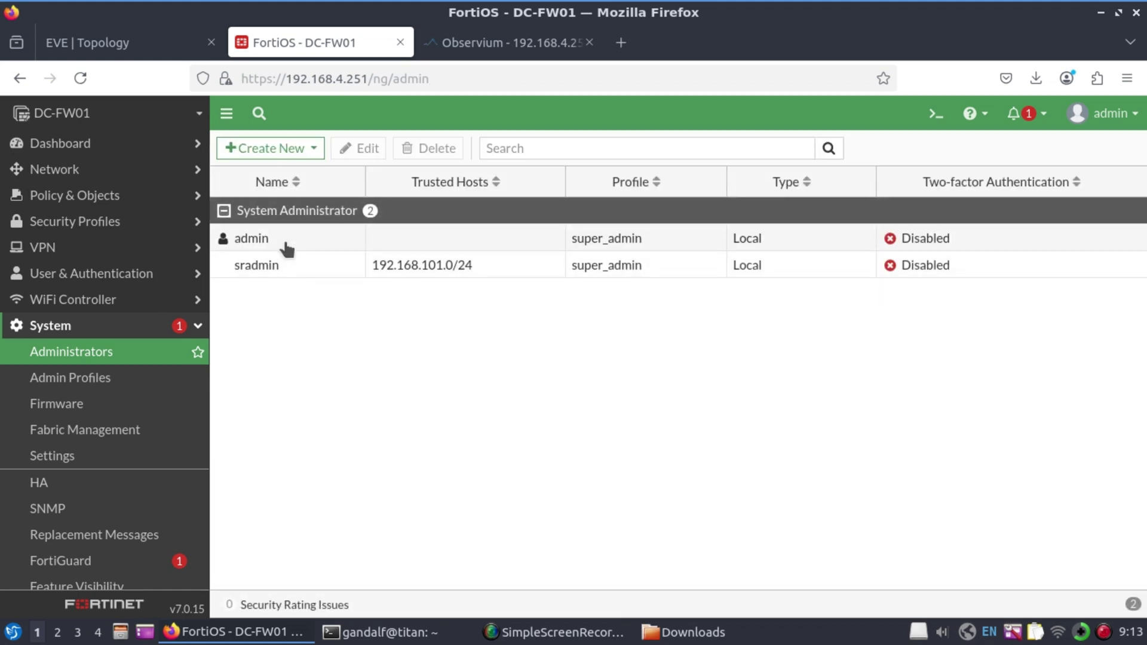
# Reopen the sradmin administrator for editing
pyautogui.click(288, 246)
pyautogui.click(290, 270)
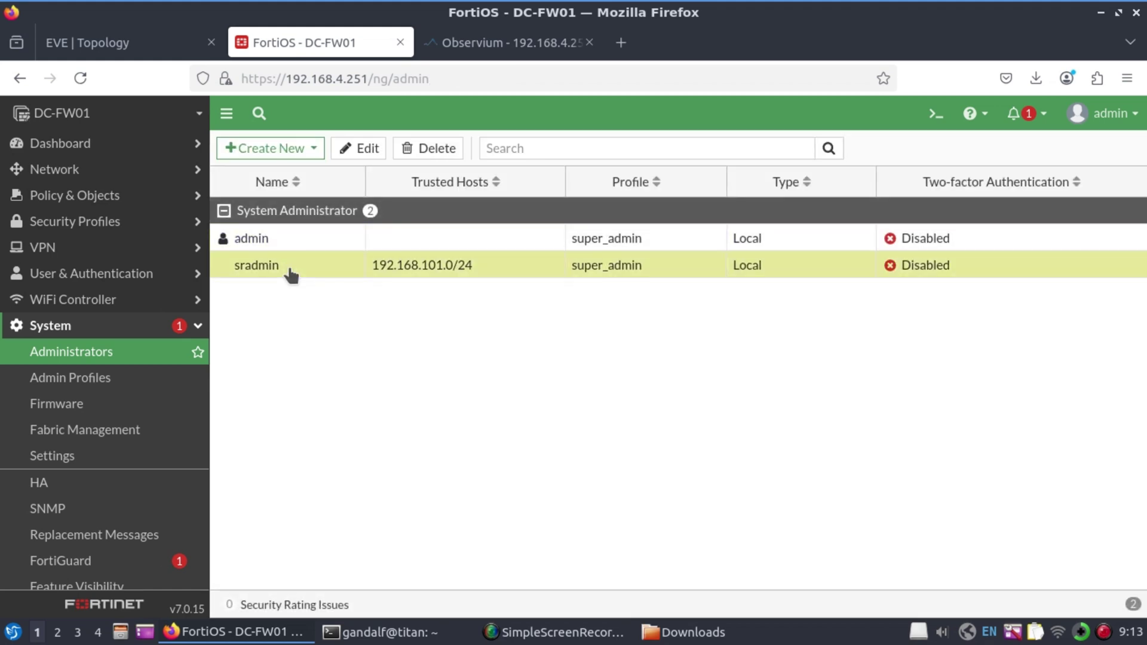
pyautogui.click(375, 151)
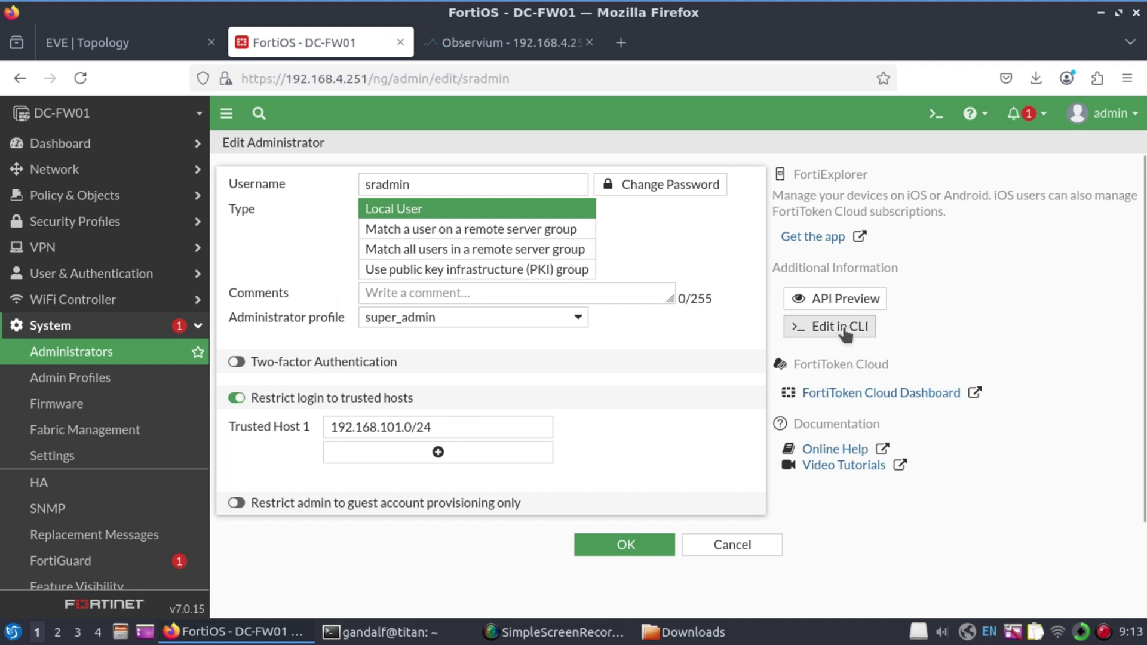
# In sradmin's CLI console, set two-factor authentication to email
pyautogui.click(843, 328)
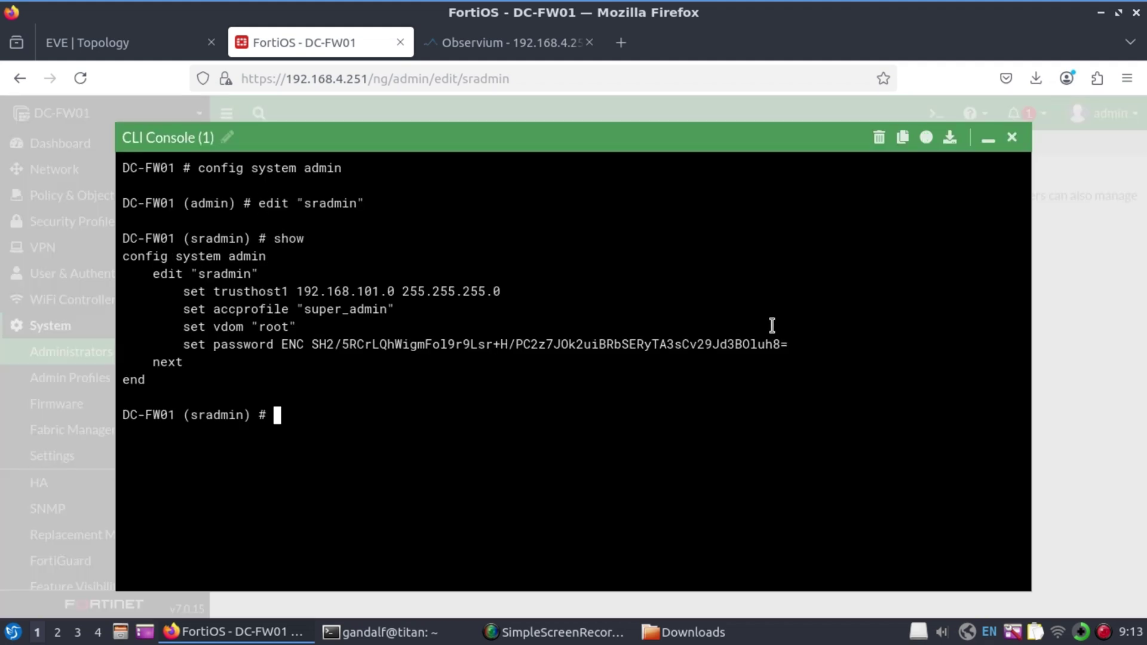
pyautogui.write('set tru')
pyautogui.press('BackSpace')
pyautogui.press('BackSpace')
pyautogui.write('w')
pyautogui.press('Tab')
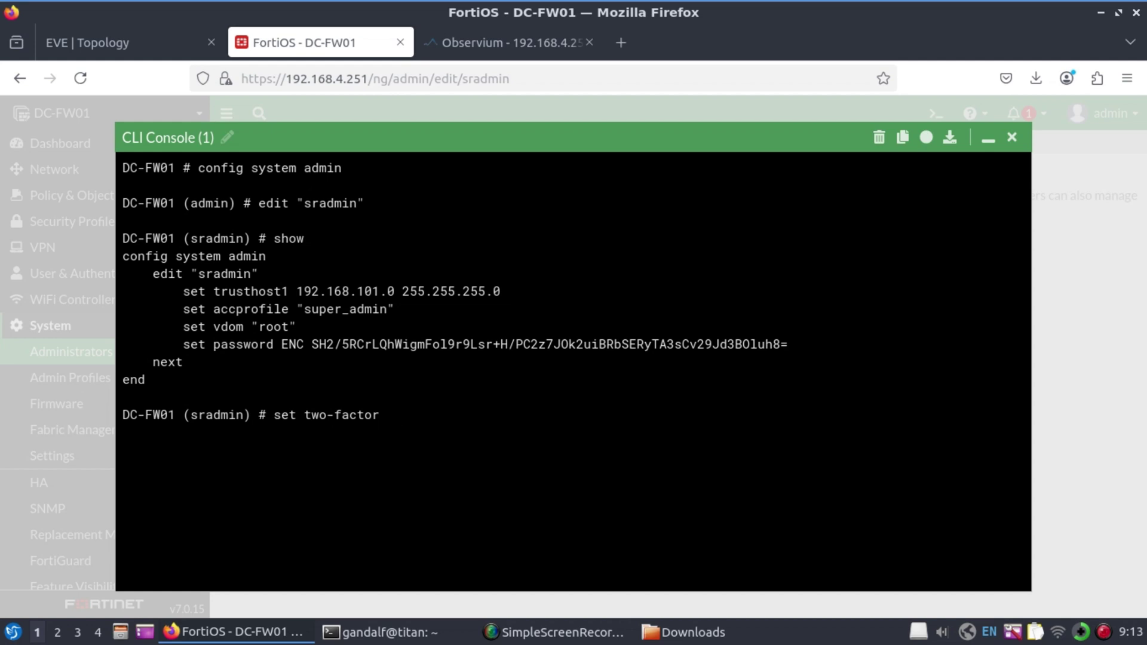
pyautogui.write('email')
pyautogui.press('Return')
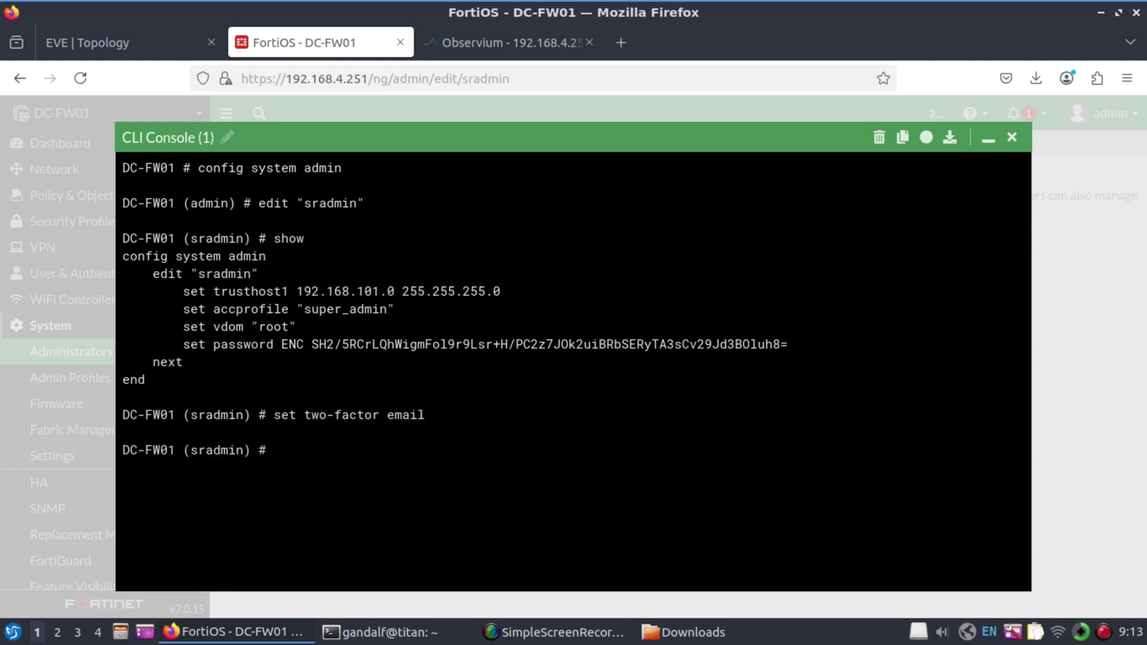
# Set the email-to delivery address, then show the sradmin configuration to verify it
pyautogui.write('set em')
pyautogui.press('BackSpace')
pyautogui.write('m')
pyautogui.press('Tab')
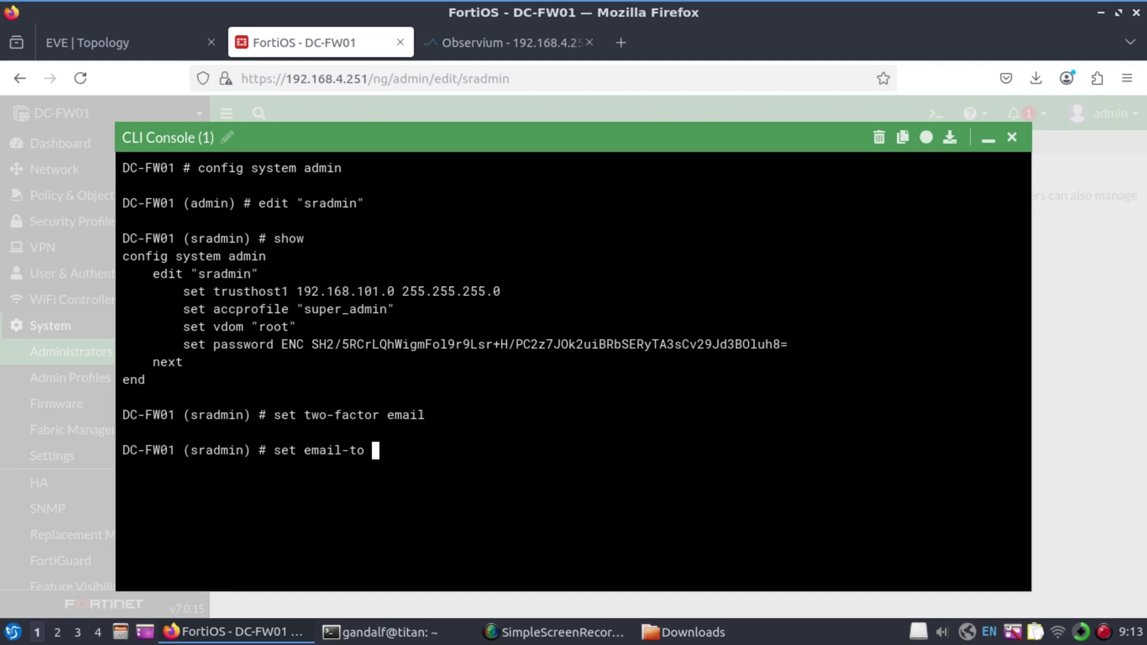
pyautogui.write('r')
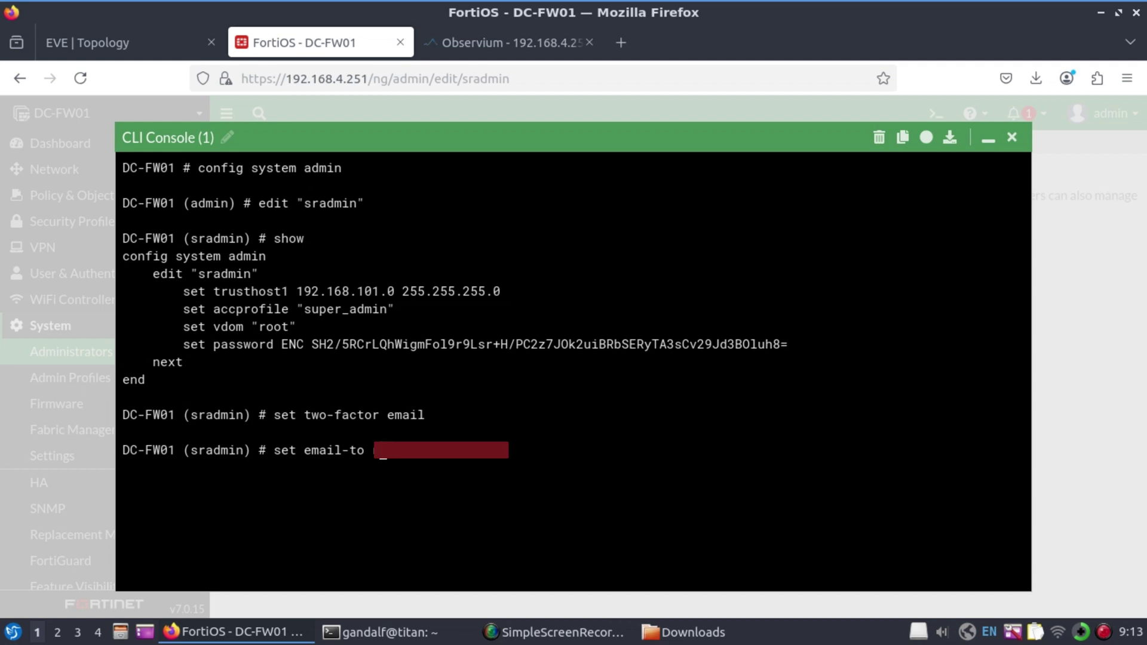
pyautogui.write('•••••••••••••••')
pyautogui.press('Return')
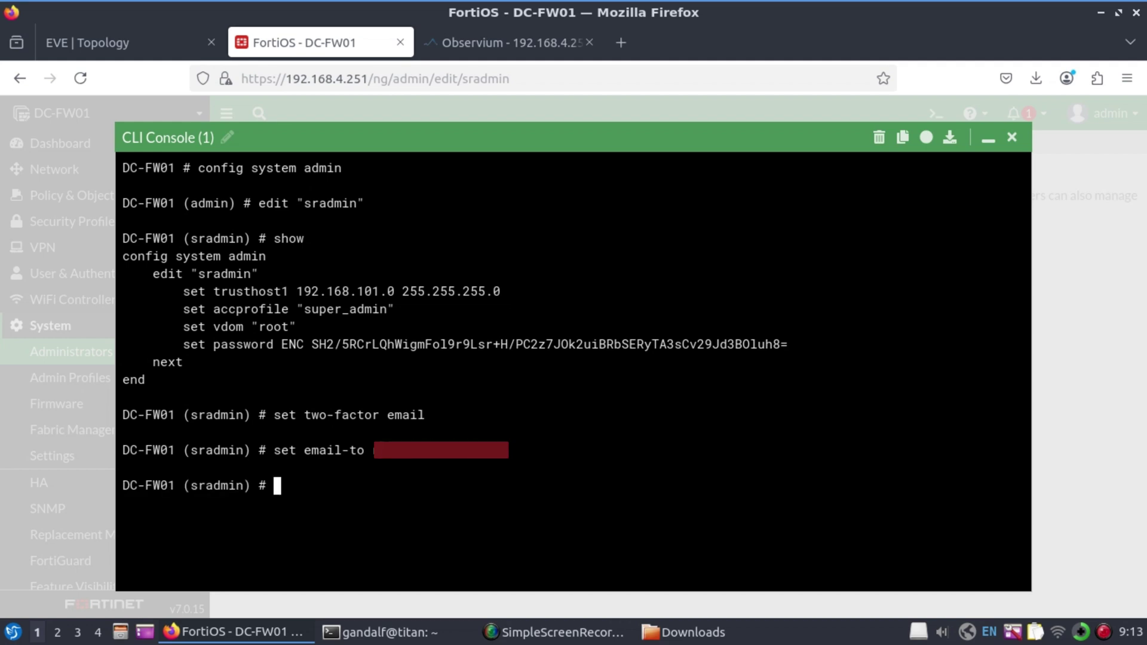
pyautogui.hotkey('ctrl', 'l')
pyautogui.press('Return')
pyautogui.press('Return')
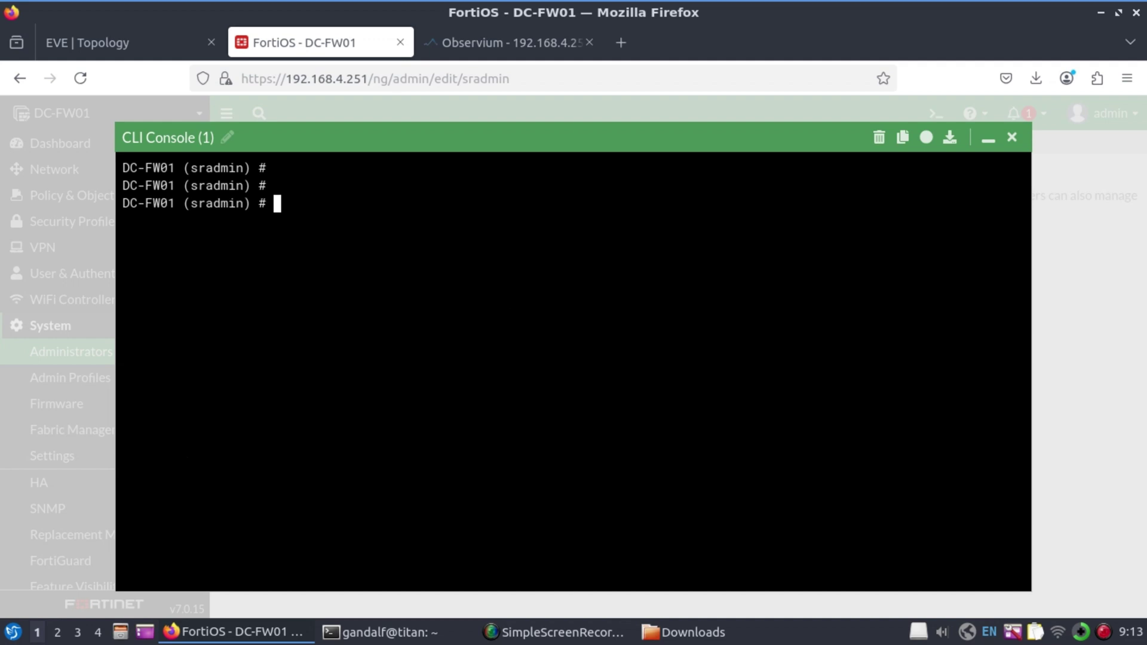
pyautogui.write('sh')
pyautogui.press('Return')
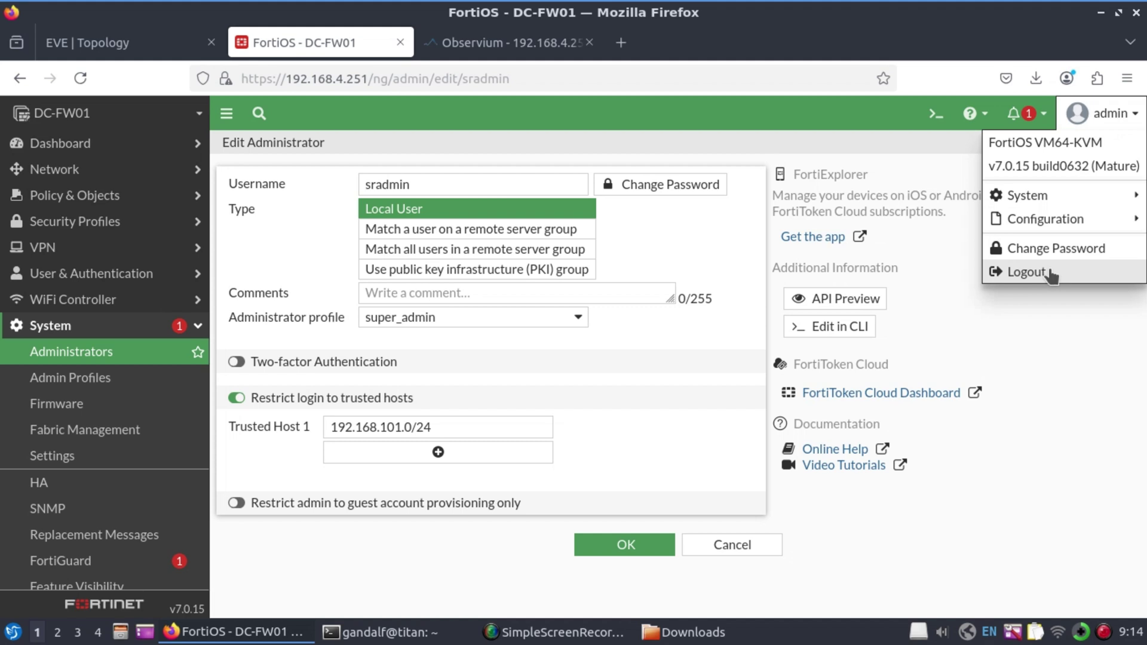
# Log out, sign back in as sradmin with its password and emailed token code, then skip setup
pyautogui.click(1027, 272)
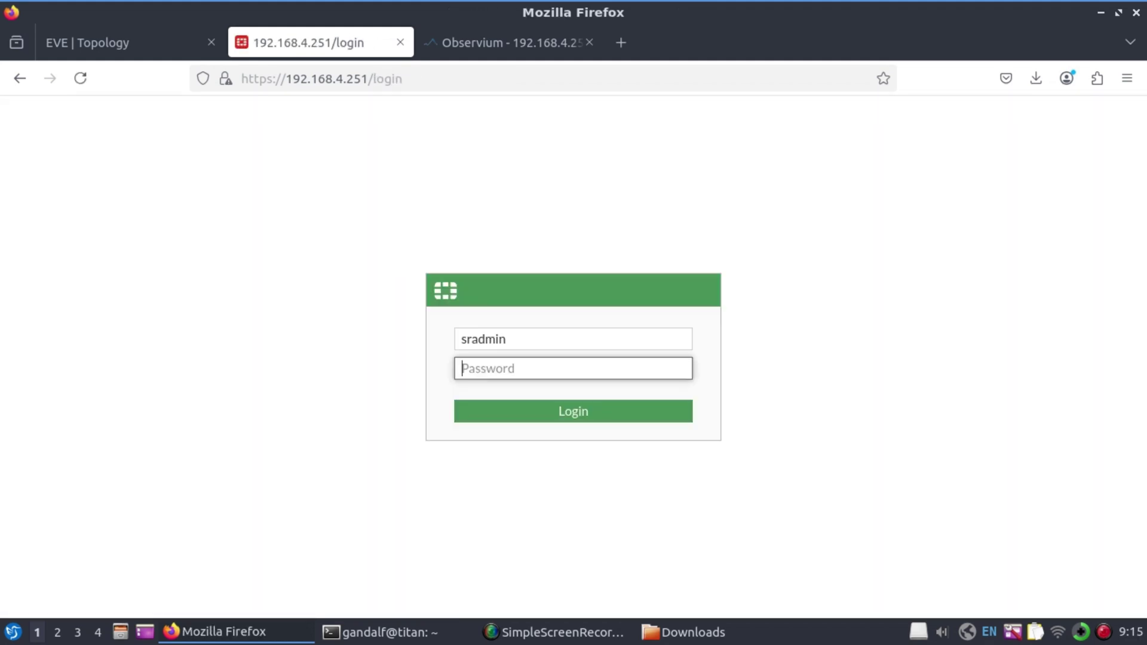
pyautogui.write('admin123')
pyautogui.press('Return')
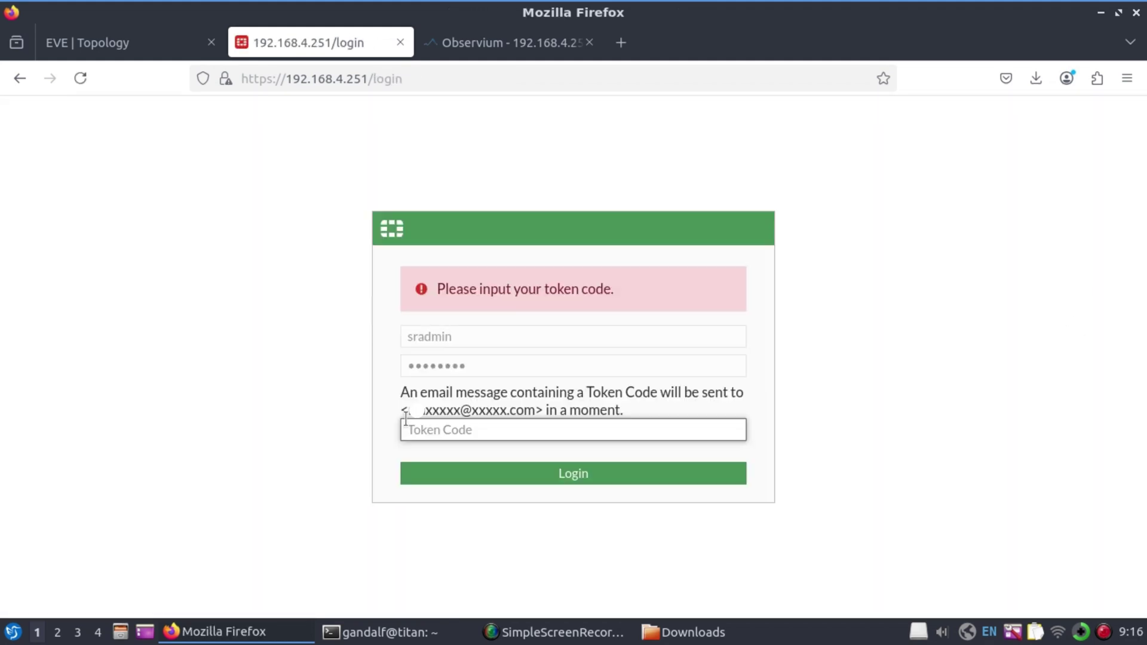
pyautogui.click(499, 429)
pyautogui.write('123456')
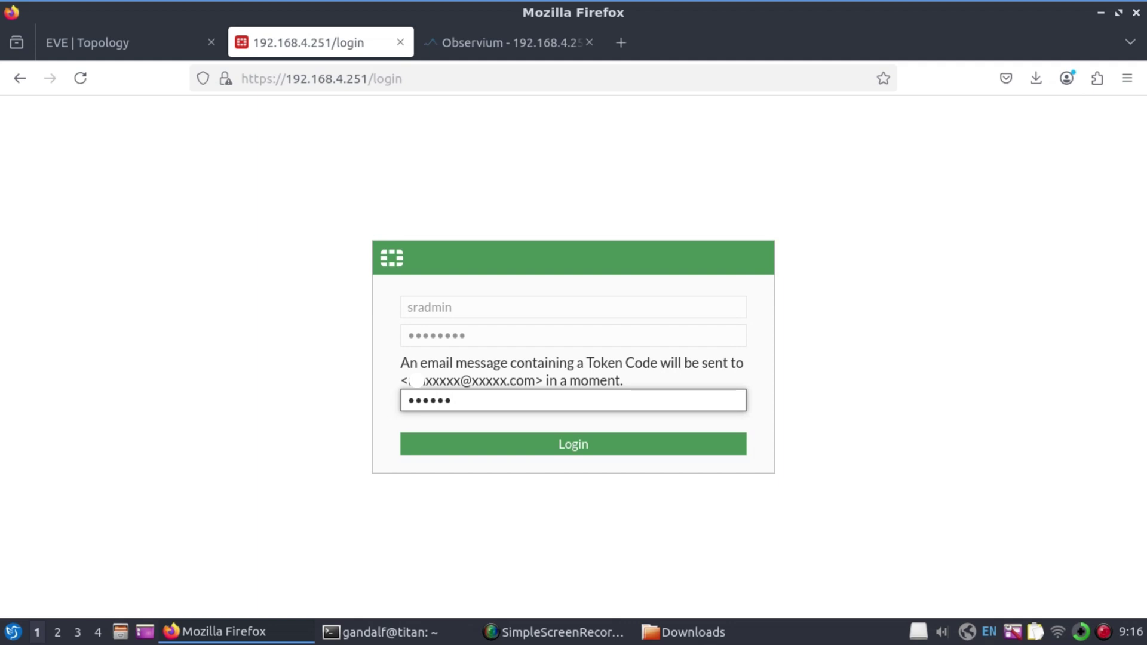
pyautogui.click(501, 434)
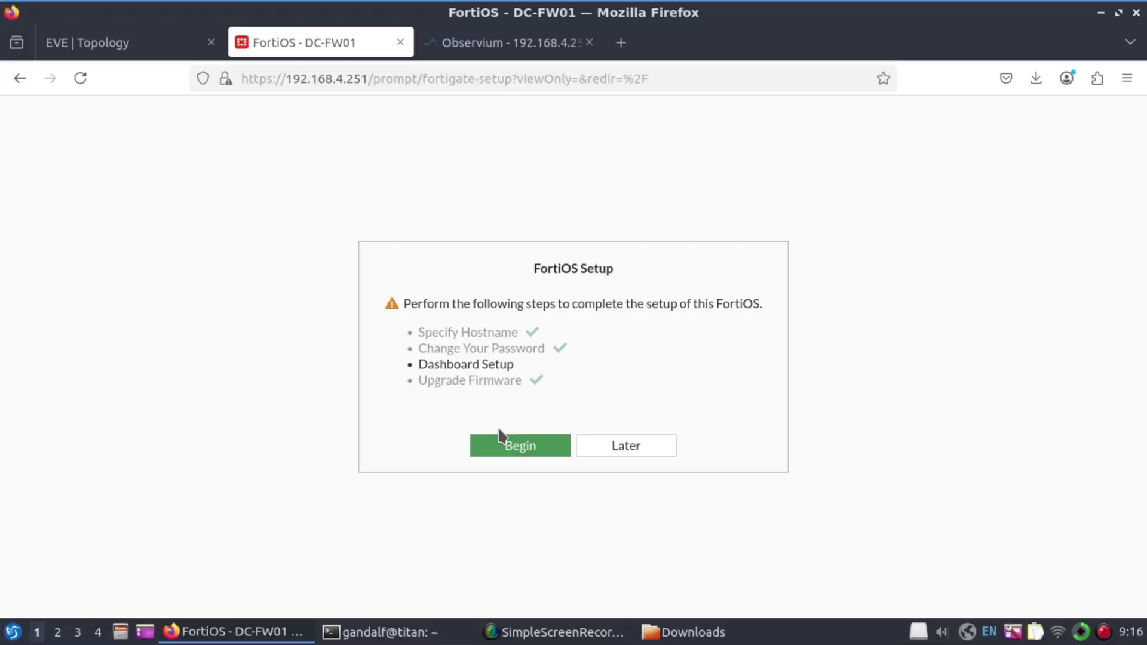
pyautogui.click(627, 447)
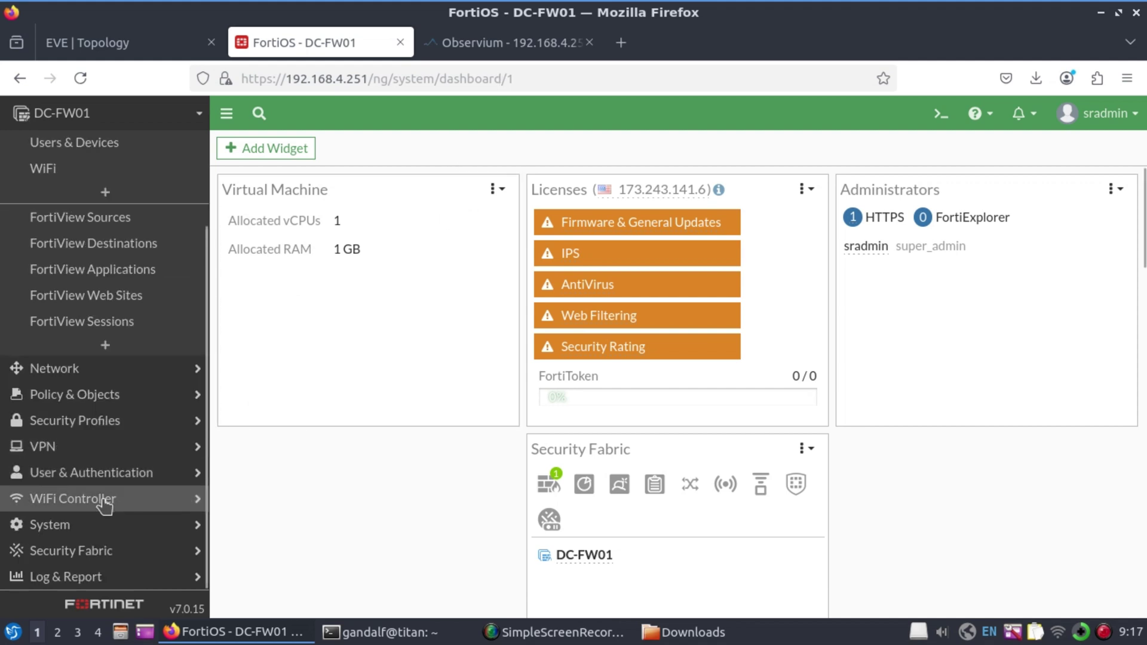
# Go to Security Fabric > Automation and show the automation actions list
pyautogui.click(103, 529)
pyautogui.click(100, 553)
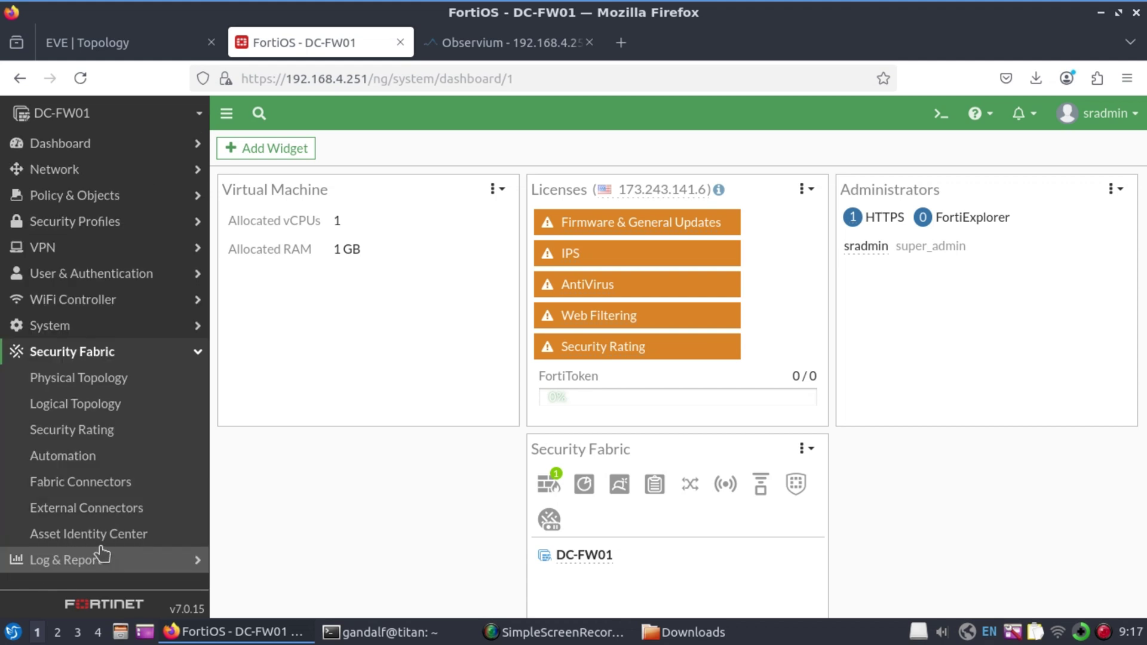
pyautogui.click(93, 457)
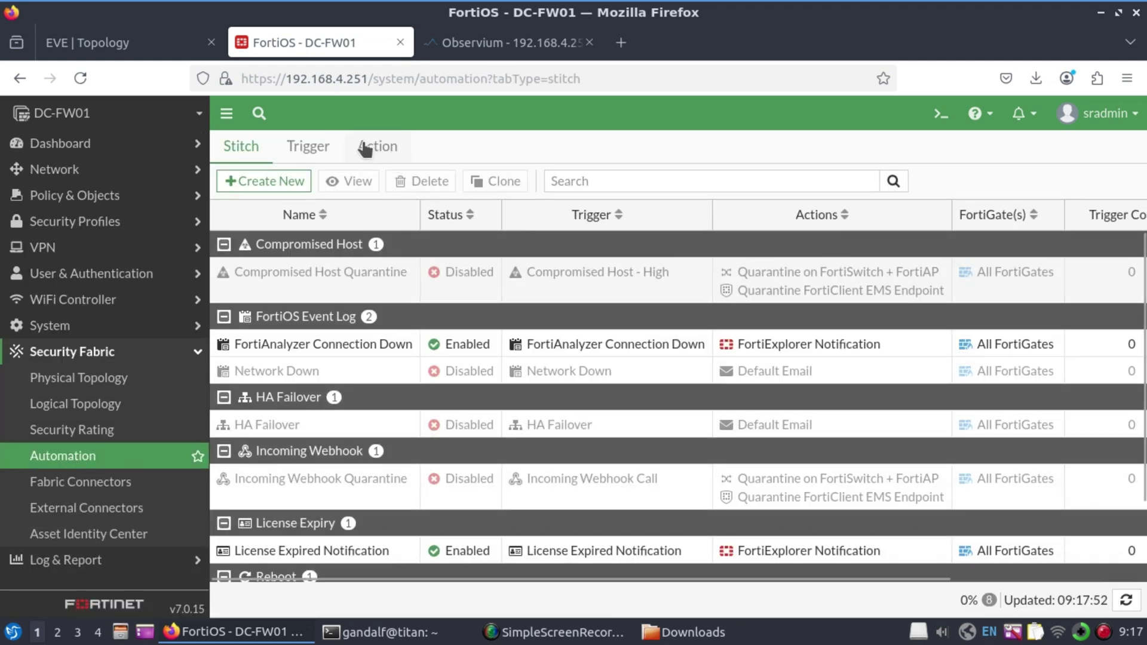
pyautogui.click(387, 150)
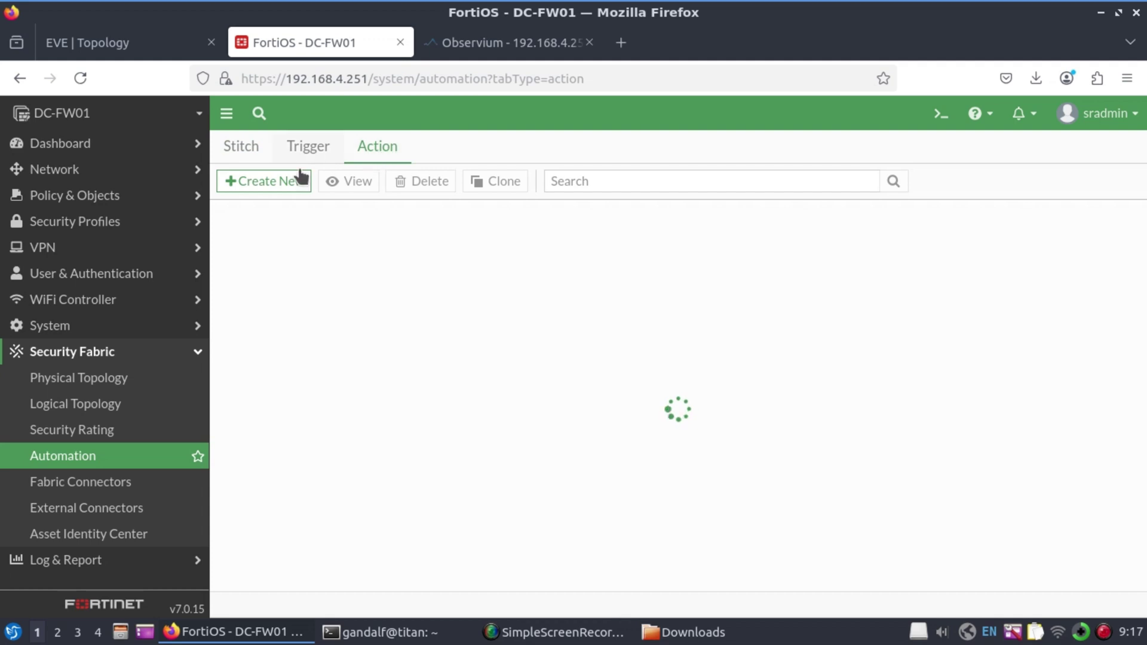
# Create a new CLI Script action named Backup Task, leaving the script empty
pyautogui.click(288, 186)
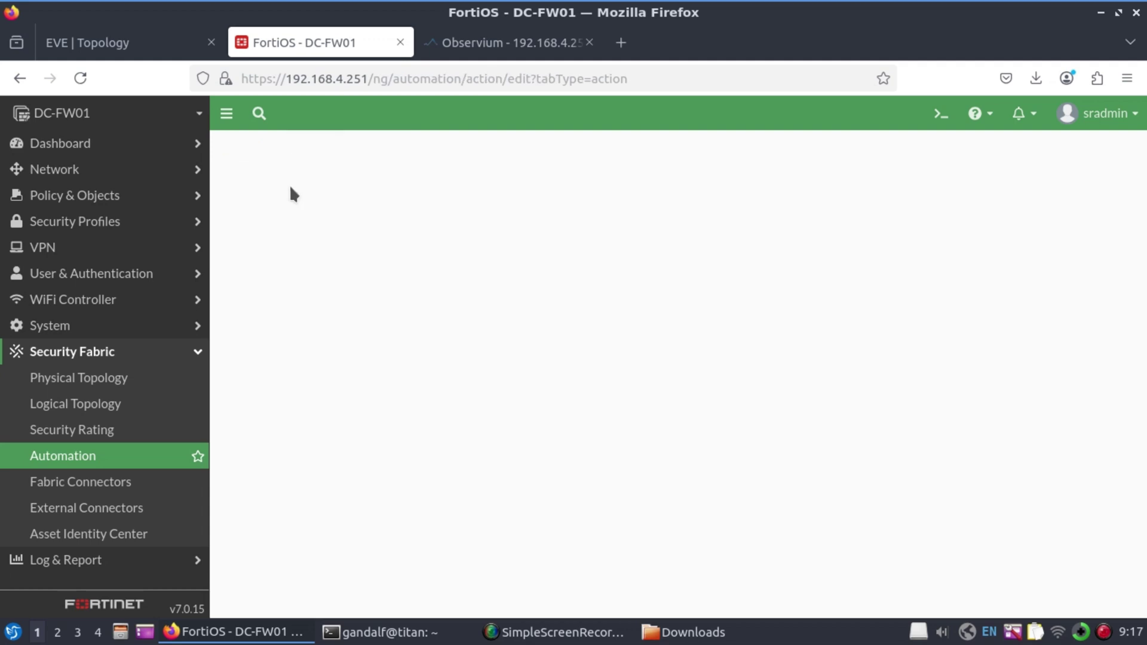
pyautogui.scroll(-4, 481, 414)
pyautogui.scroll(-10, 471, 453)
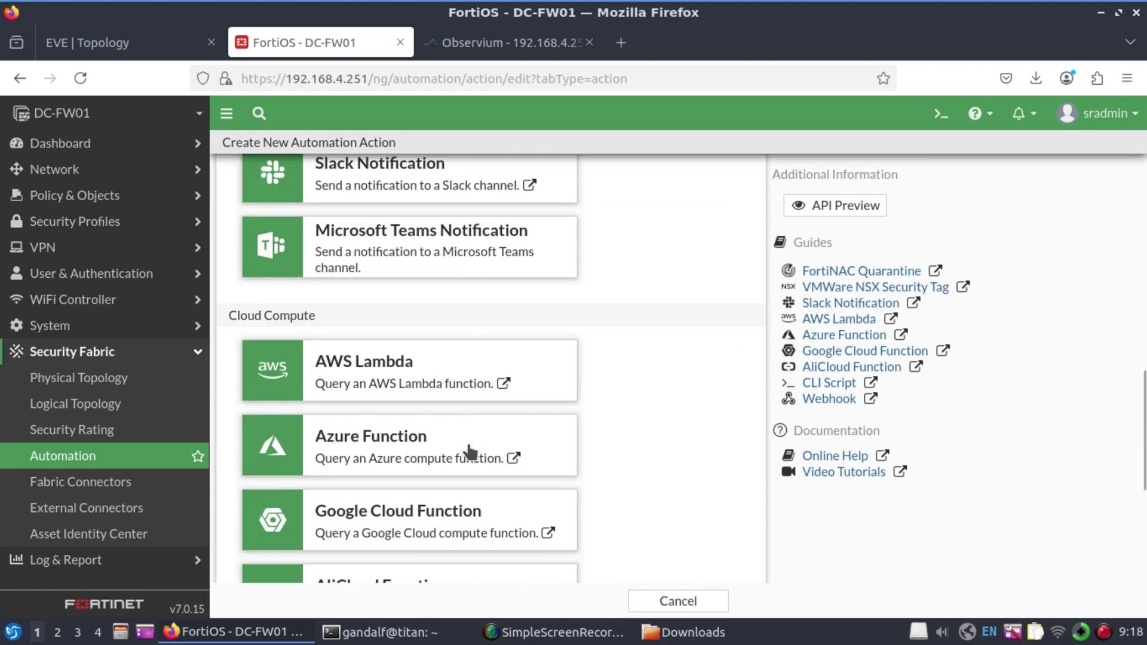
pyautogui.click(383, 437)
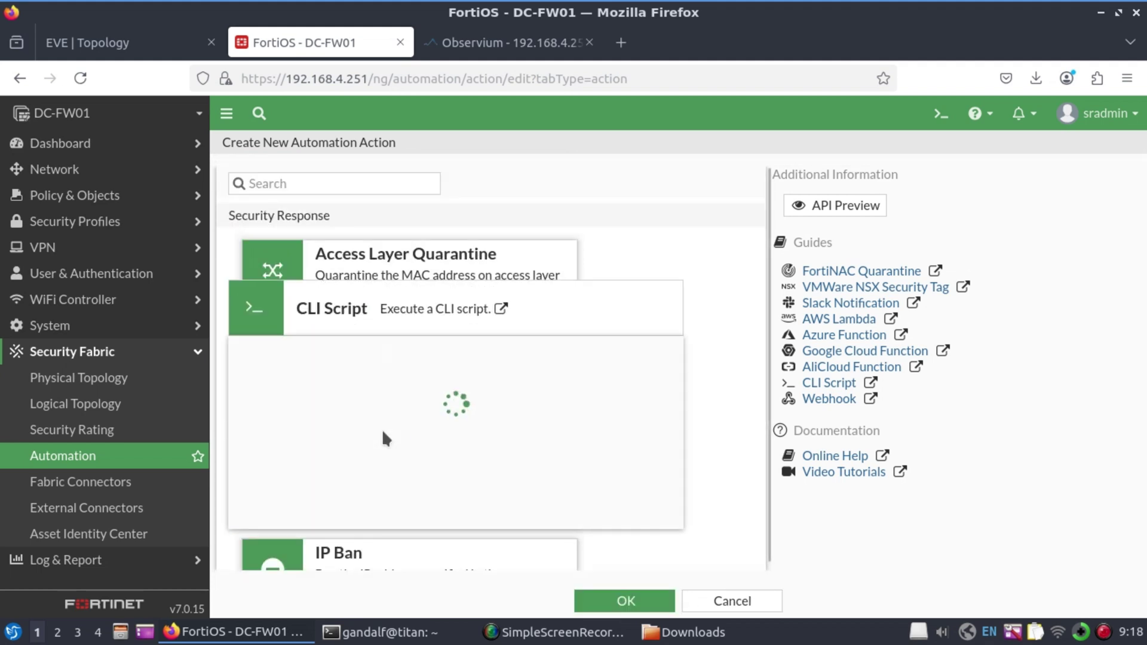
pyautogui.click(448, 244)
pyautogui.write('BA')
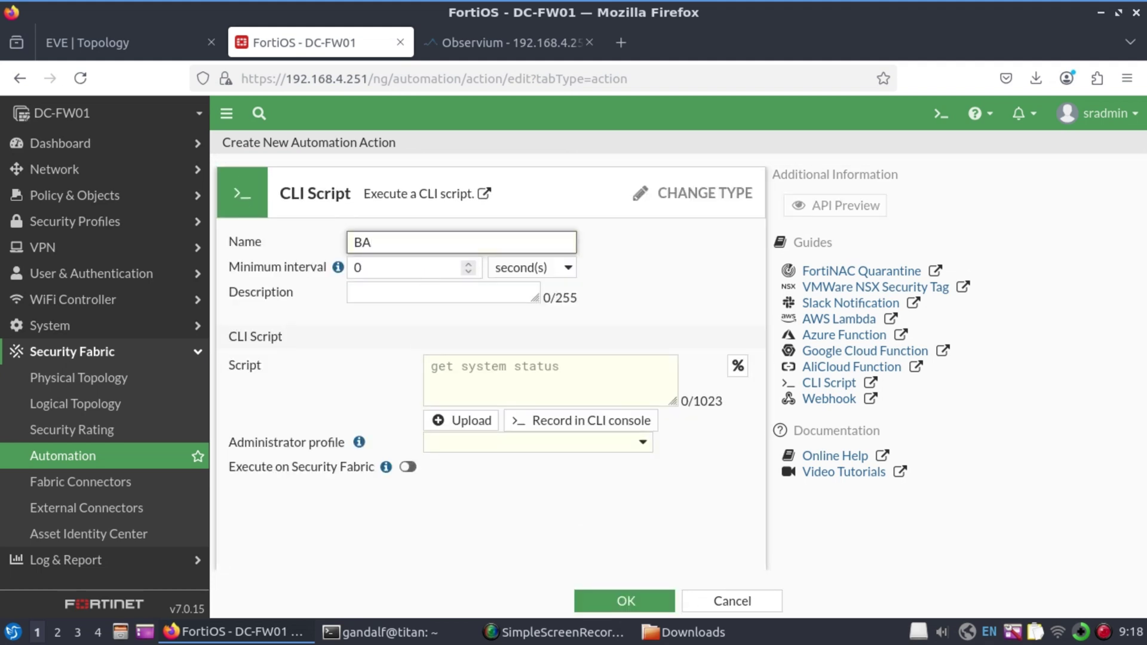
pyautogui.write('ckup Task')
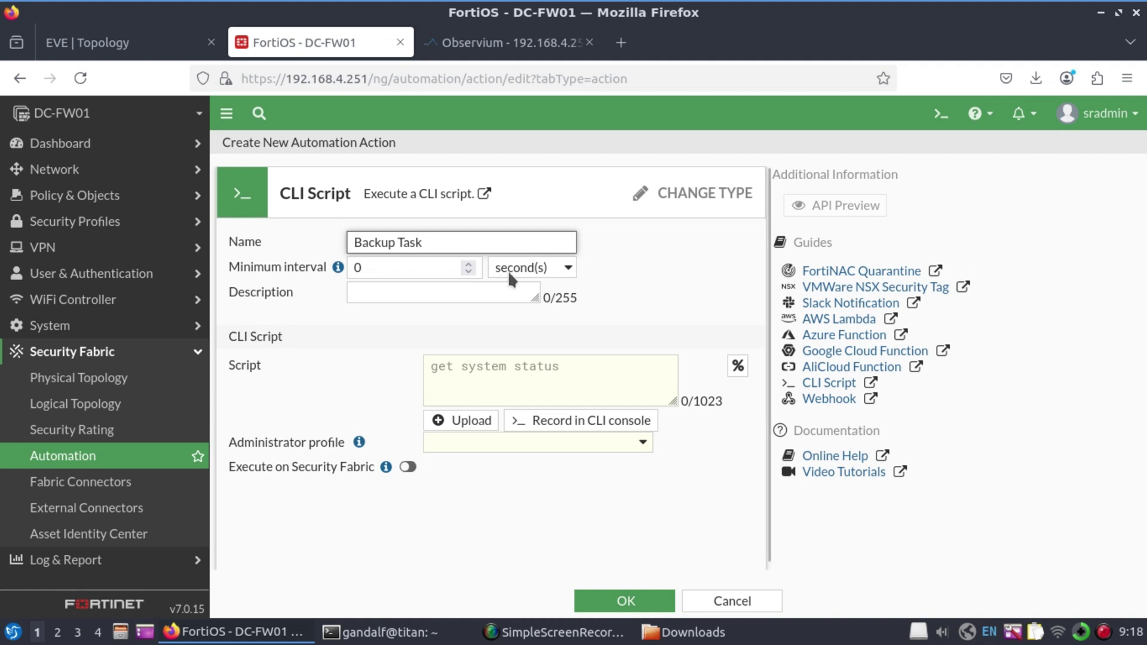
pyautogui.click(460, 367)
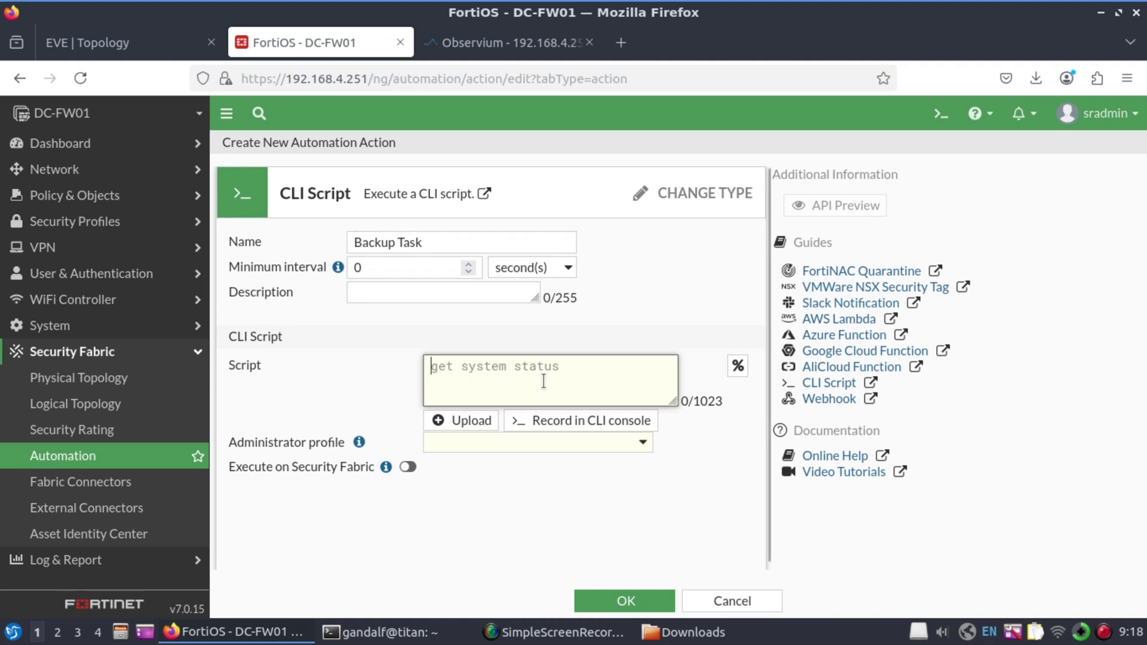
# In the Record CLI Script console, begin an 'exec backup config sftp' command
pyautogui.click(602, 421)
pyautogui.click(587, 440)
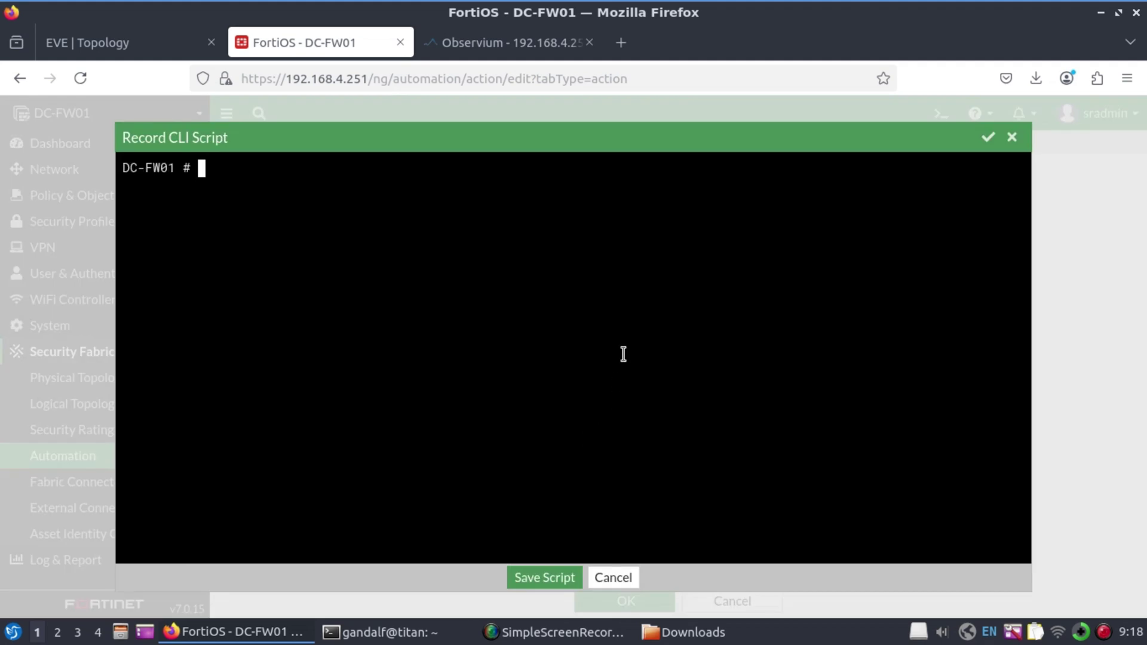
pyautogui.write('exec backup config')
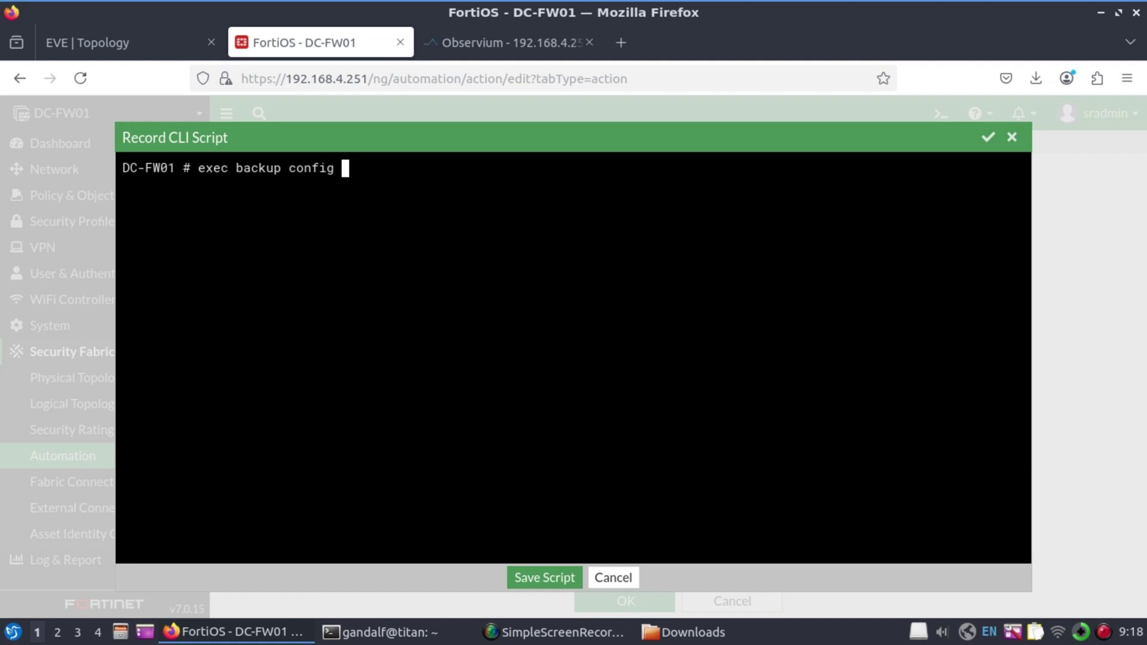
pyautogui.press('?')
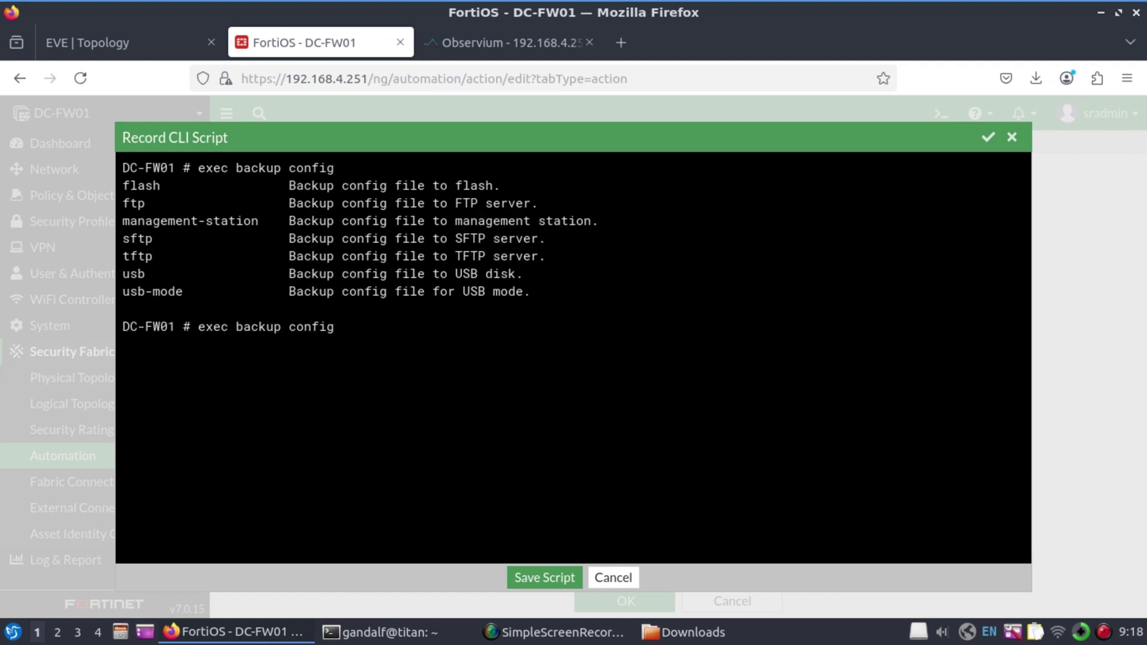
pyautogui.write('sftp')
pyautogui.press('?')
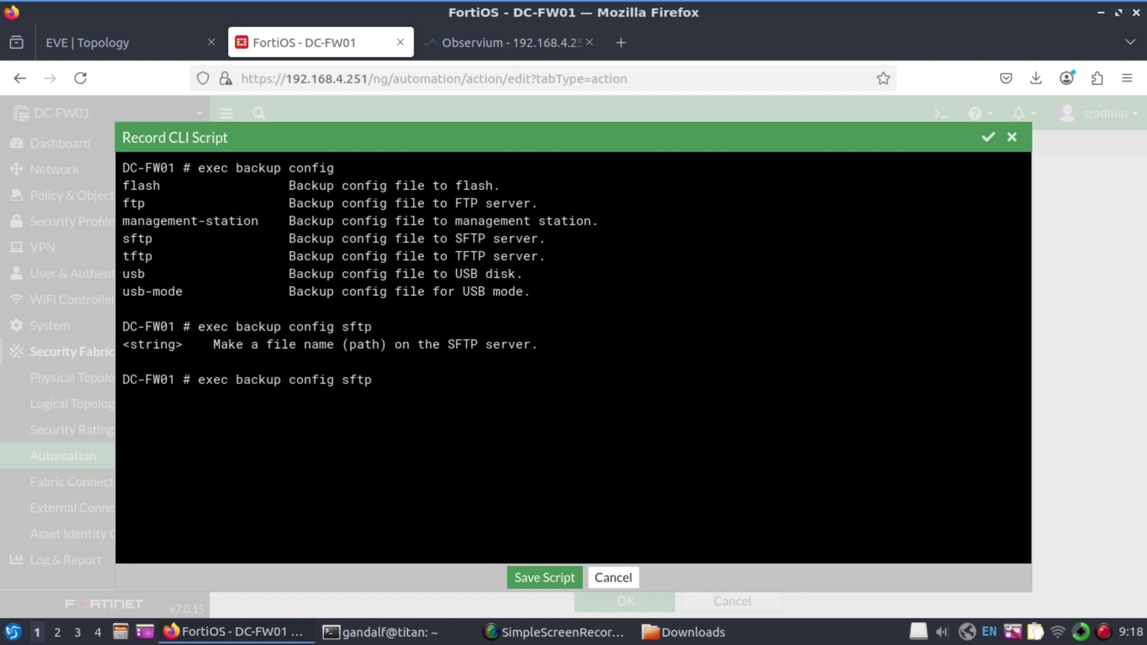
# Back up as DC-FW01-%%date%%-%%time%%-Backup.conf to 192.168.4.200 with user srmon and its password
pyautogui.write('DC-FW01')
pyautogui.write('-')
pyautogui.write('%%')
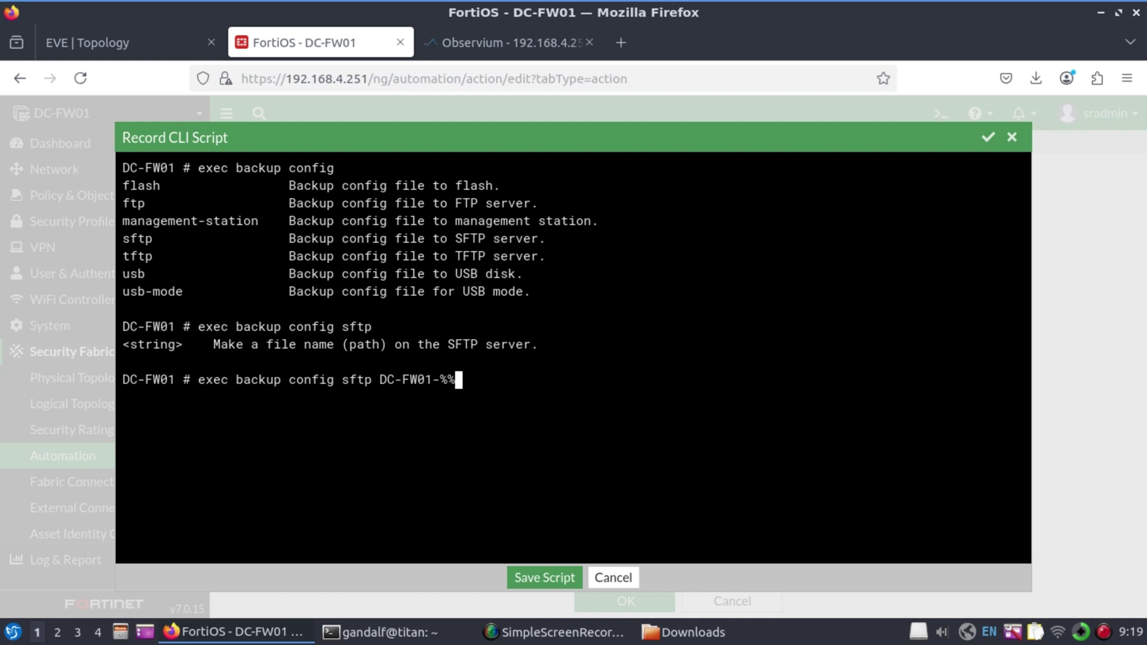
pyautogui.write('date%%-%%time%')
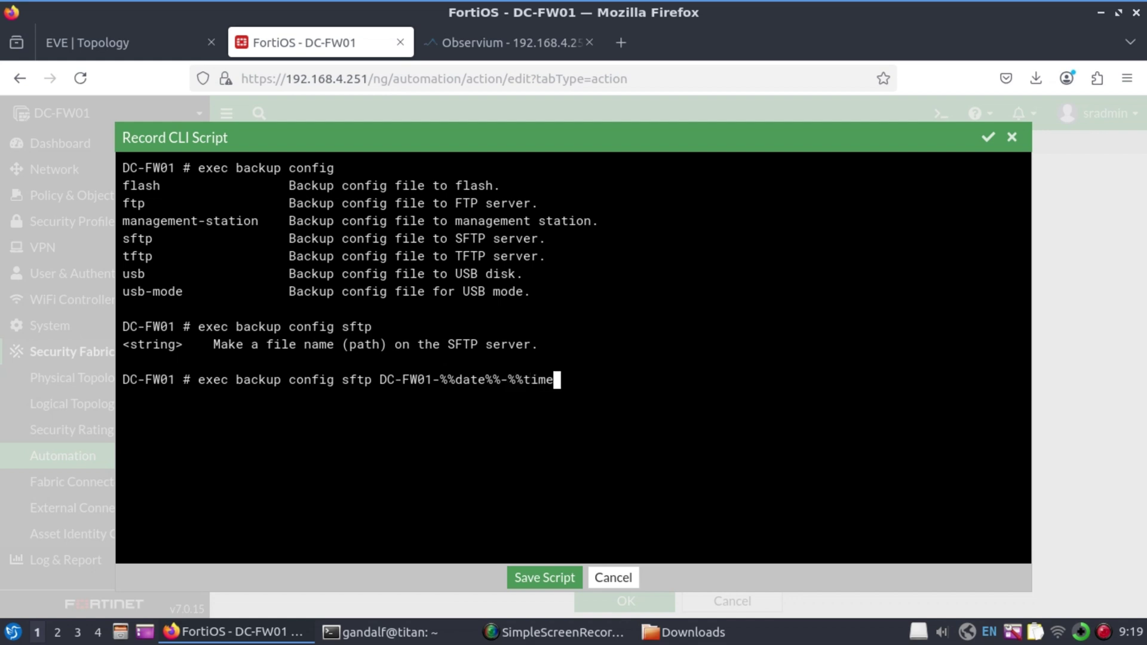
pyautogui.write('%')
pyautogui.write('-Backup.conf')
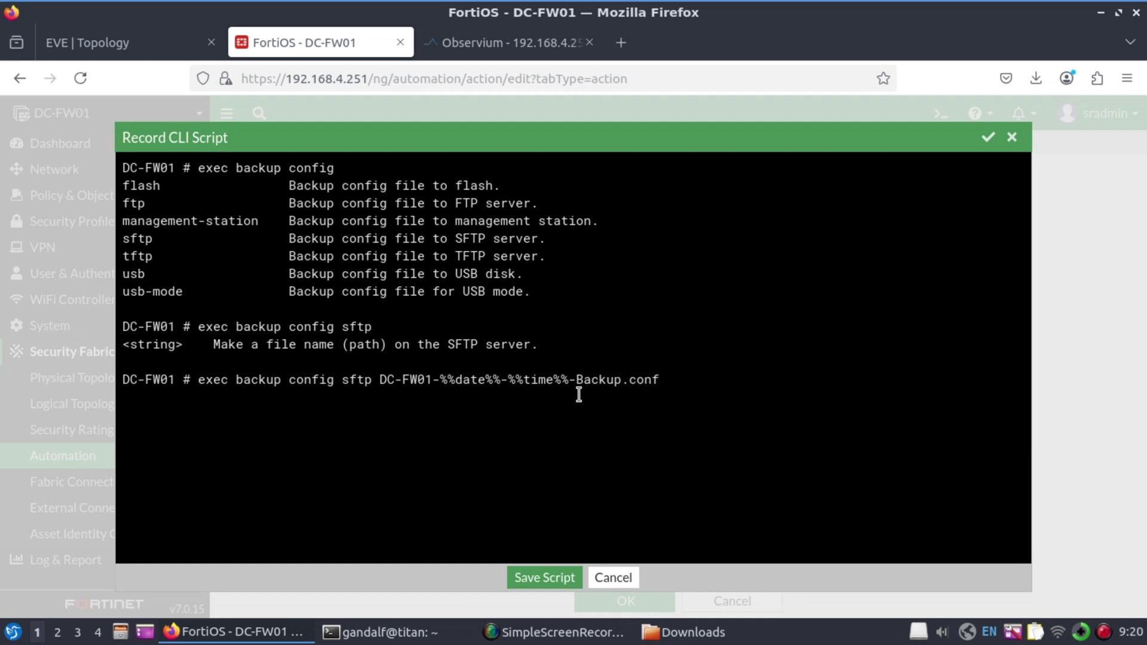
pyautogui.write(' ?')
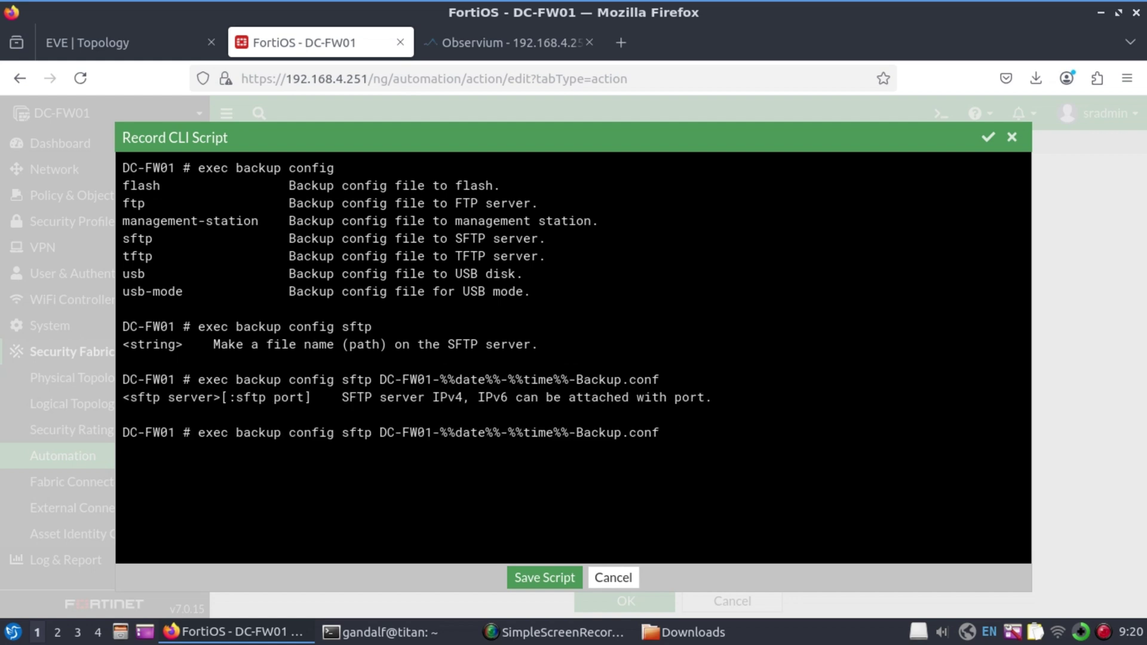
pyautogui.write('192.168.4.200')
pyautogui.press('?')
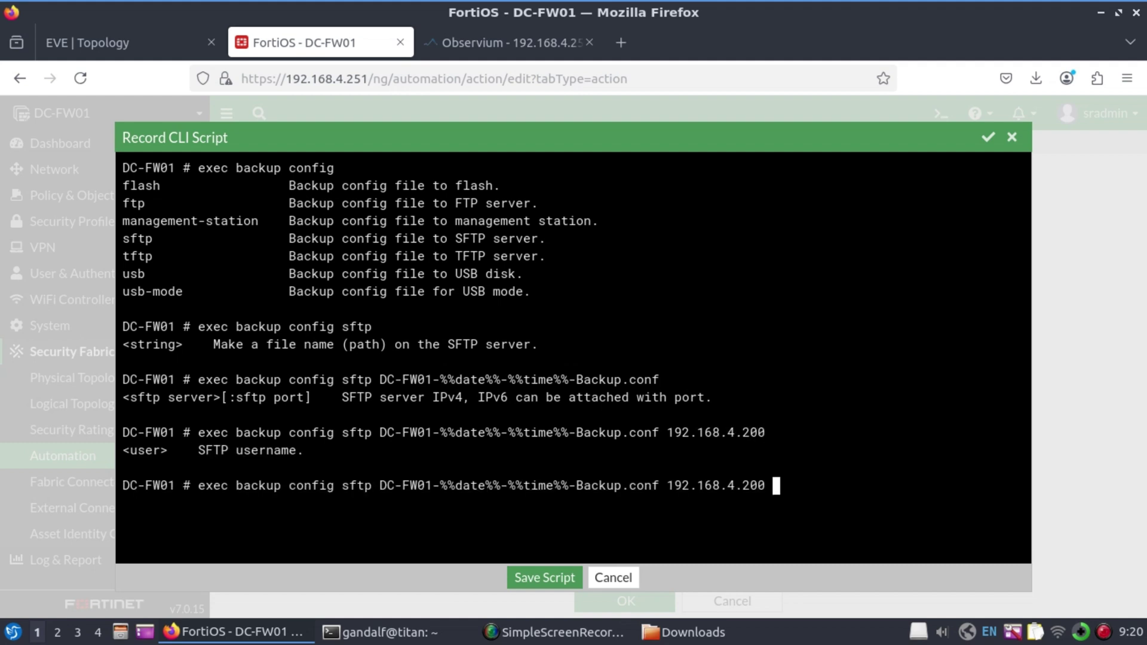
pyautogui.write('srmon')
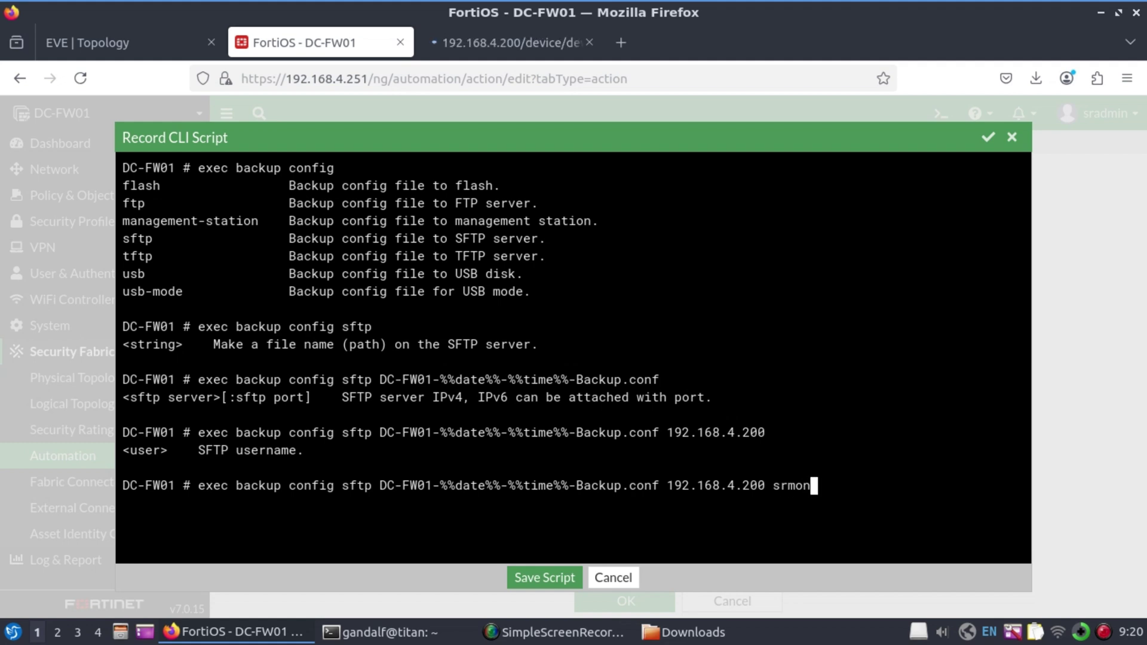
pyautogui.press('?')
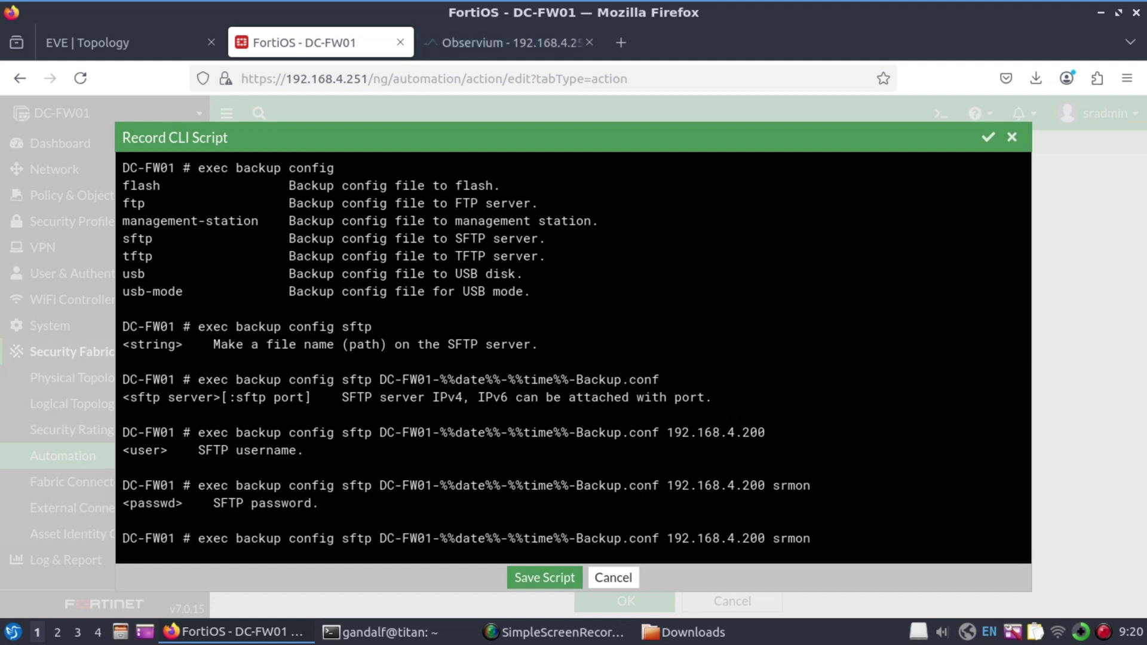
pyautogui.write('fortinet')
pyautogui.press('?')
pyautogui.press('Return')
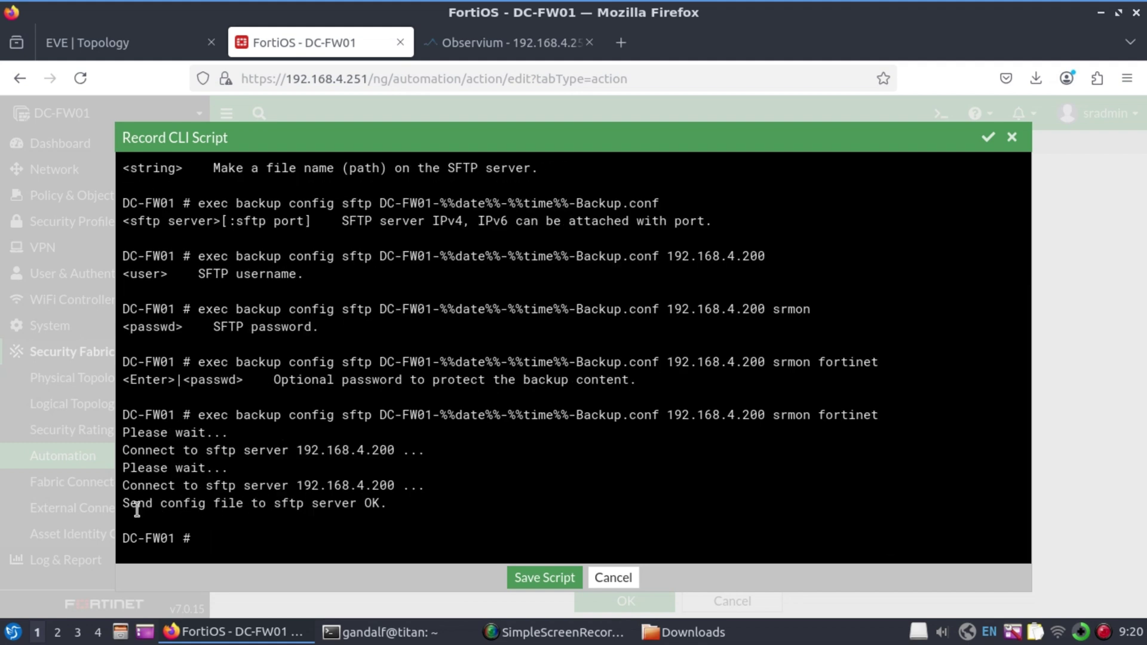
# Keep the recorded command as the script, run it as super_admin, and save Backup Task
pyautogui.click(988, 137)
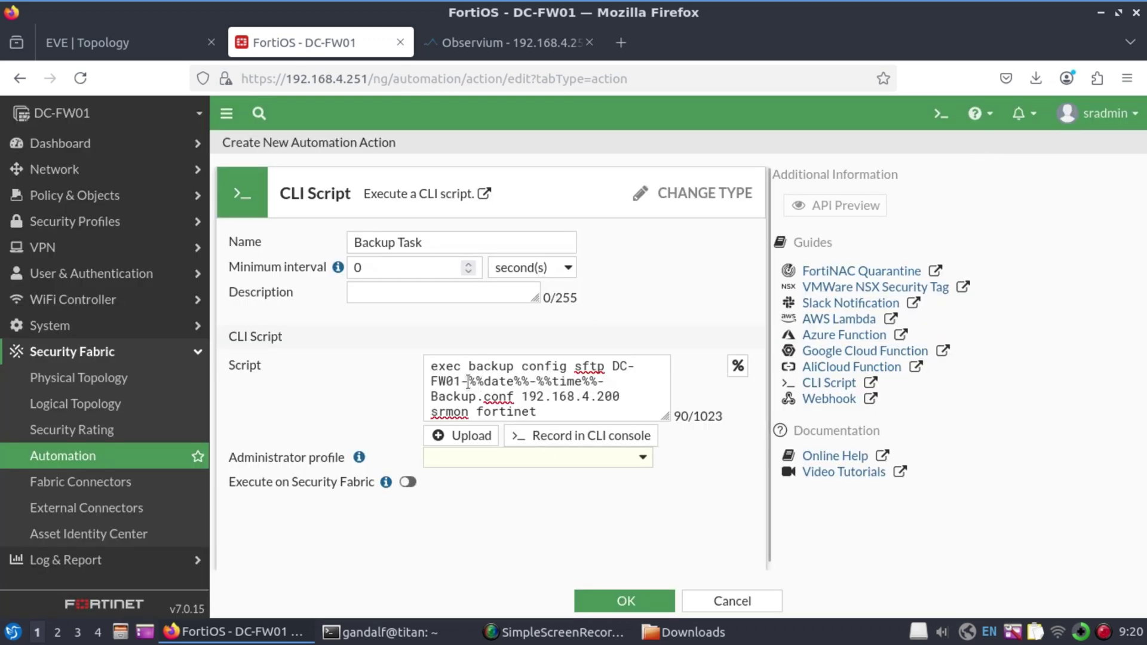
pyautogui.click(642, 459)
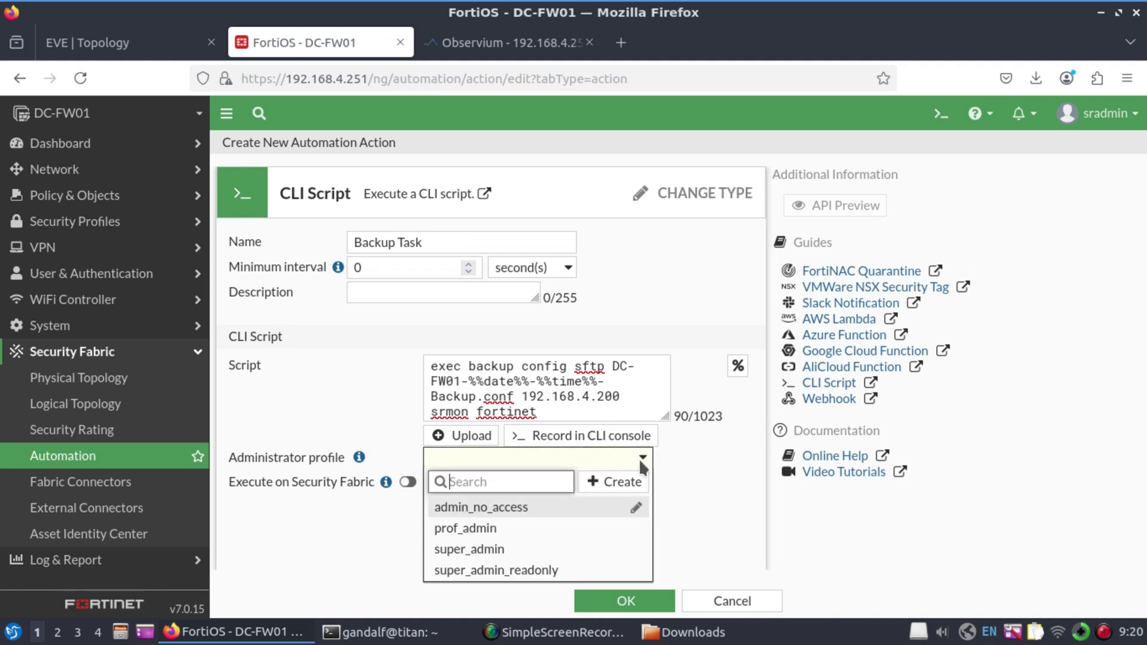
pyautogui.click(477, 550)
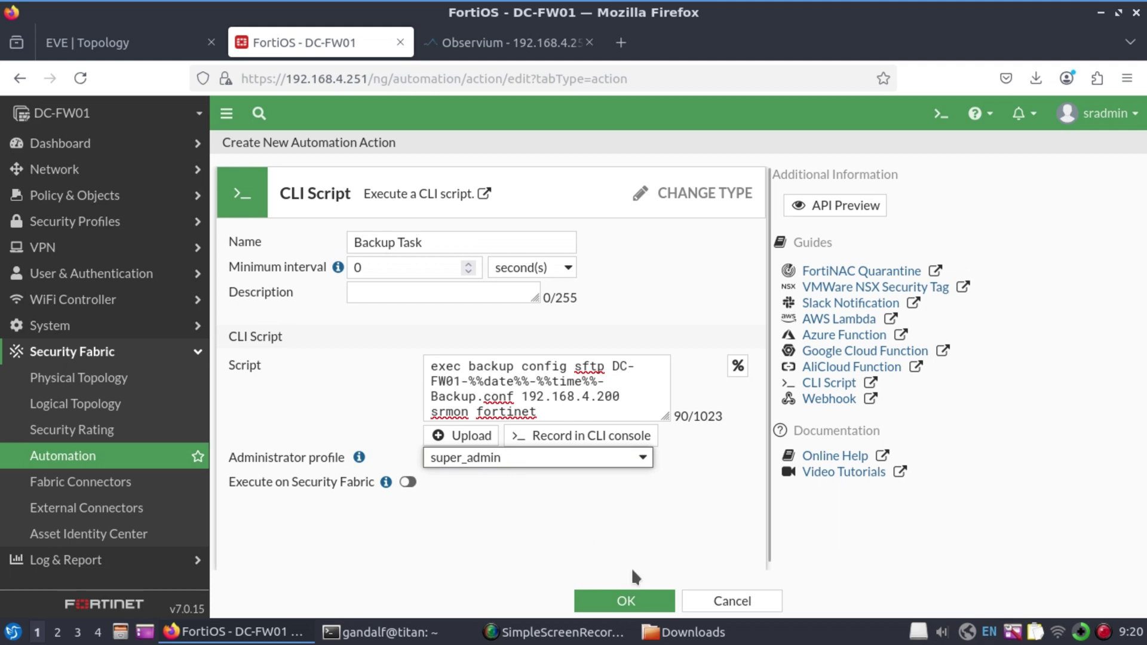
pyautogui.click(634, 607)
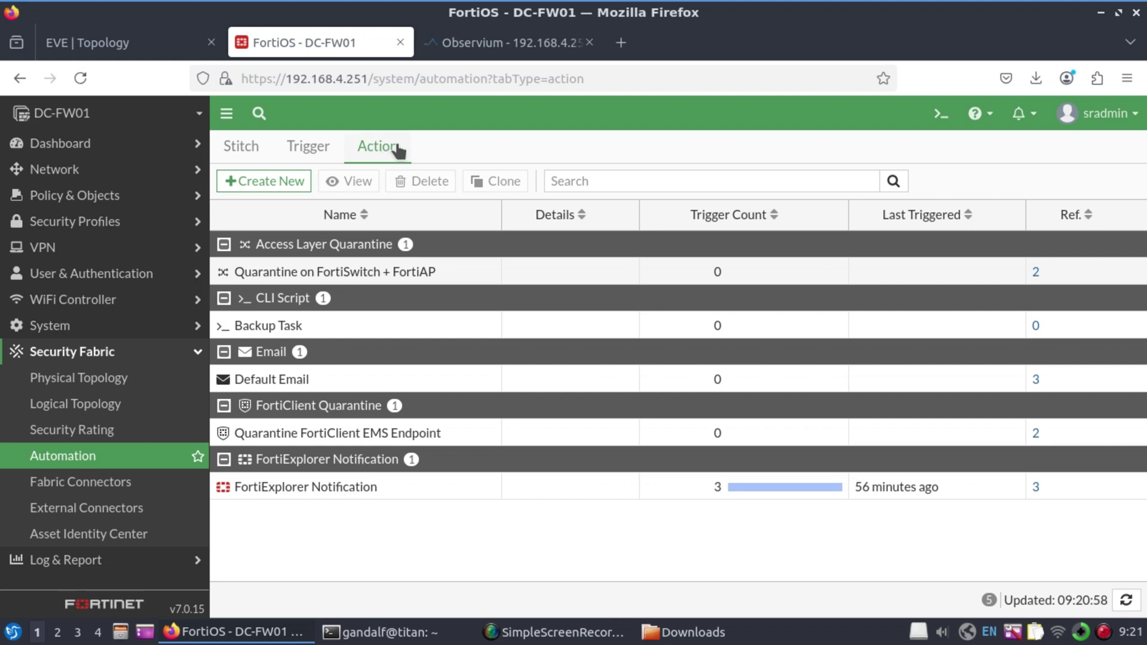
pyautogui.click(309, 152)
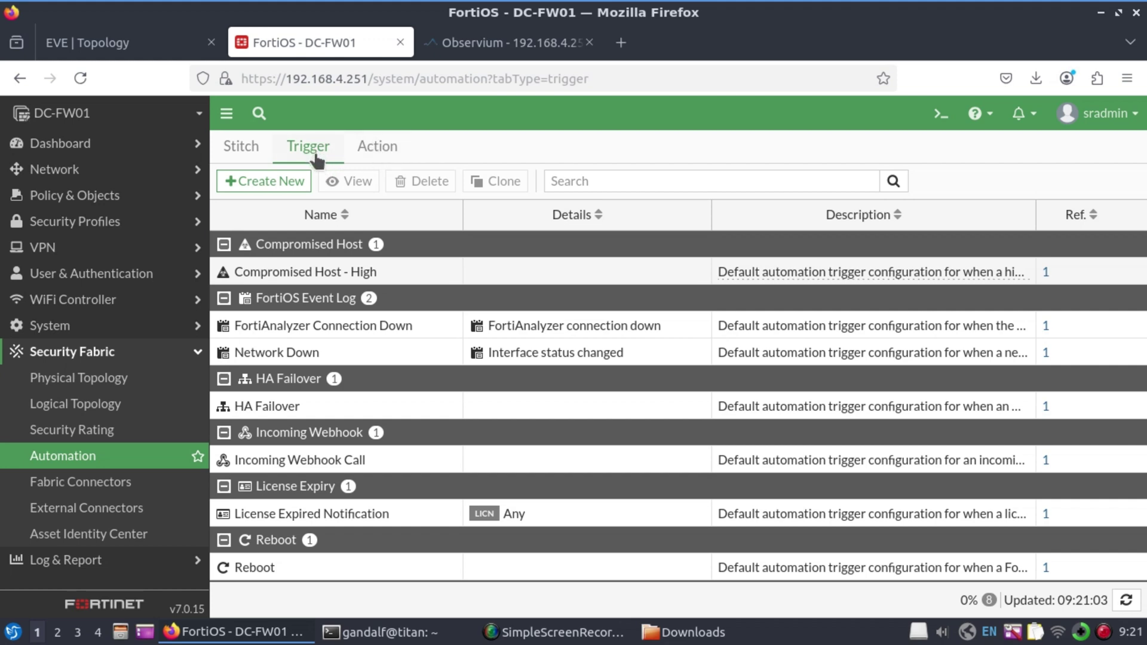
# Create a daily Schedule trigger named Backup-Schedule firing at hour 1
pyautogui.click(257, 183)
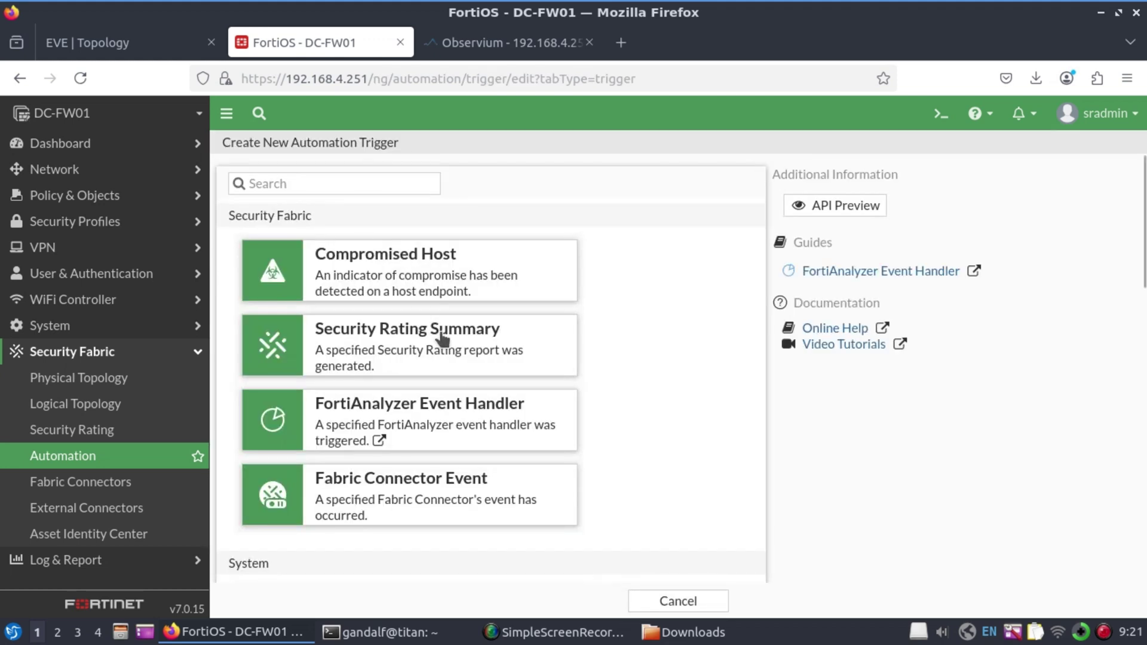
pyautogui.scroll(-12, 436, 418)
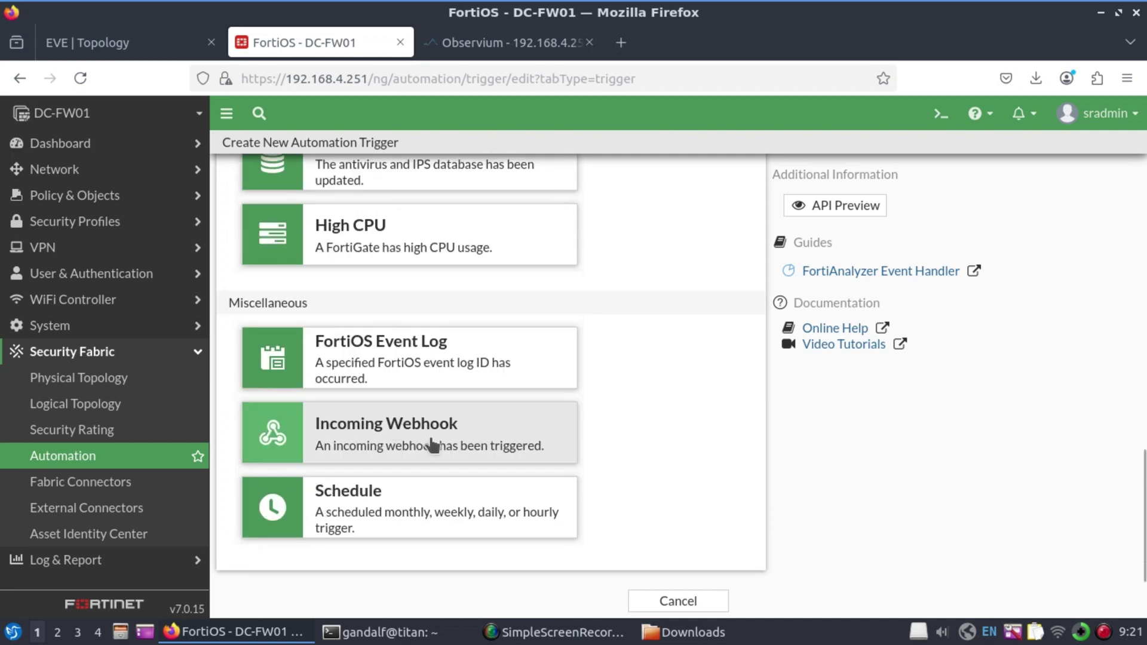
pyautogui.click(391, 509)
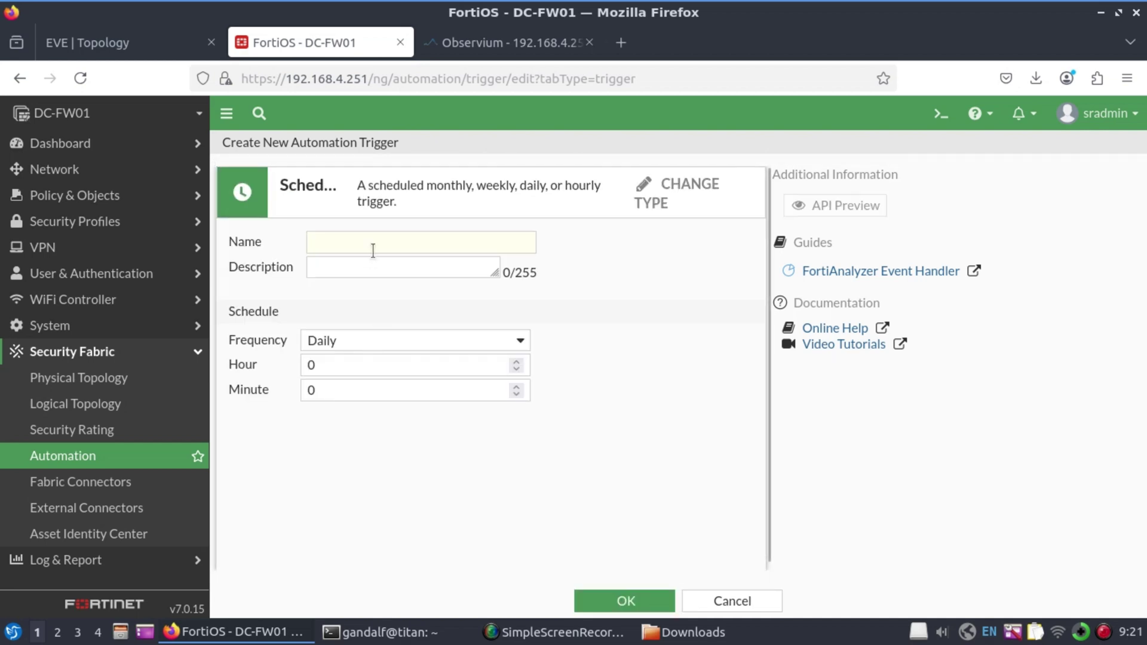
pyautogui.click(386, 236)
pyautogui.write('Backup-Schedule')
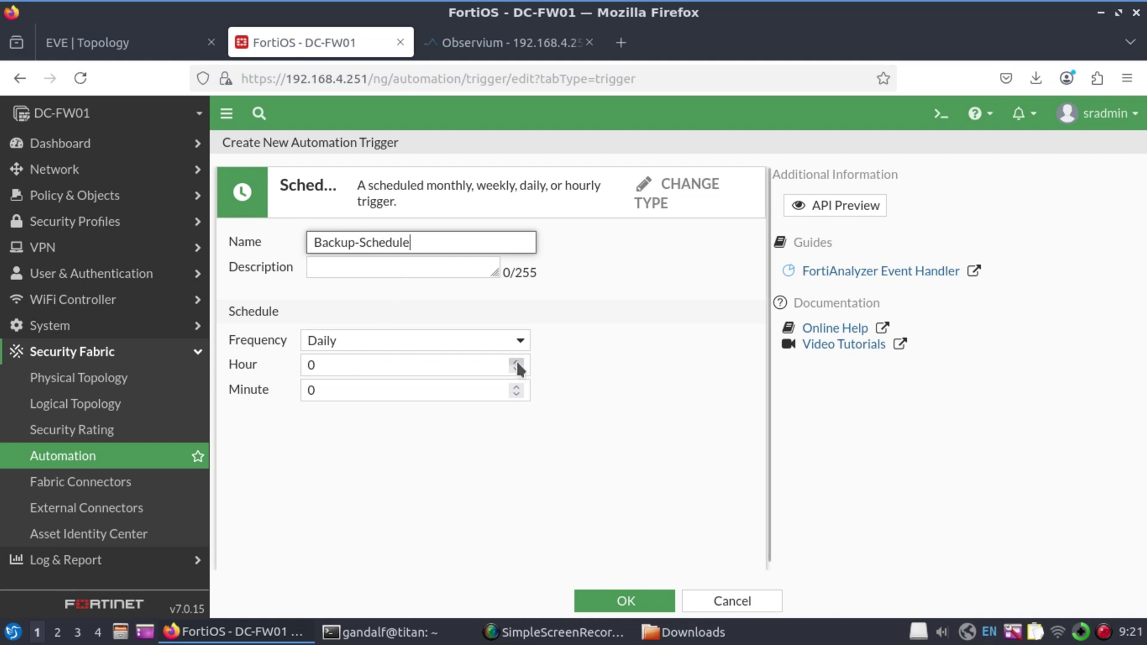
pyautogui.click(516, 362)
pyautogui.click(623, 600)
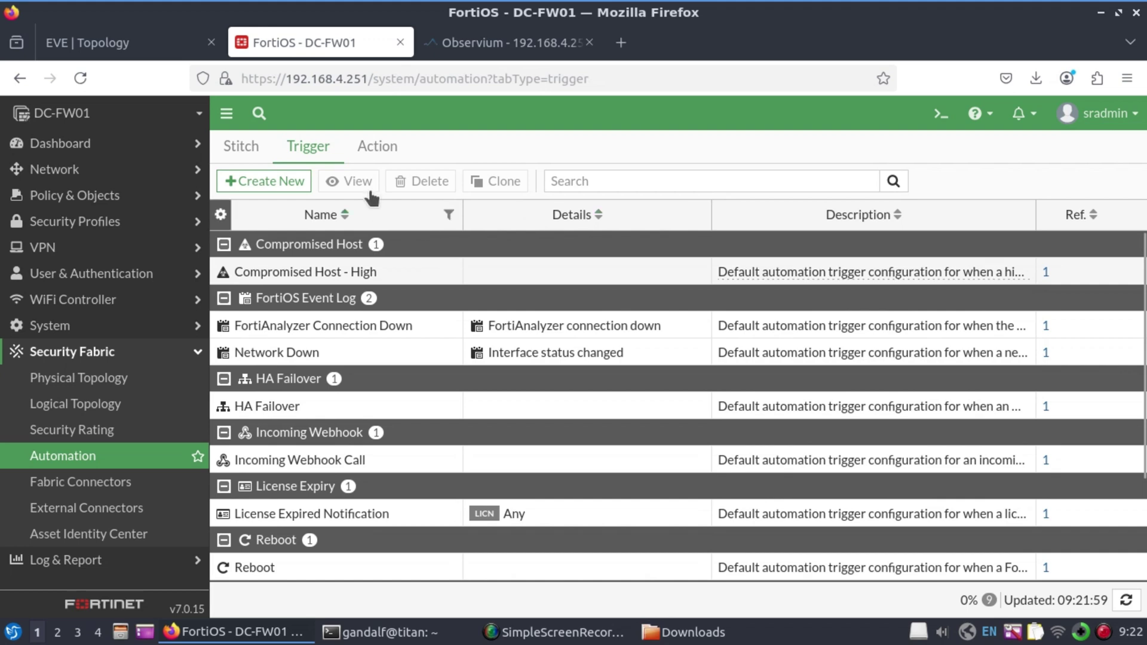
# Create a new automation stitch named 'Backup Stitch' using the Backup-Schedule trigger
pyautogui.click(242, 146)
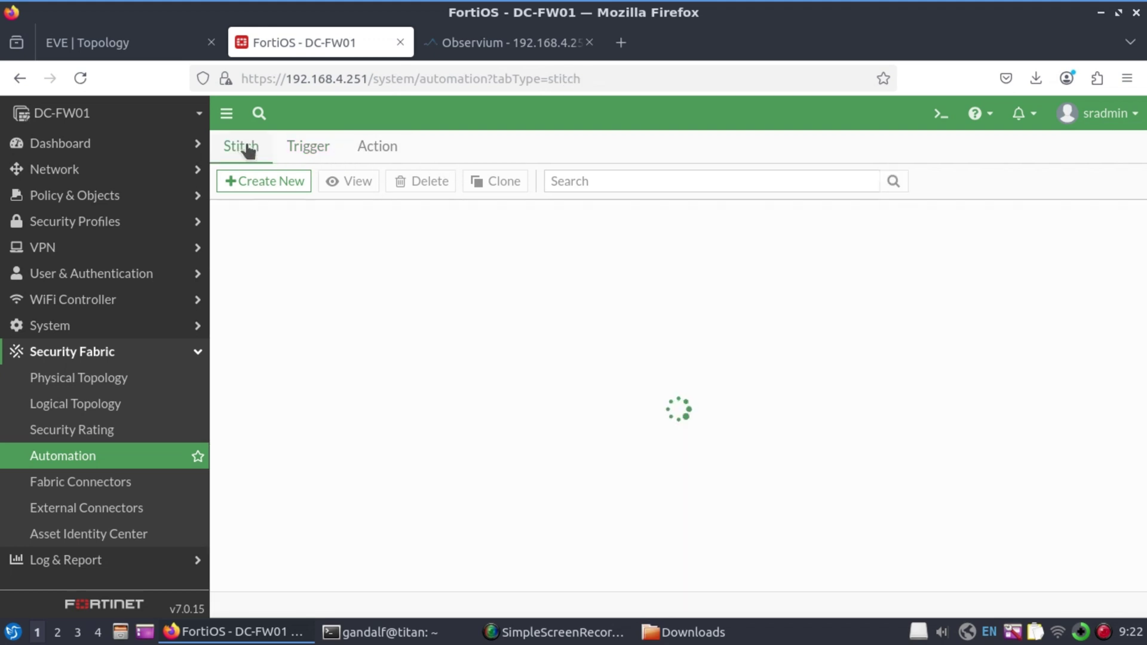
pyautogui.click(277, 186)
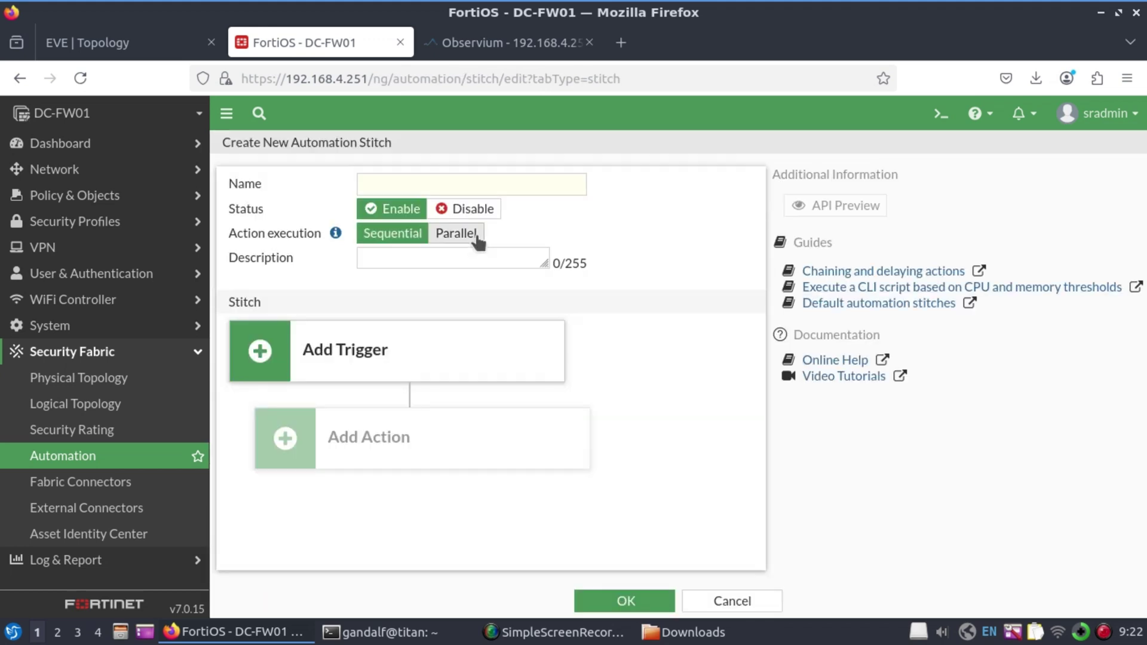
pyautogui.write('Backup Stitch')
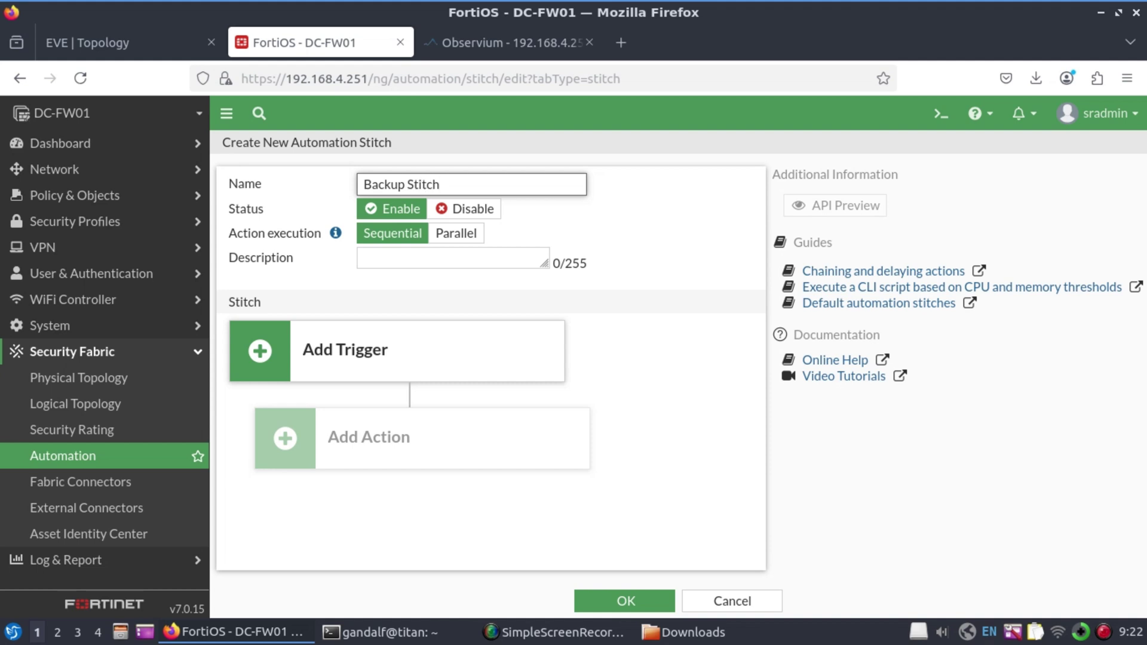
pyautogui.click(389, 359)
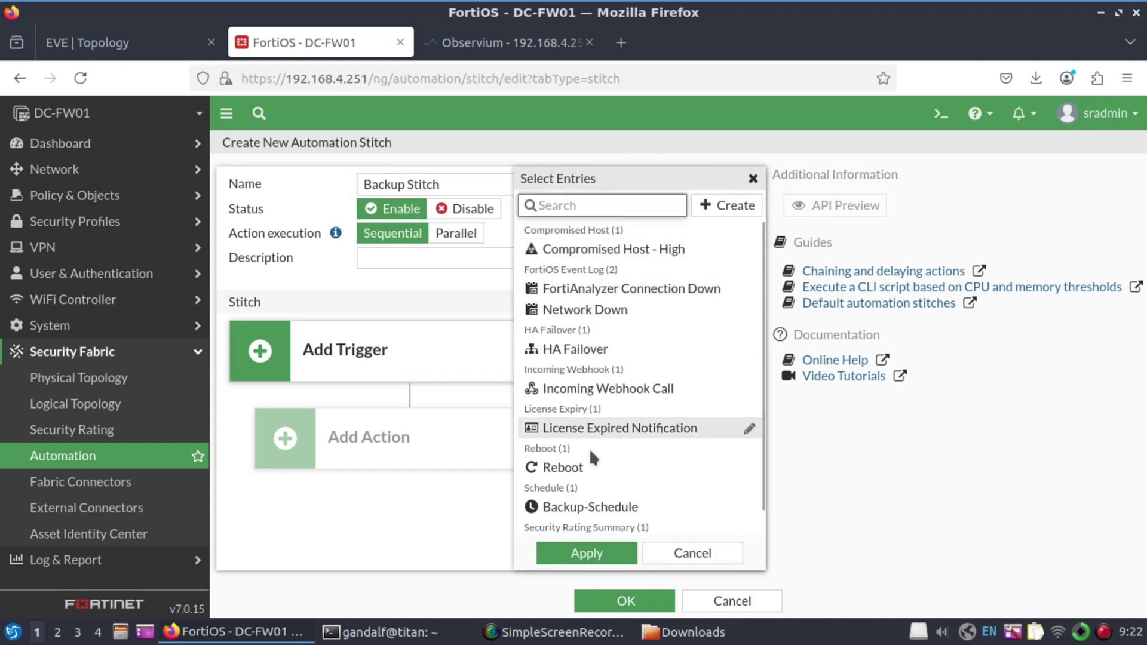
pyautogui.click(614, 508)
pyautogui.click(586, 553)
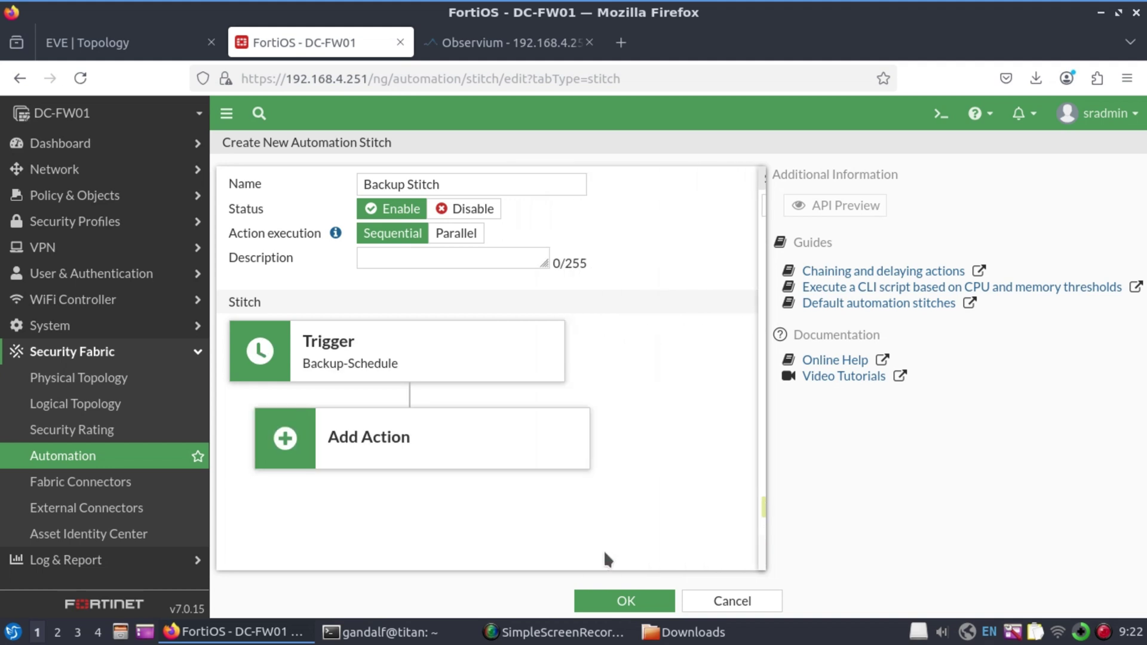
# Add the Backup Task action to the stitch and save it
pyautogui.click(418, 455)
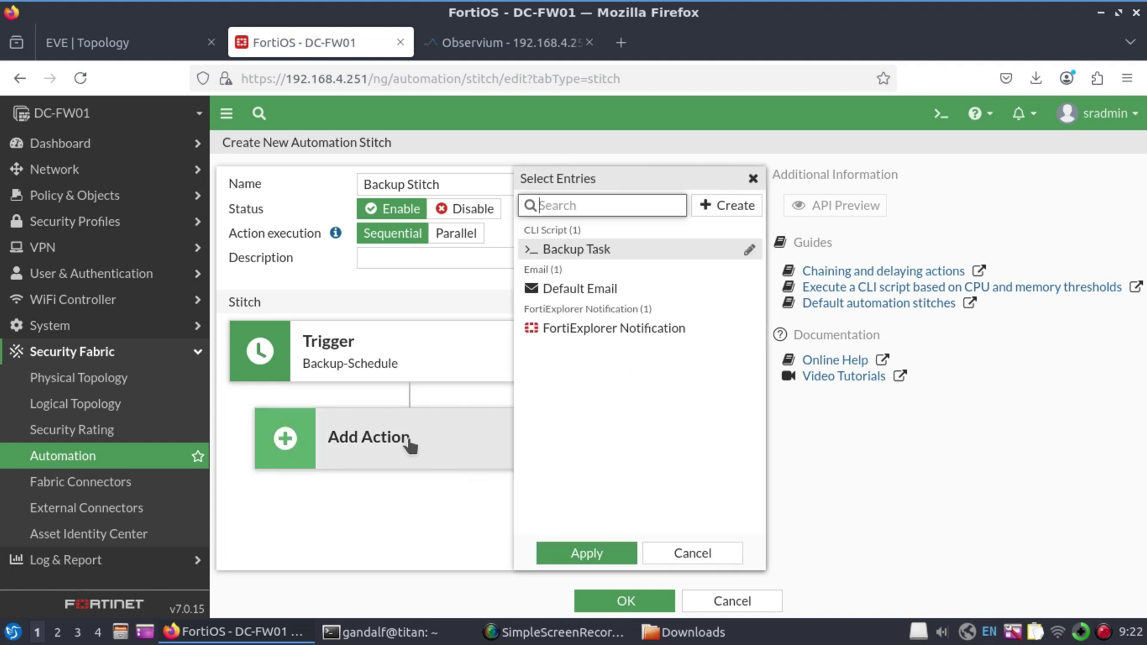
pyautogui.click(588, 254)
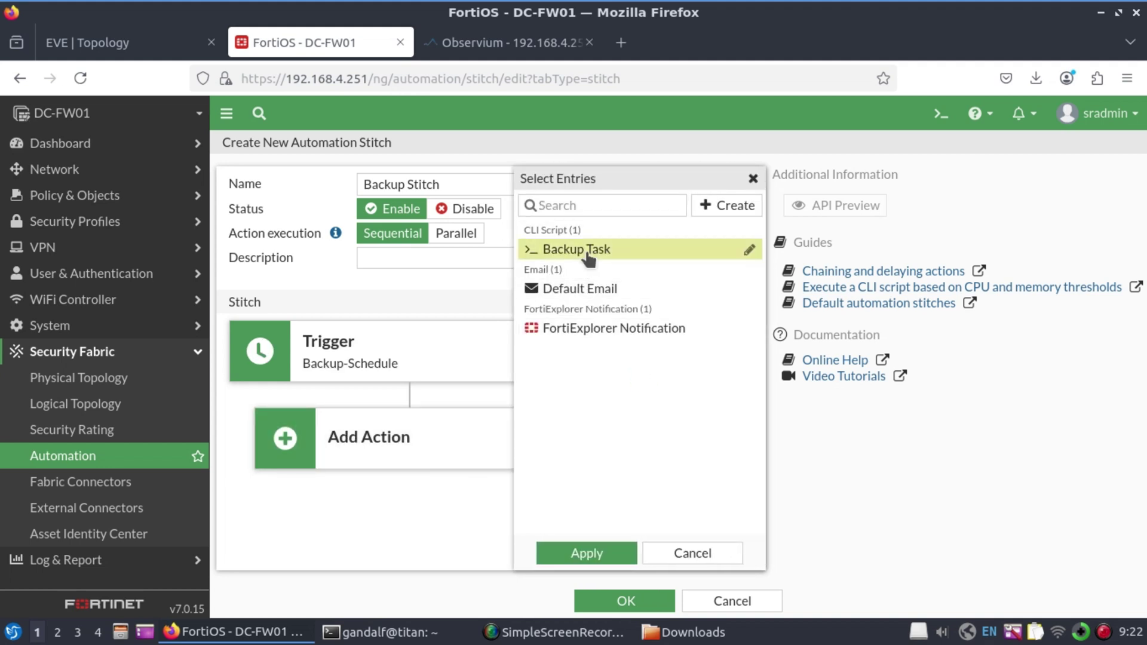
pyautogui.click(615, 552)
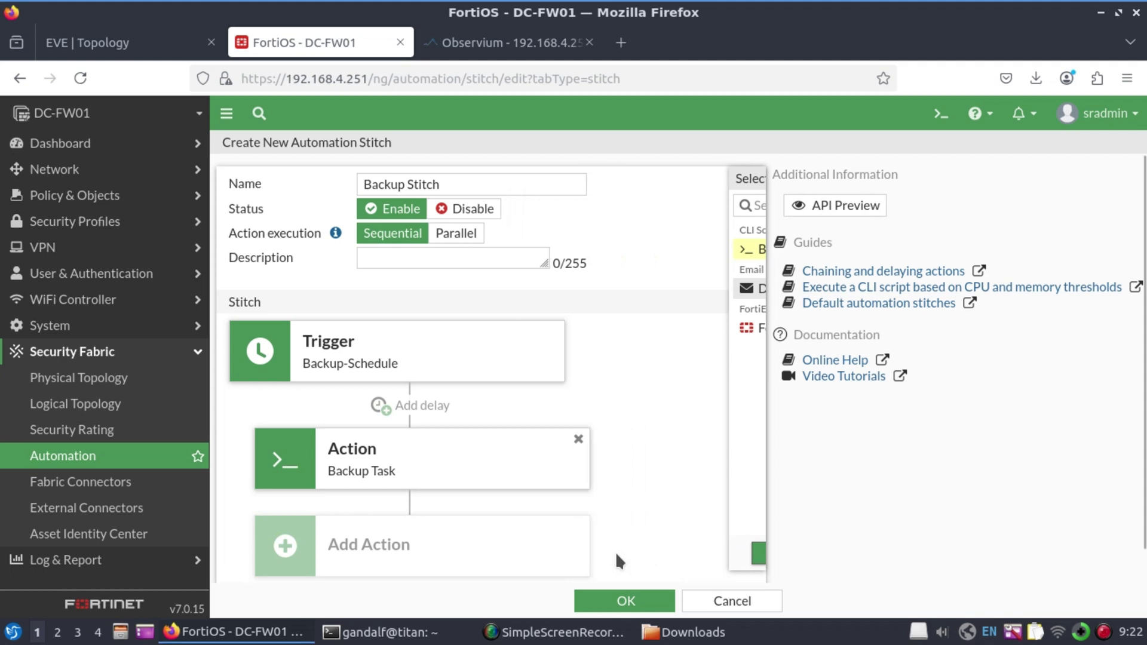
pyautogui.click(626, 608)
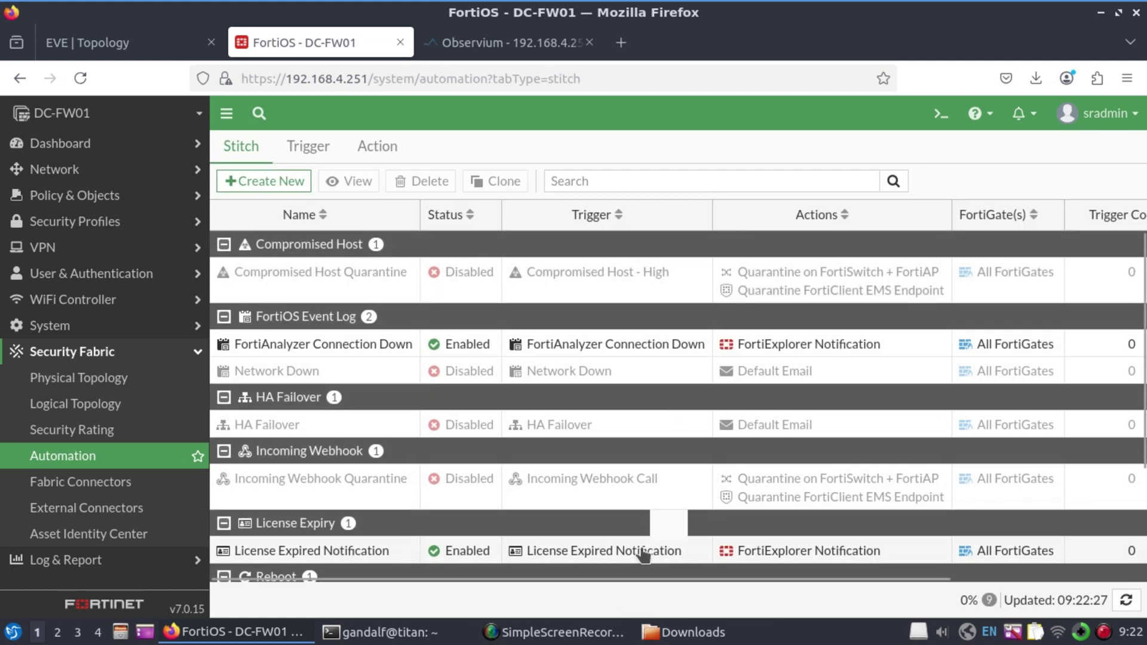
pyautogui.moveTo(644, 555)
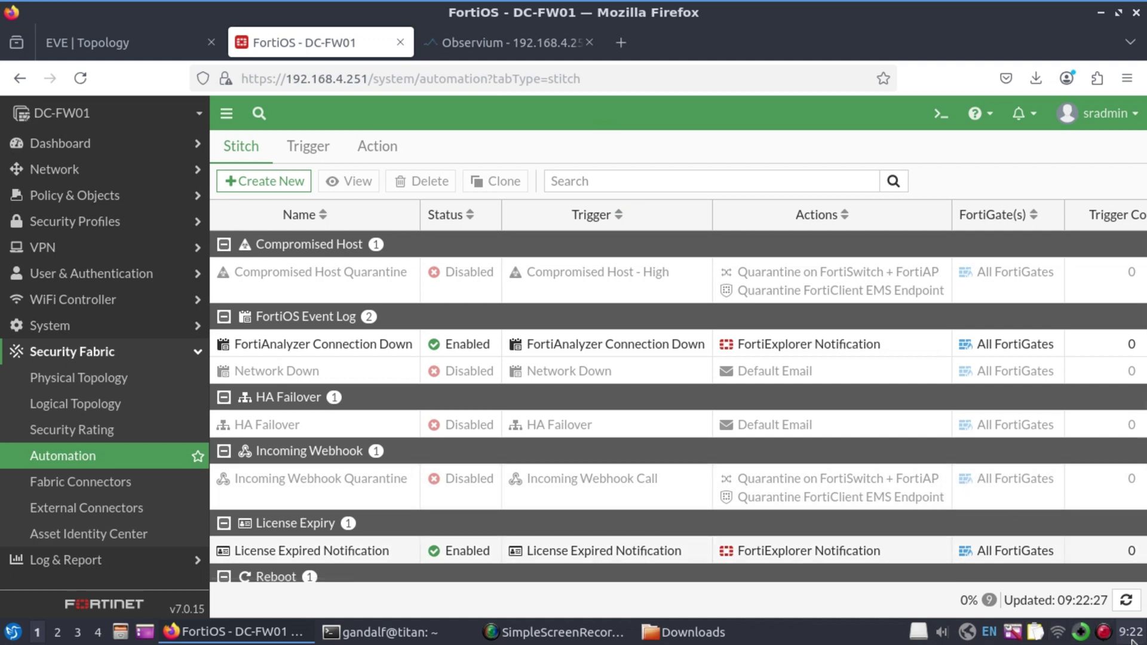
# Check the firewall's system time by running 'get system status' in the CLI console
pyautogui.click(943, 115)
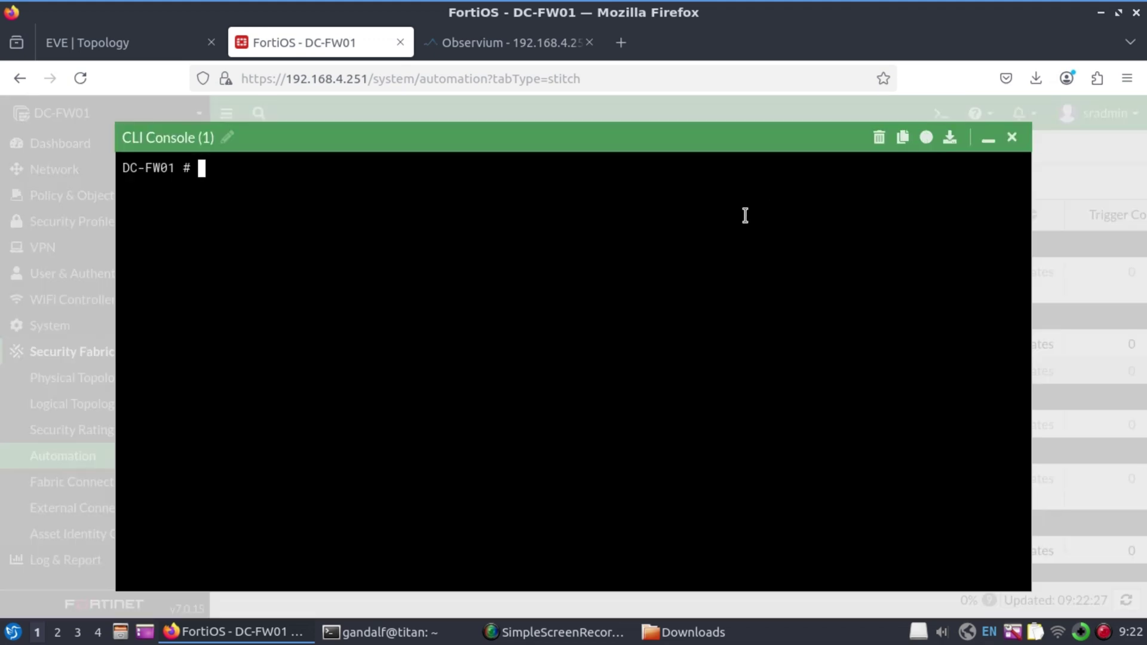
pyautogui.write('get system status')
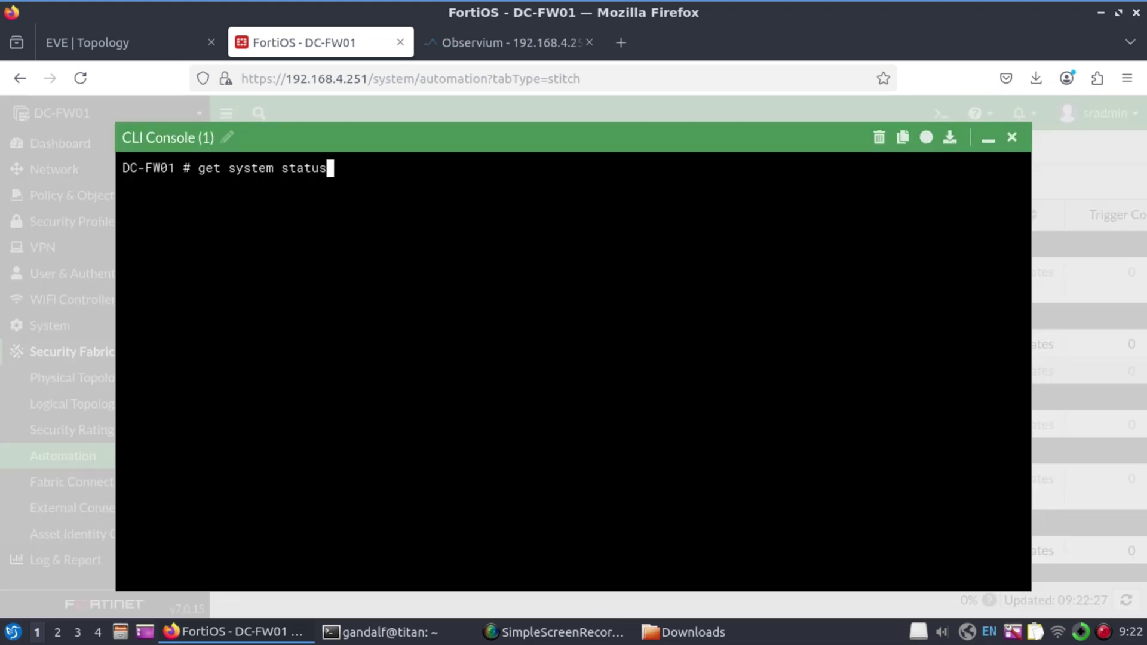
pyautogui.press('Return')
pyautogui.press('space')
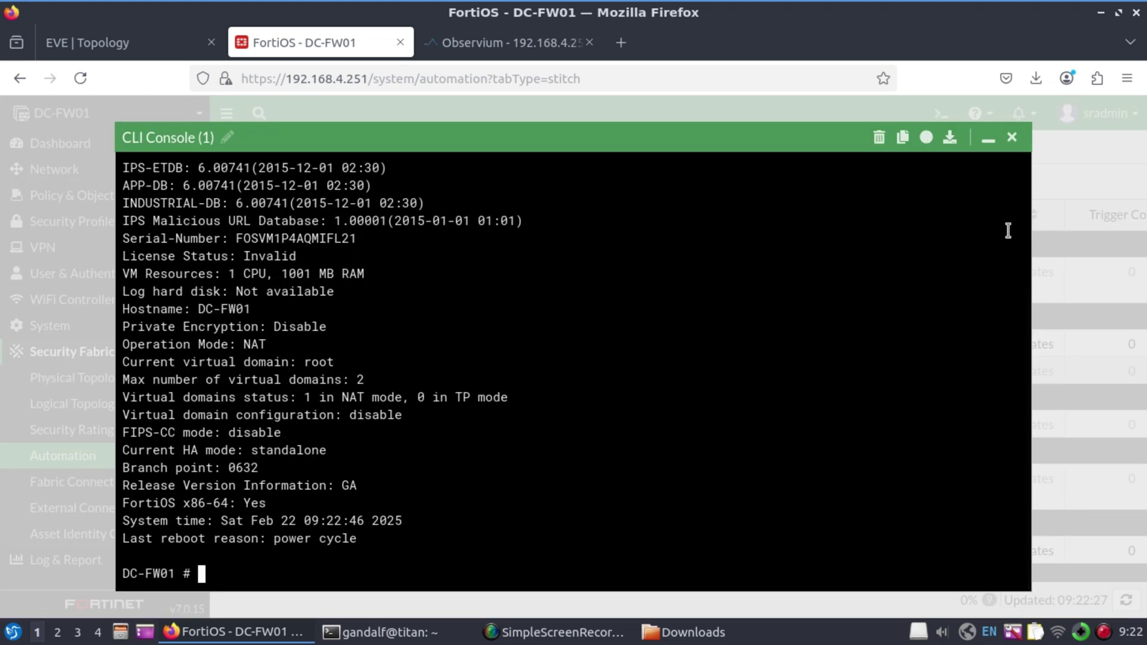
pyautogui.click(1012, 138)
# Edit the Backup-Schedule trigger, setting its hour to 9
pyautogui.click(322, 149)
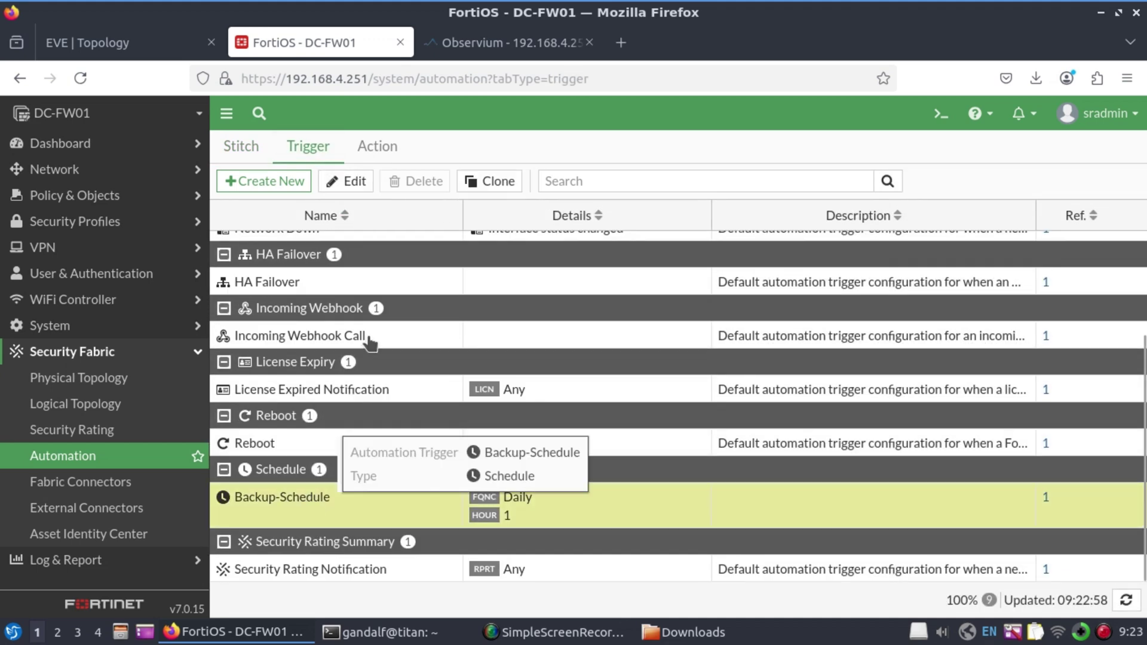
pyautogui.click(369, 184)
pyautogui.click(360, 365)
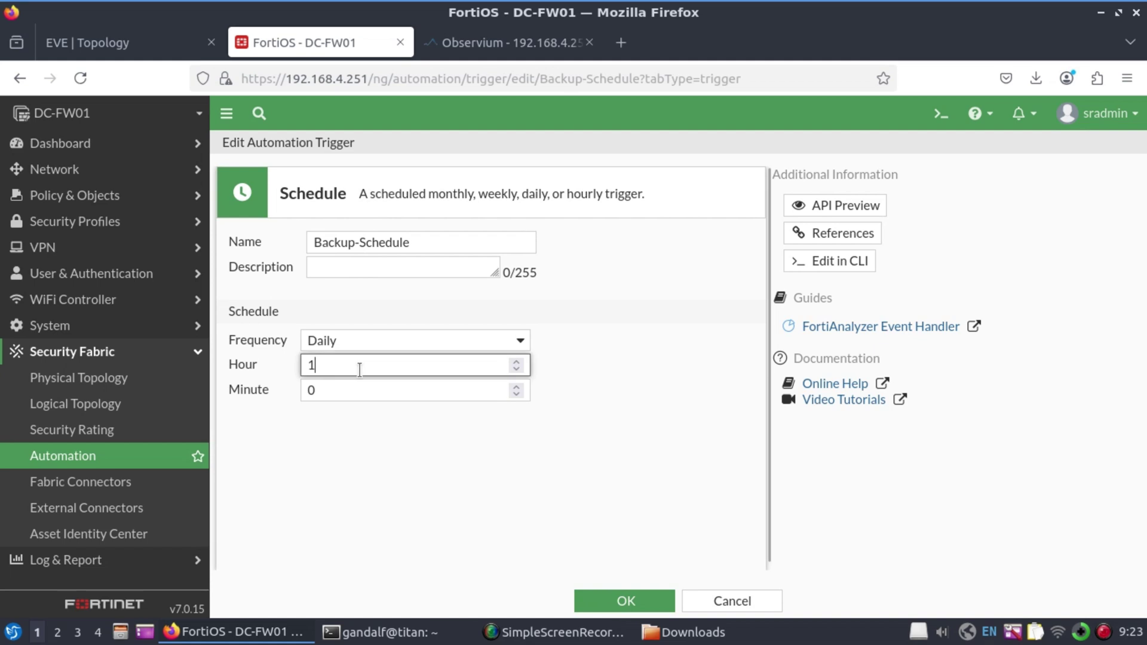
pyautogui.press('BackSpace')
pyautogui.press('Tab')
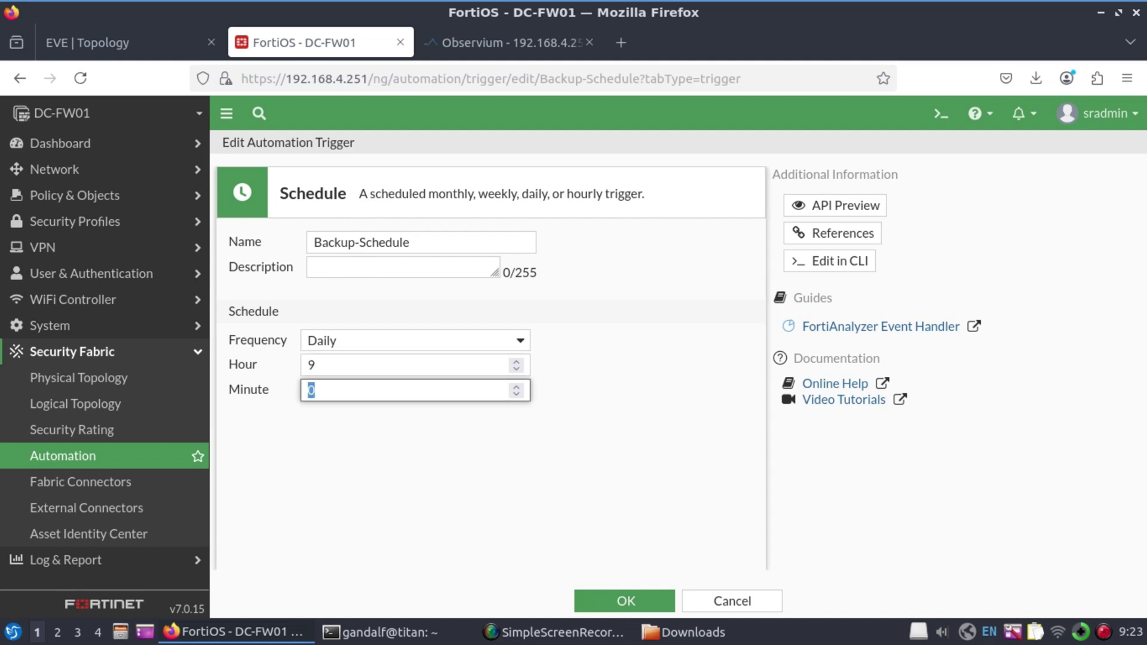
# Save the trigger with minute 24 and recall the ssh login to sr-mon01 in the terminal
pyautogui.write('24')
pyautogui.click(623, 602)
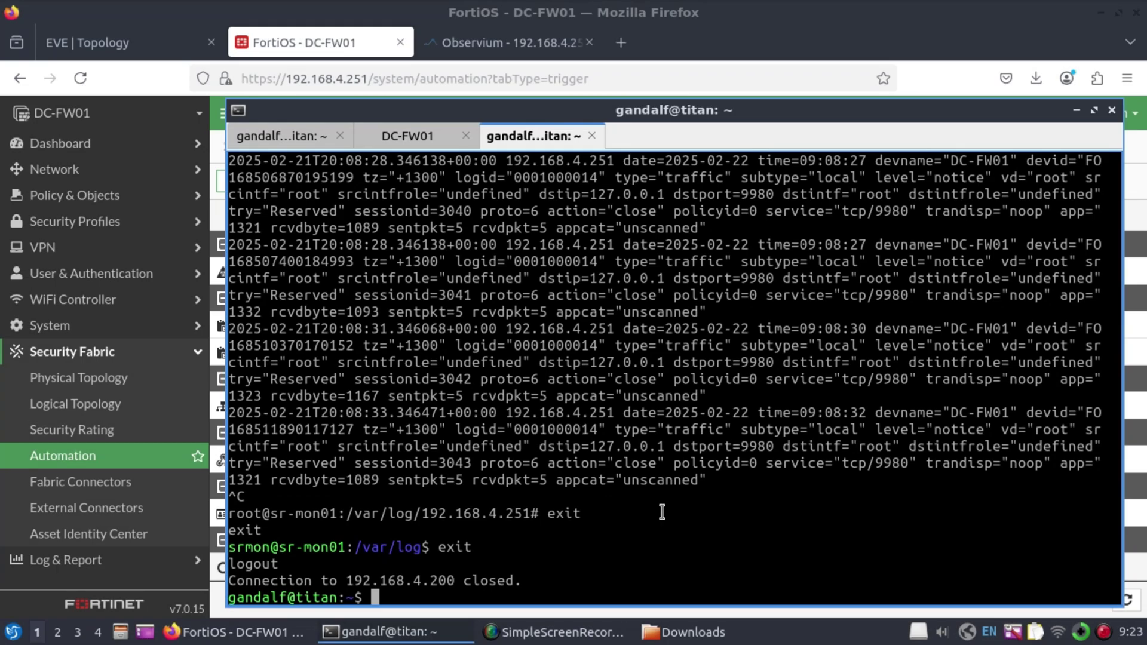
pyautogui.press('Return')
pyautogui.press('Return')
pyautogui.press('Return')
pyautogui.press('Return')
pyautogui.press('Return')
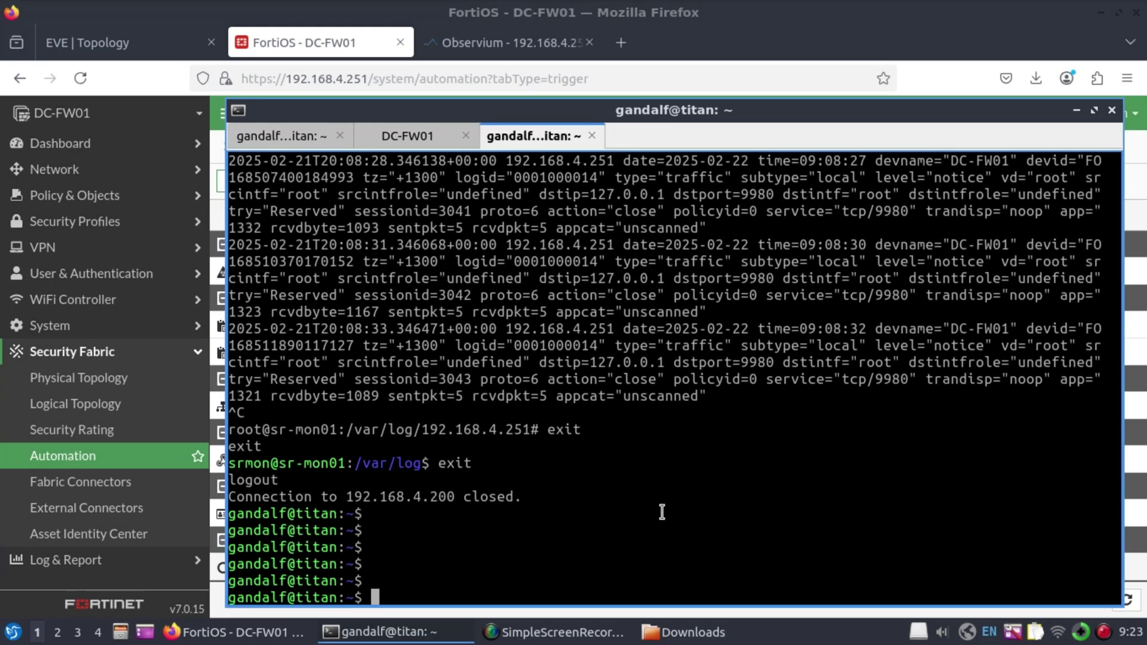
pyautogui.press('Up')
pyautogui.press('Up')
pyautogui.press('Up')
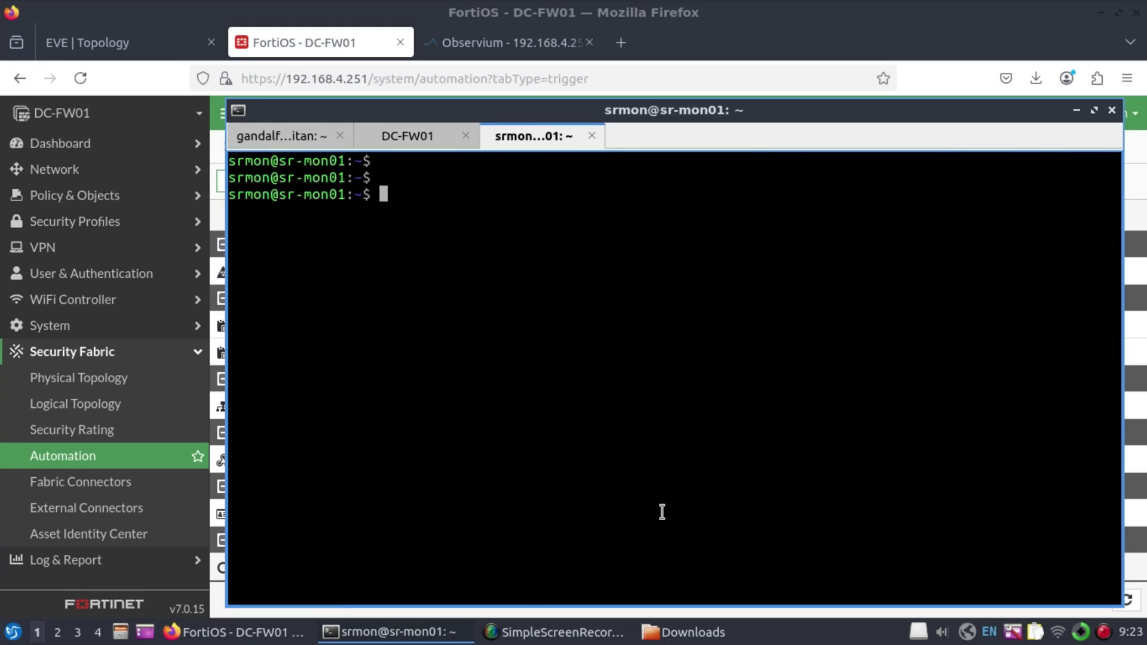
pyautogui.write('pwd')
pyautogui.press('Return')
pyautogui.write('ls')
pyautogui.press('Return')
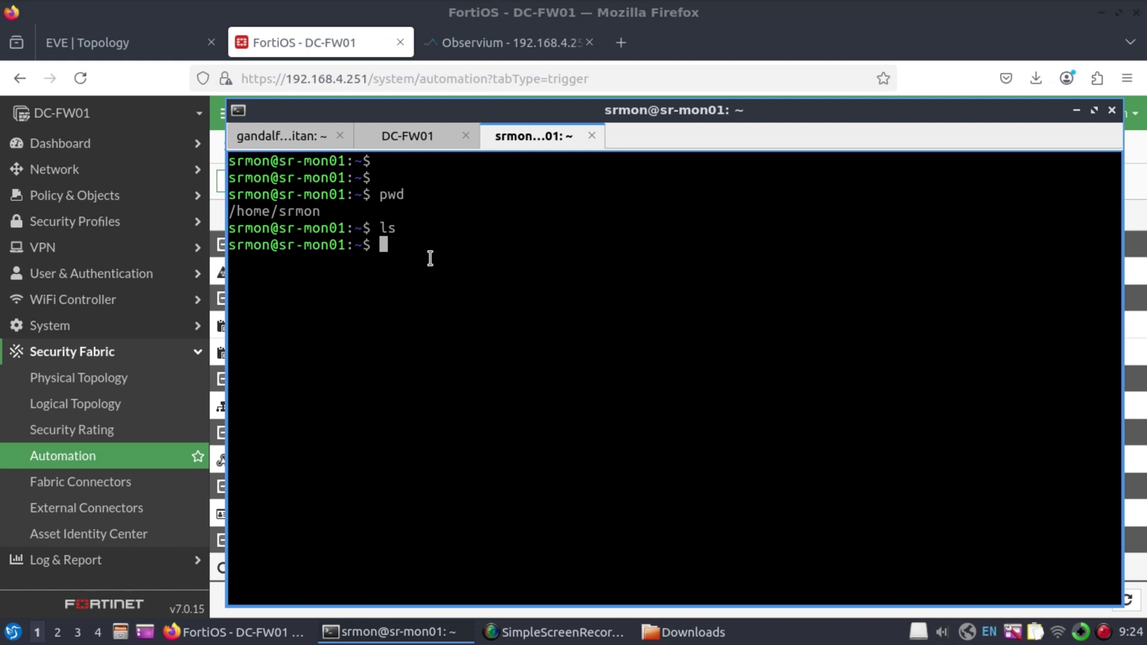
pyautogui.write('ls')
pyautogui.press('Return')
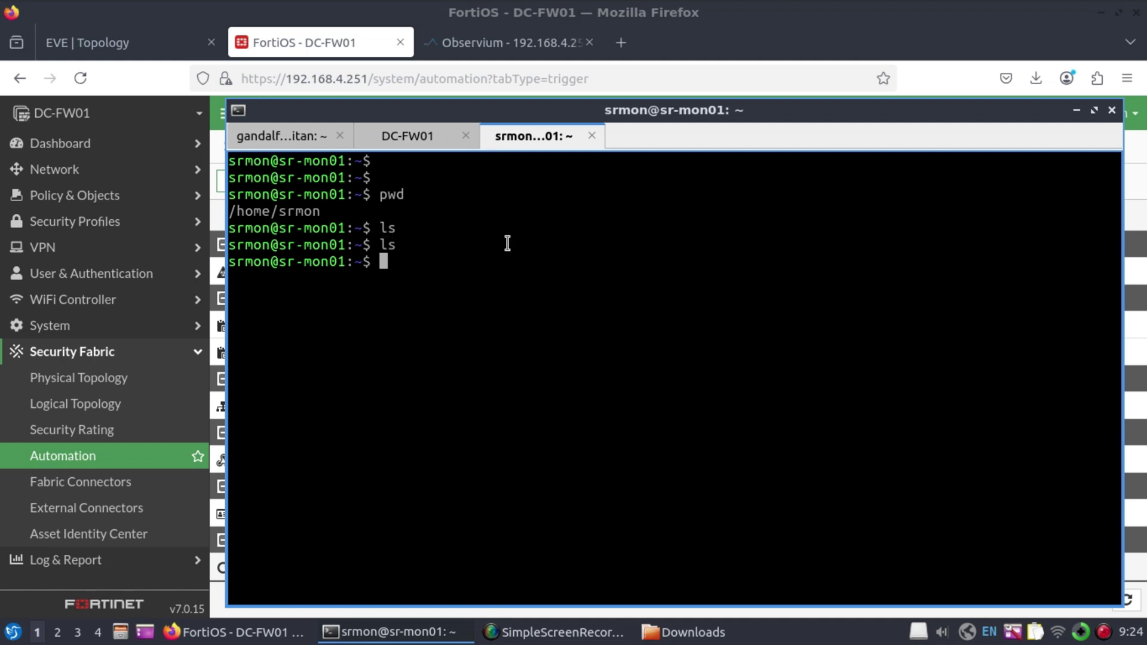
pyautogui.write('ls')
pyautogui.press('Return')
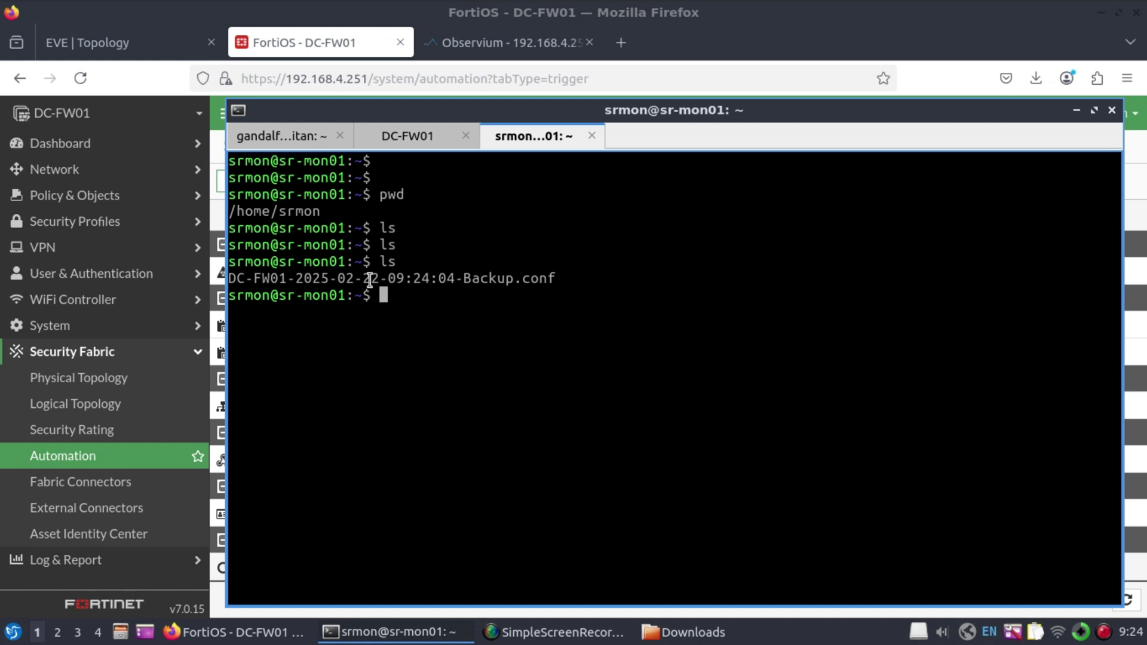
pyautogui.moveTo(367, 278); pyautogui.dragTo(381, 280)
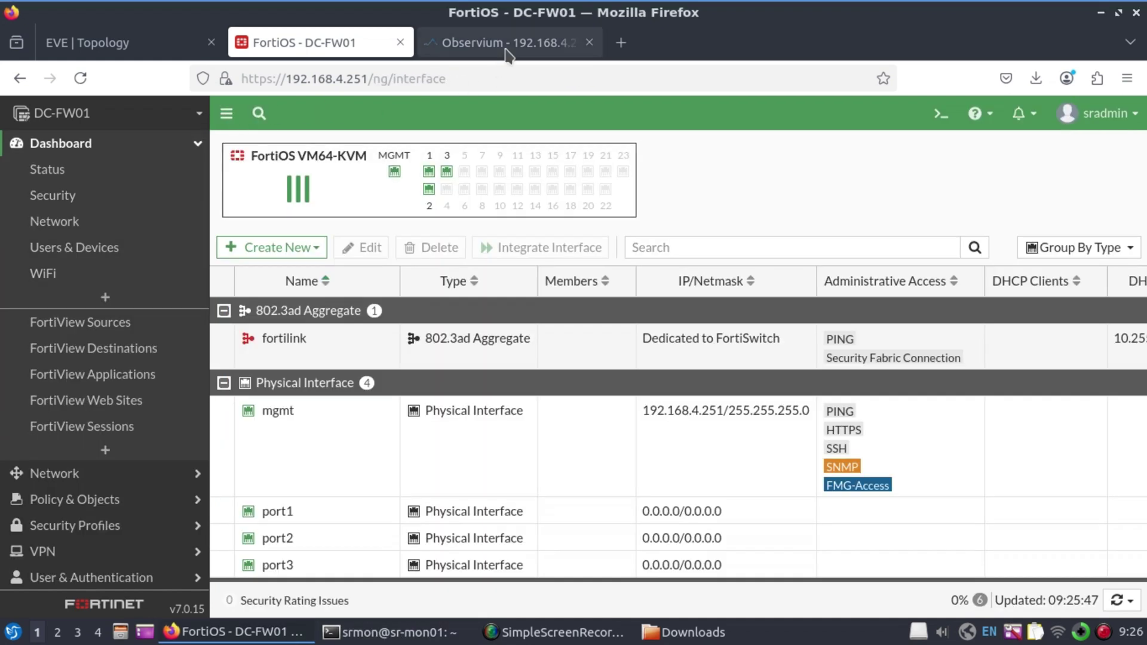
# Review DC-FW01's Observium overview (FortiOS 7.0.15, Main DC), then return to the dashboard
pyautogui.click(527, 48)
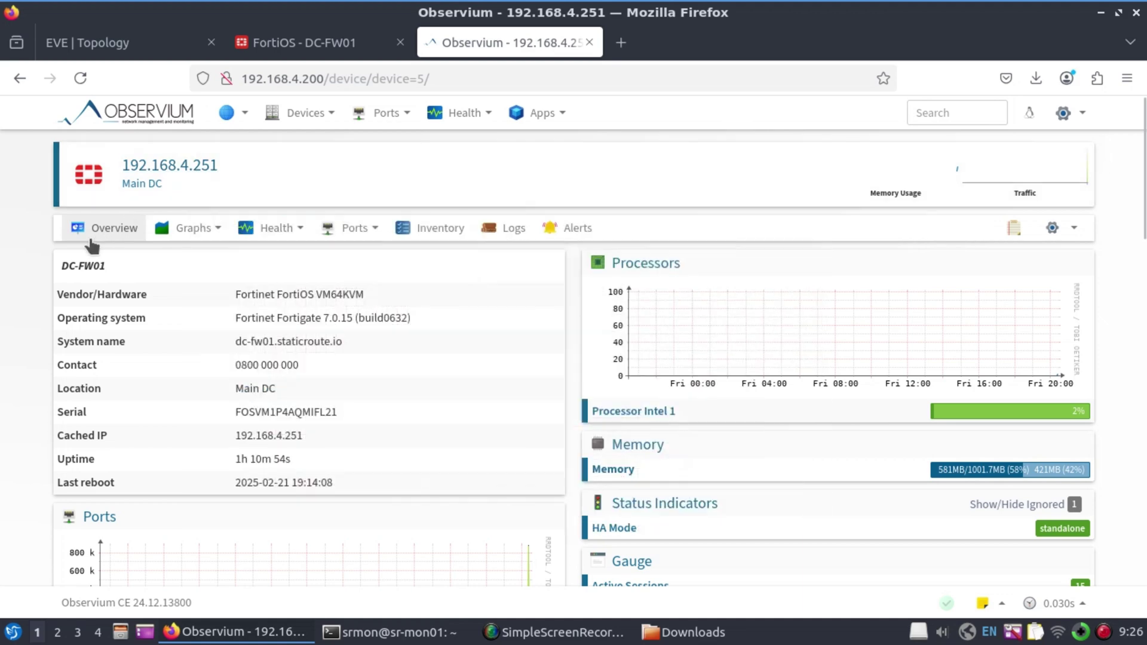
pyautogui.scroll(-5, 30, 299)
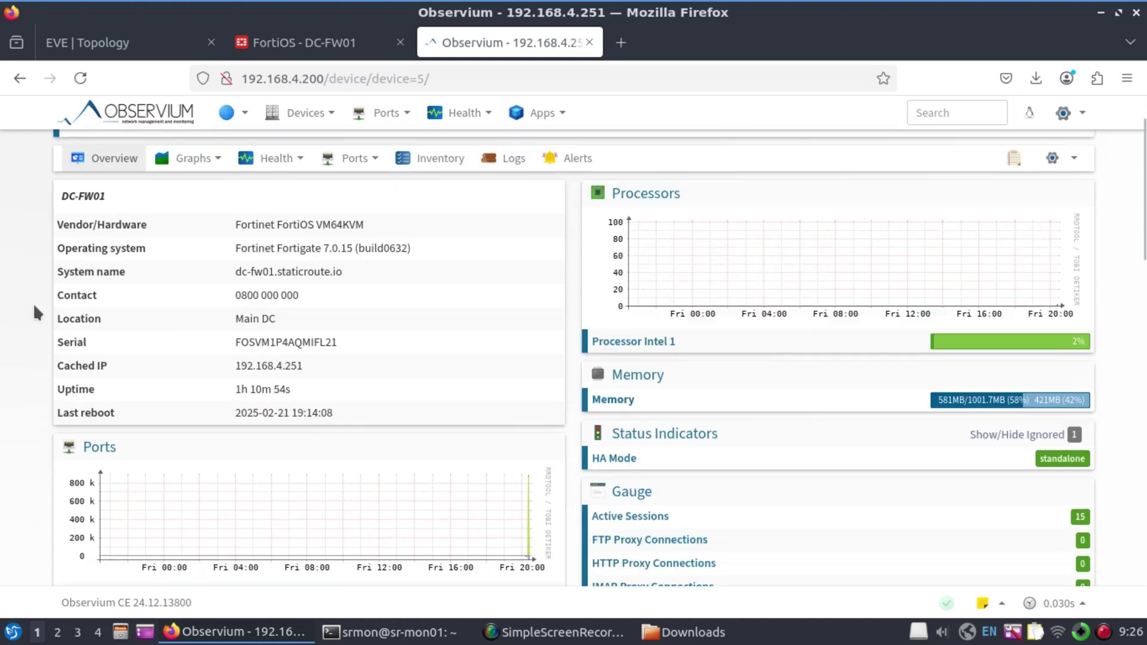
pyautogui.scroll(-15, 349, 350)
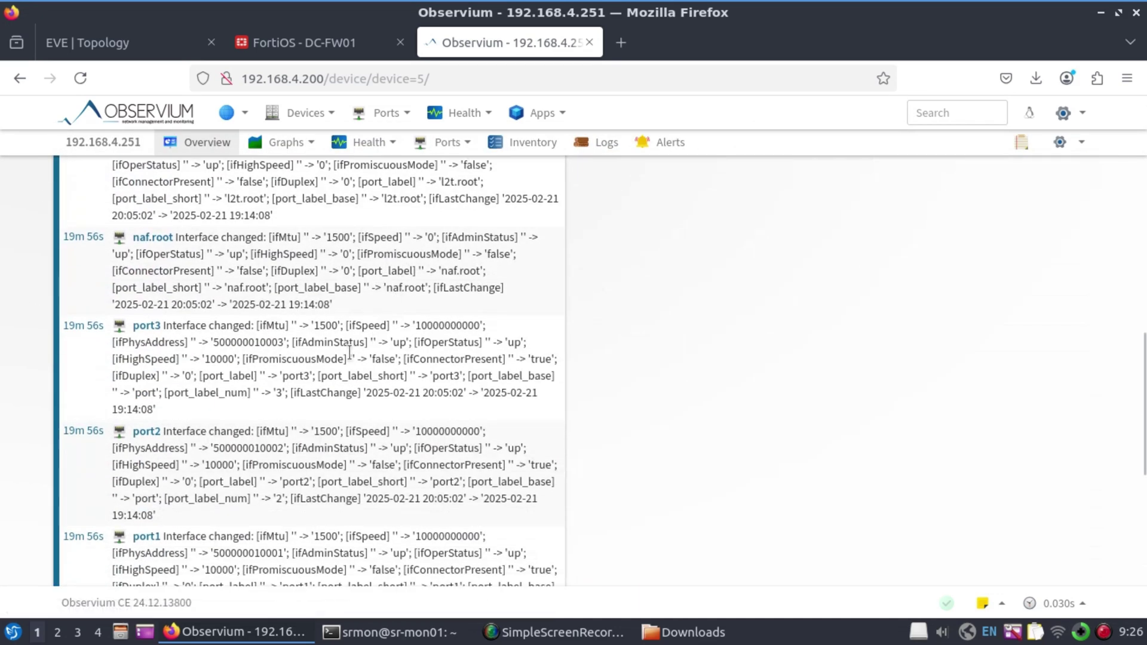
pyautogui.scroll(10, 206, 361)
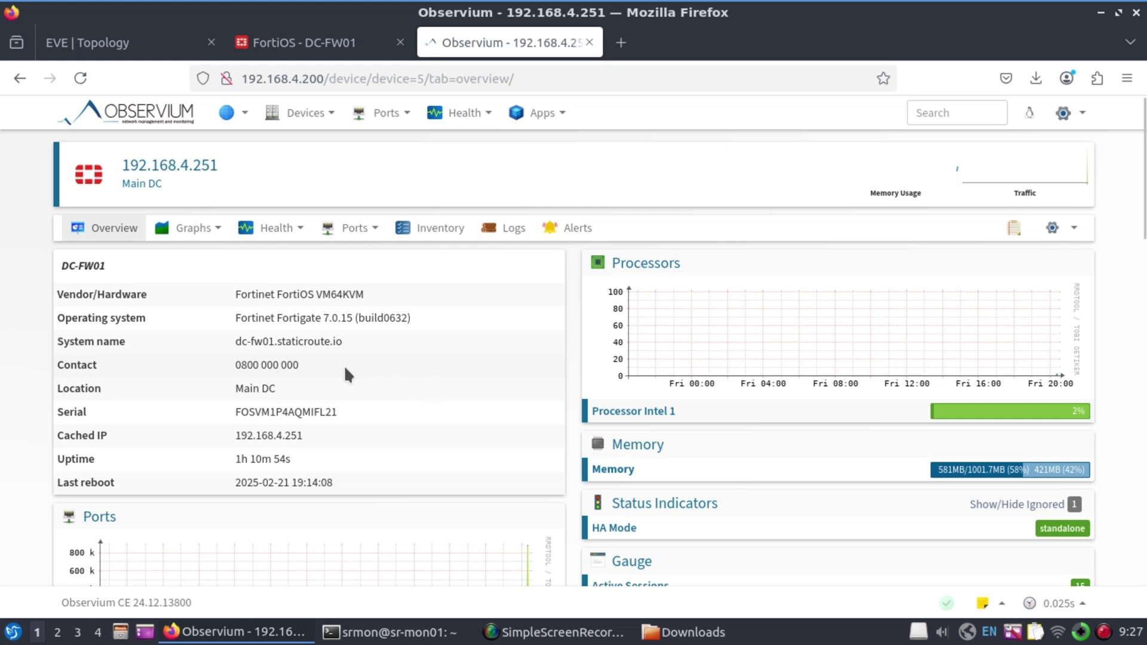
pyautogui.moveTo(315, 236)
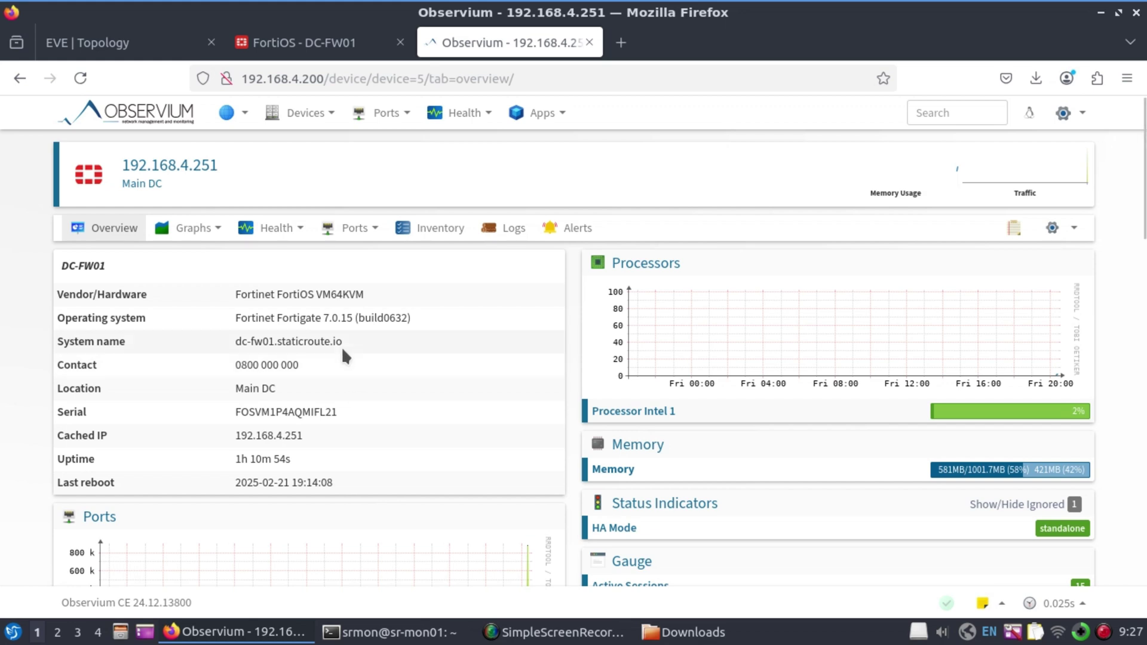
pyautogui.click(161, 110)
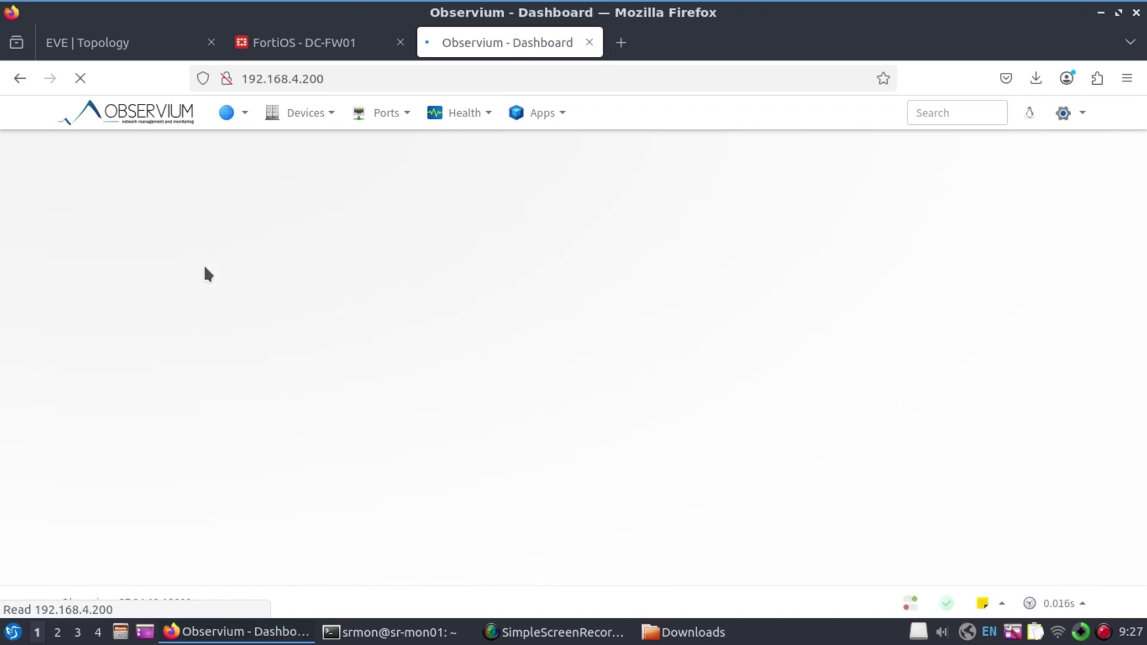